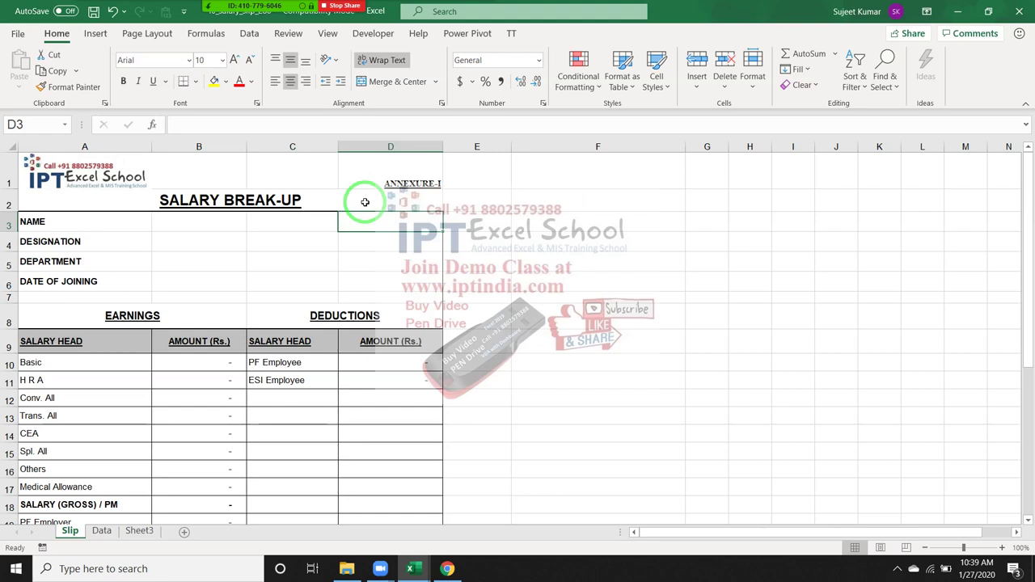
Enter 1 in cell D3 of the Slip sheet.
key(Up)
key(Down)
text(1)
key(Return)
Start an incomplete =vl formula in B3 and commit it, leaving #NAME?
key(Up)
key(Left)
key(Left)
text(=v)
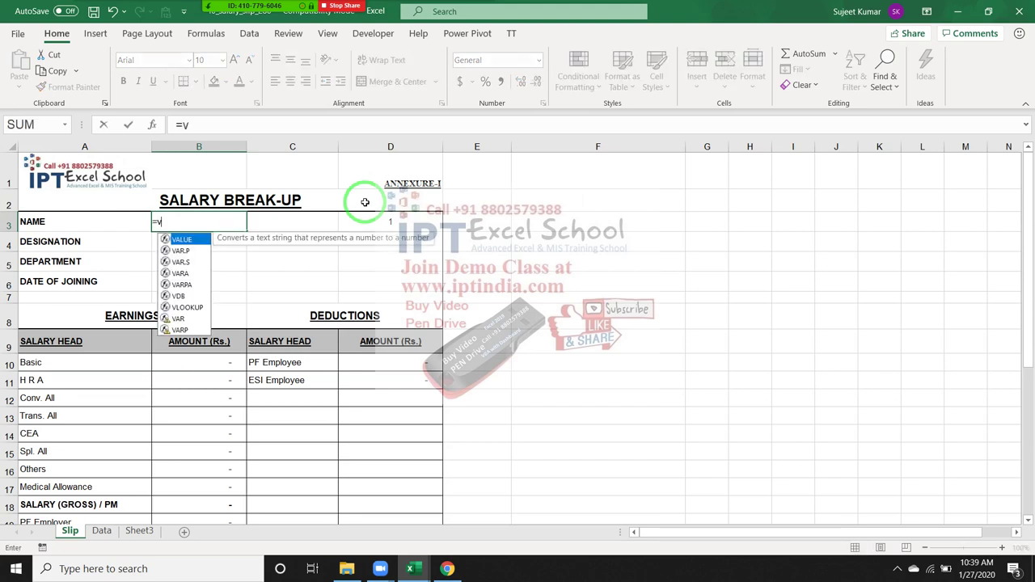
text(l)
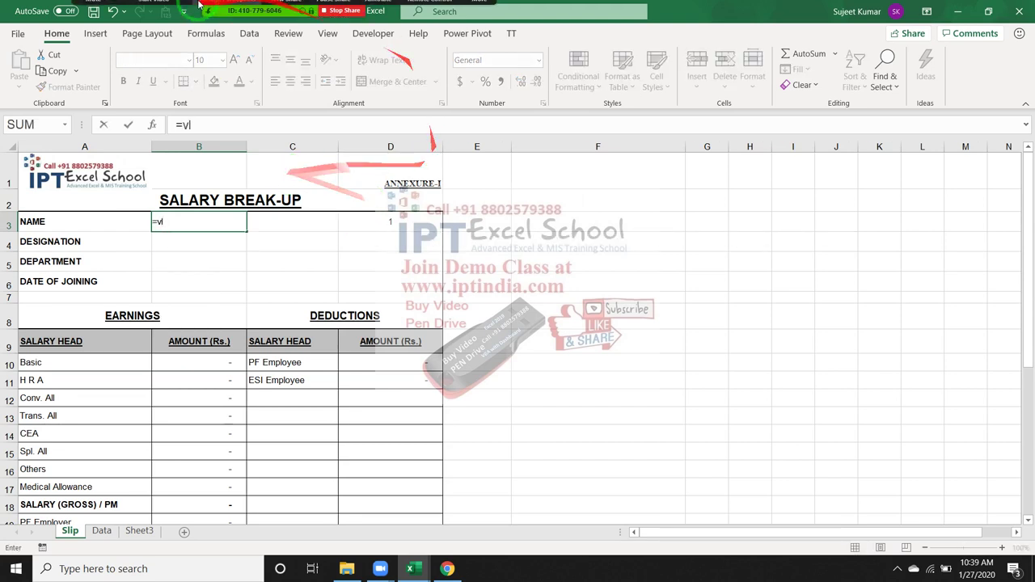
click(226, 11)
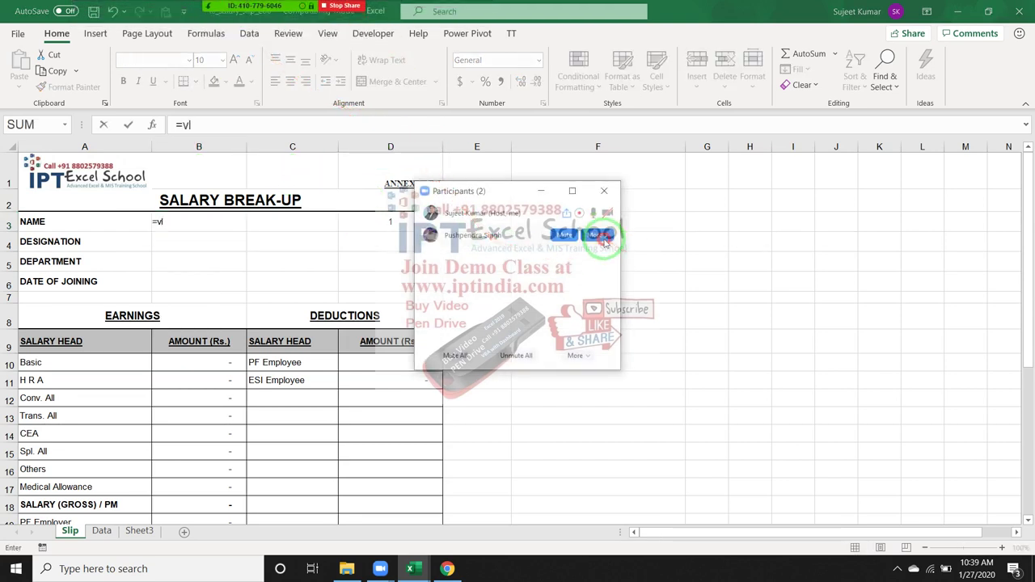
right_click(630, 261)
key(Escape)
click(613, 191)
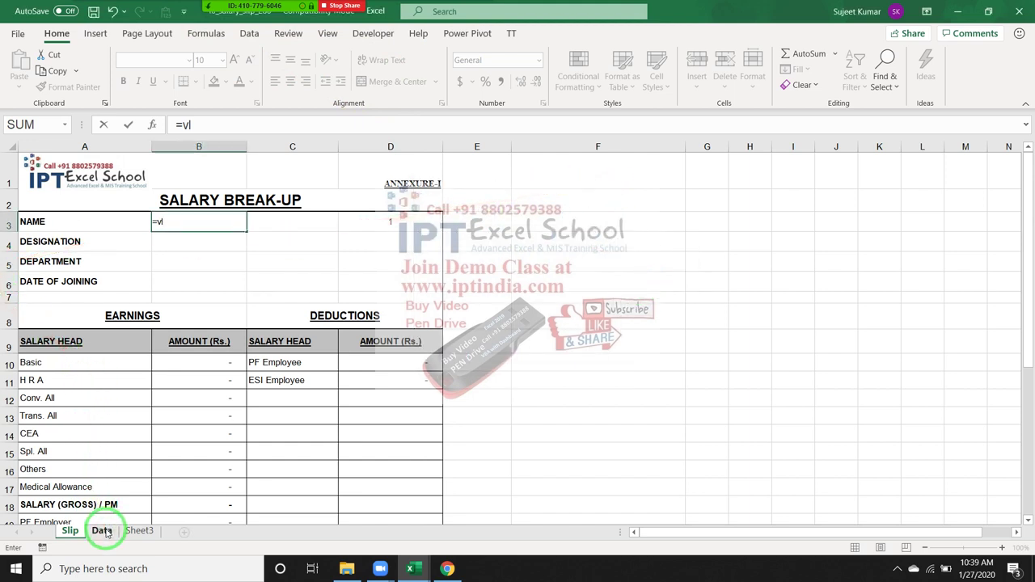
click(197, 276)
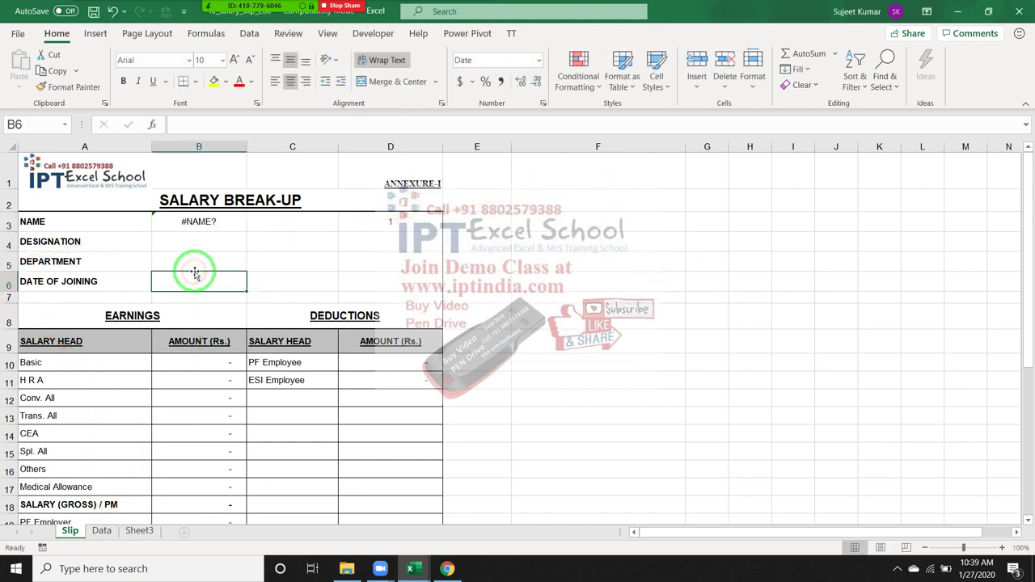
Copy employee code F1001 from the Data sheet and paste it into D3 on Slip.
click(111, 534)
key(Left)
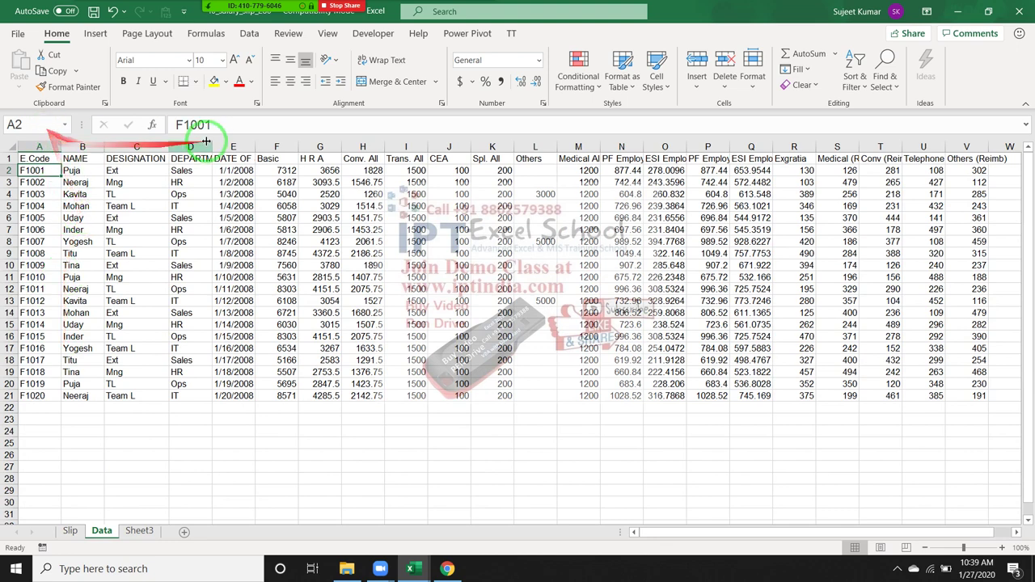
drag(173, 125, 281, 131)
key(ctrl+c)
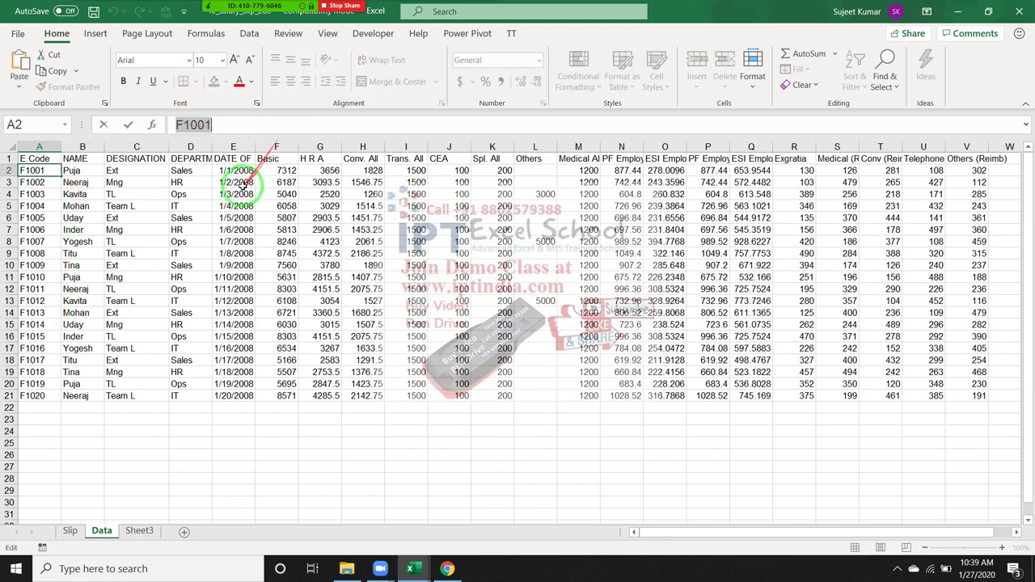
click(139, 531)
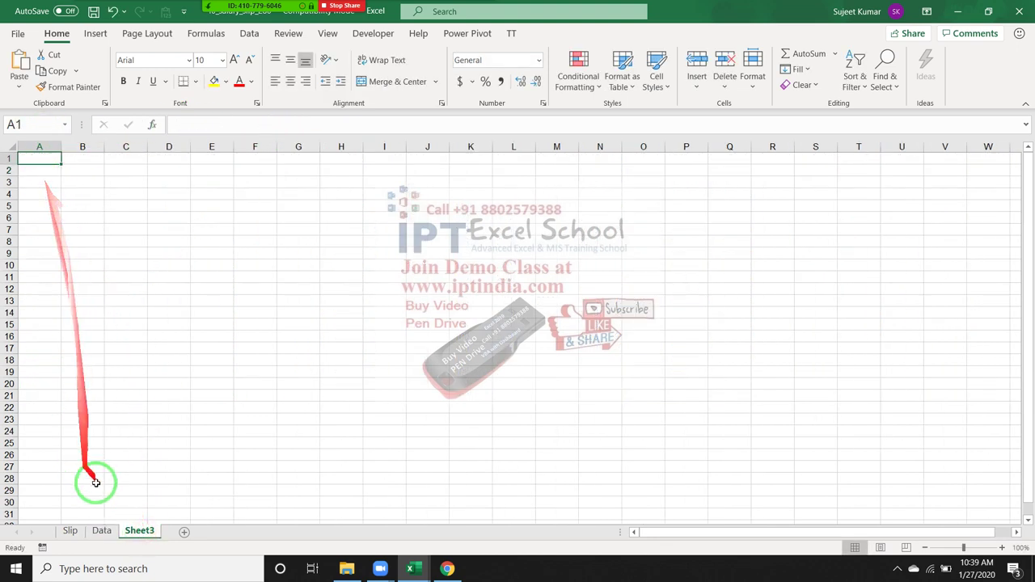
click(70, 531)
click(400, 220)
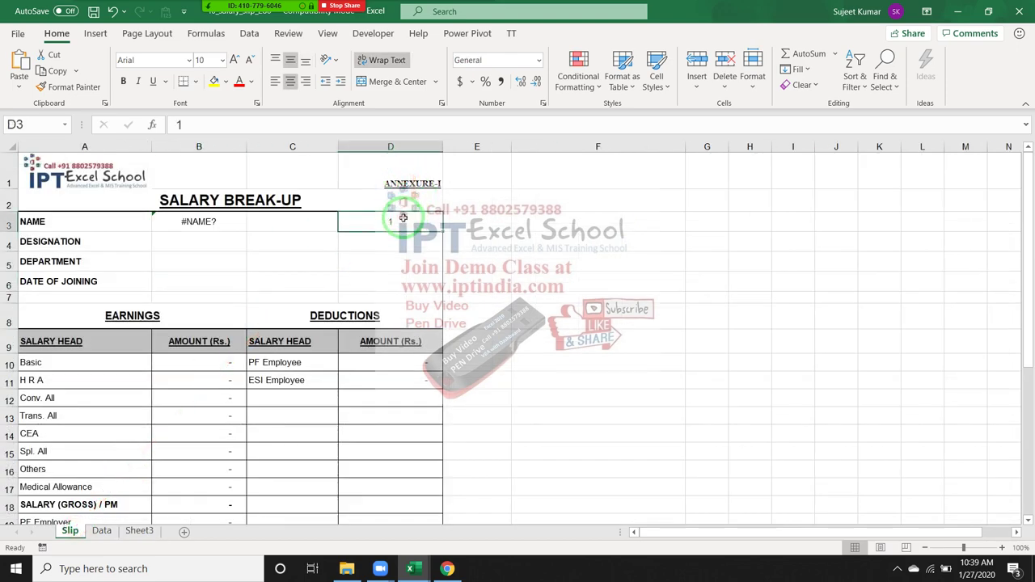
key(ctrl+v)
Begin a VLOOKUP in B3 using D3 as the lookup value.
click(172, 220)
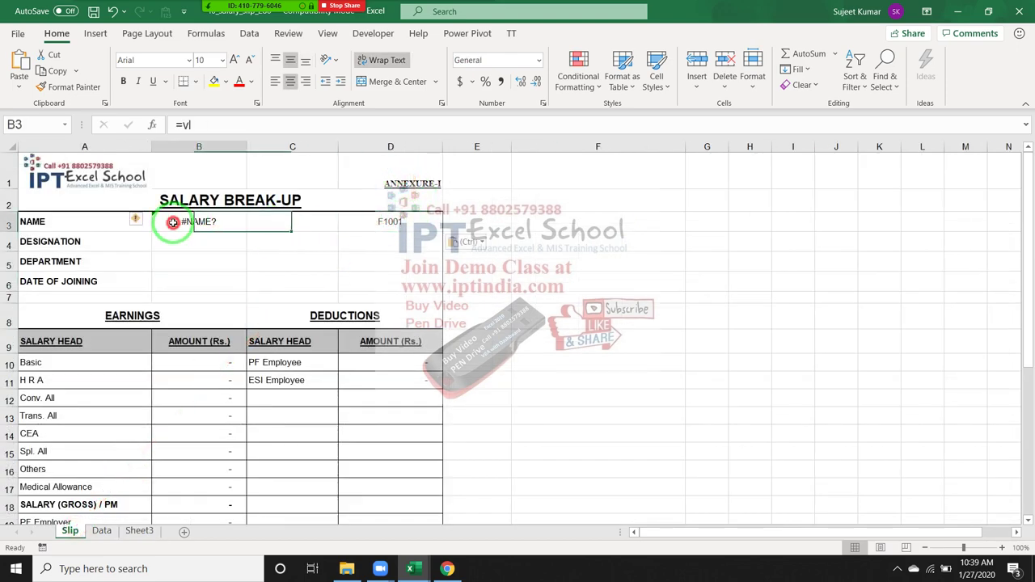
text(=vl)
key(Tab)
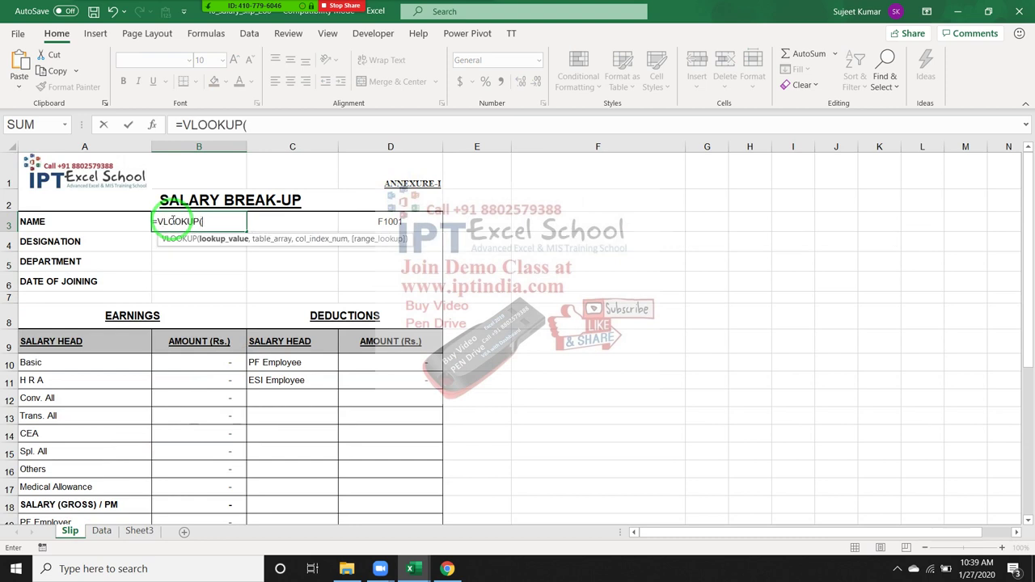
key(Right)
key(Right)
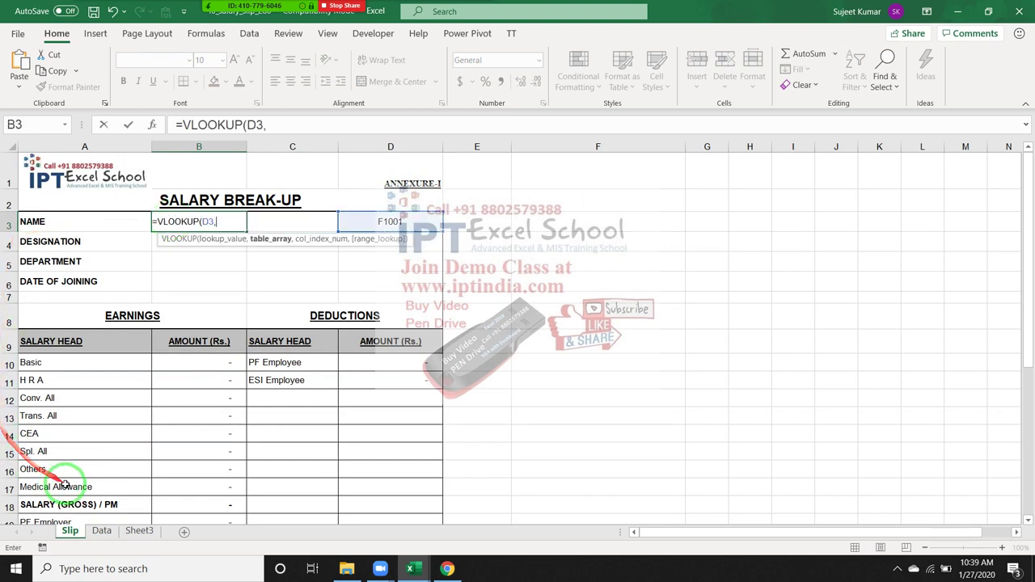
Use Data columns A:W as the table and MATCH(A2,Data!1:1,0) as the column index.
click(101, 532)
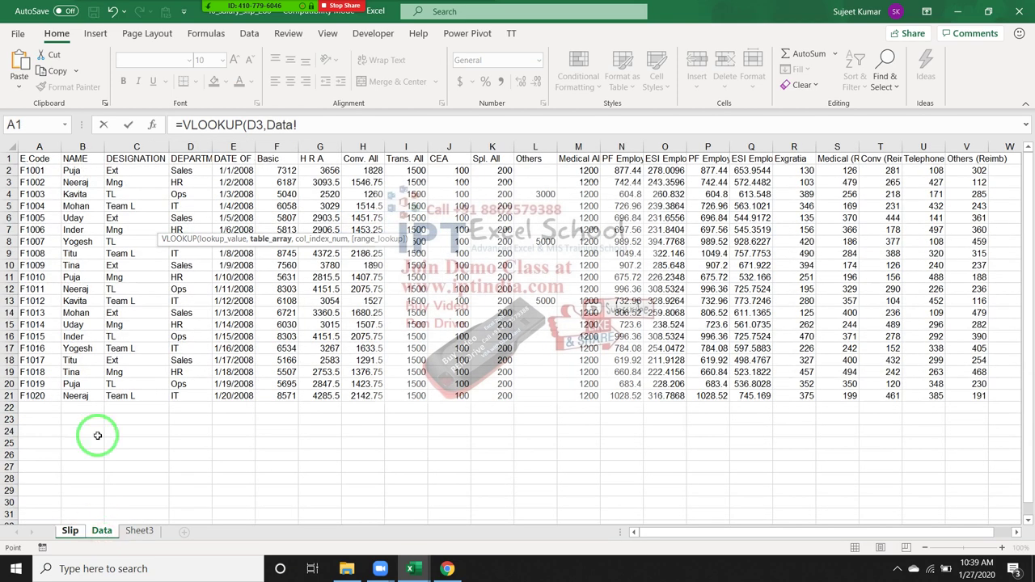
click(39, 147)
drag(84, 146, 842, 97)
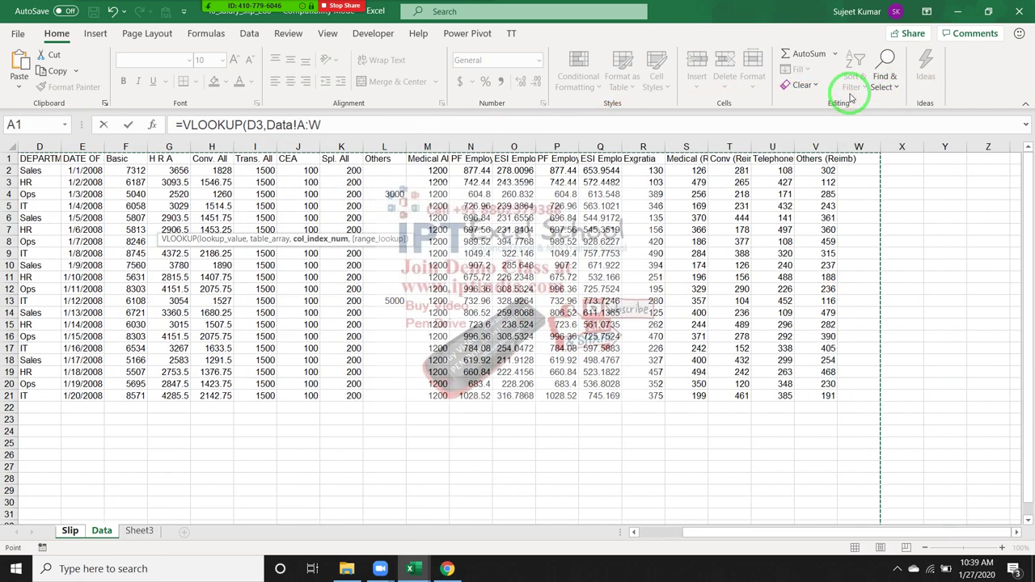
text(,)
text(MAT)
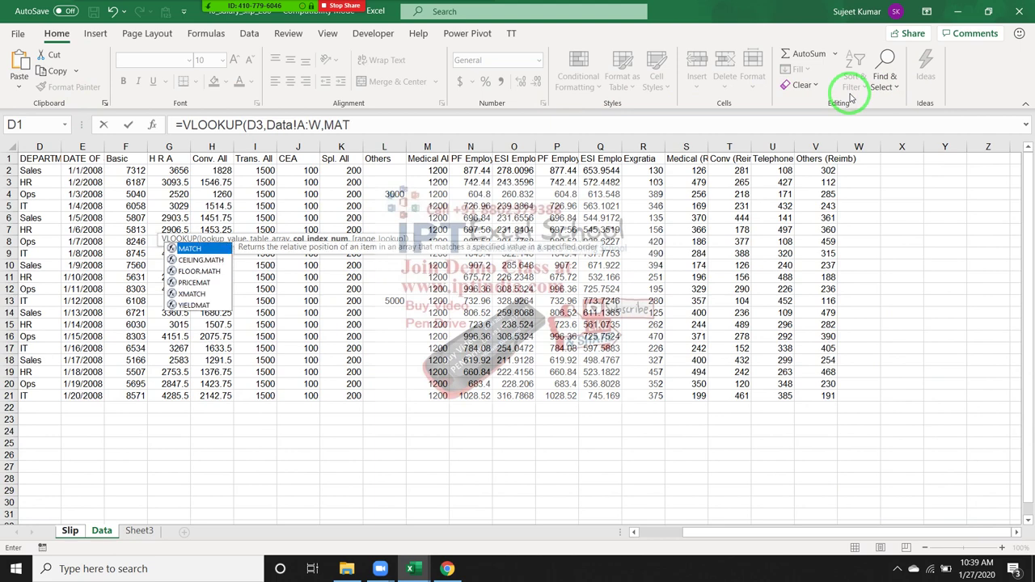
key(Tab)
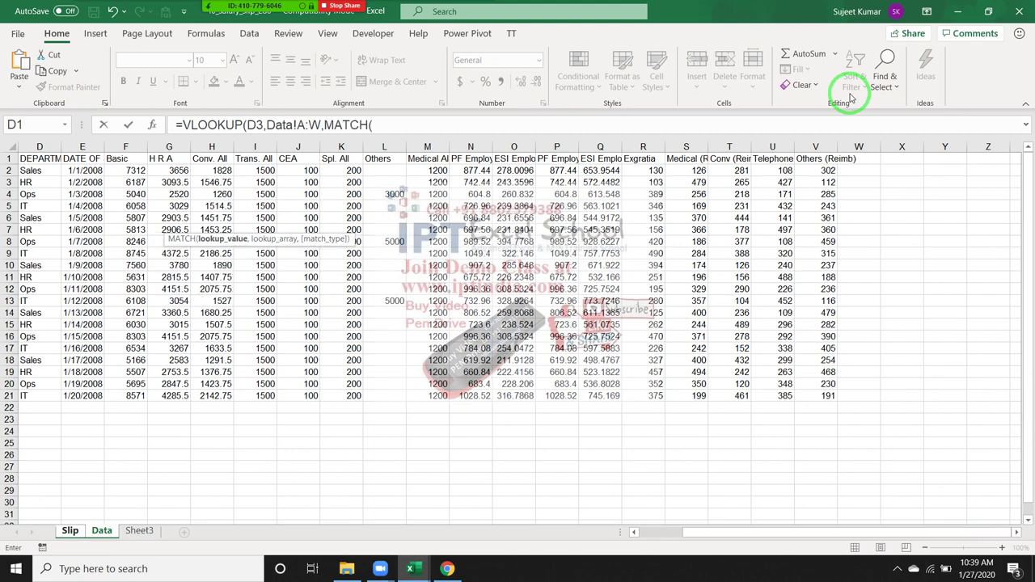
text(A2,)
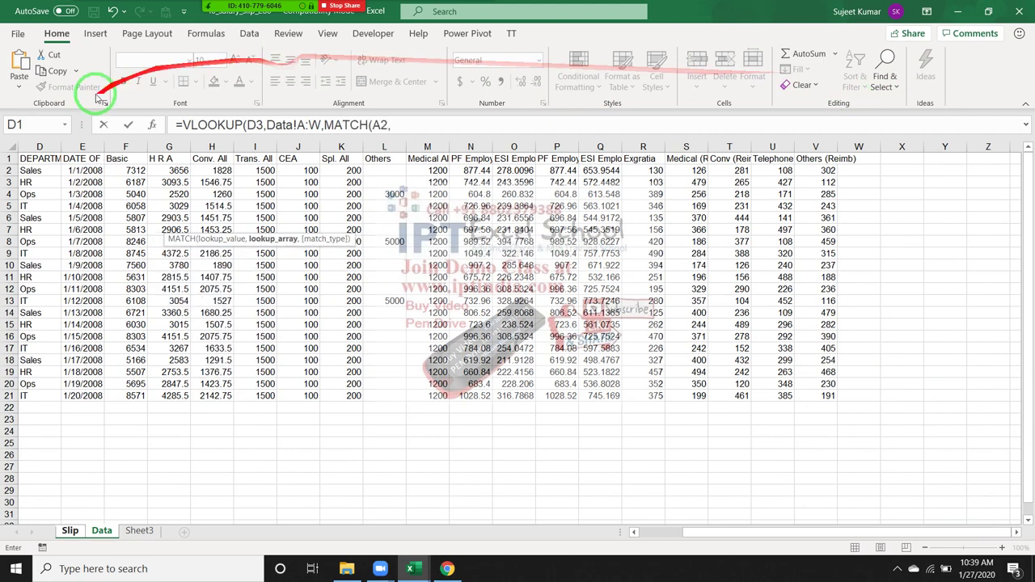
click(9, 159)
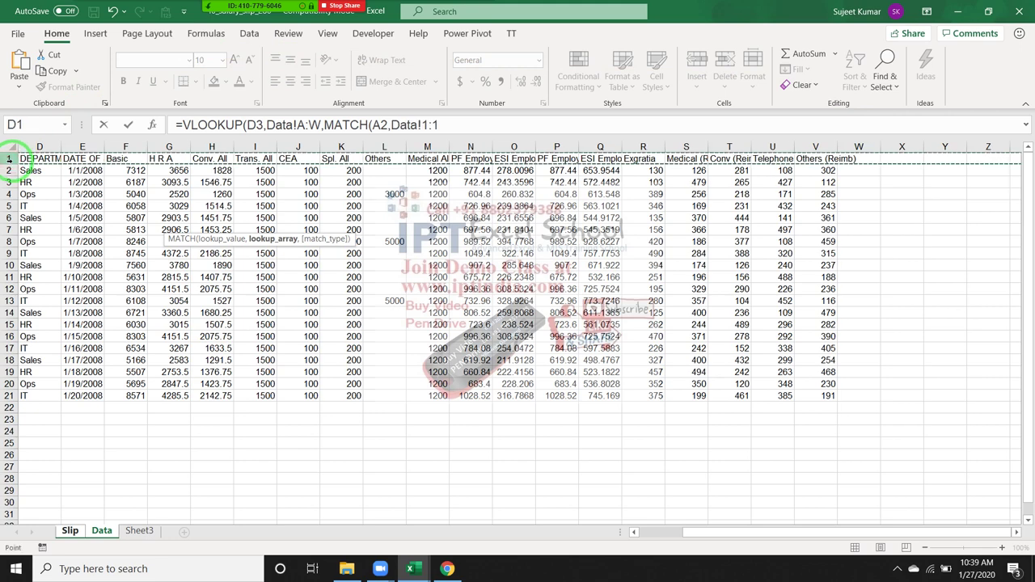
text(,0)
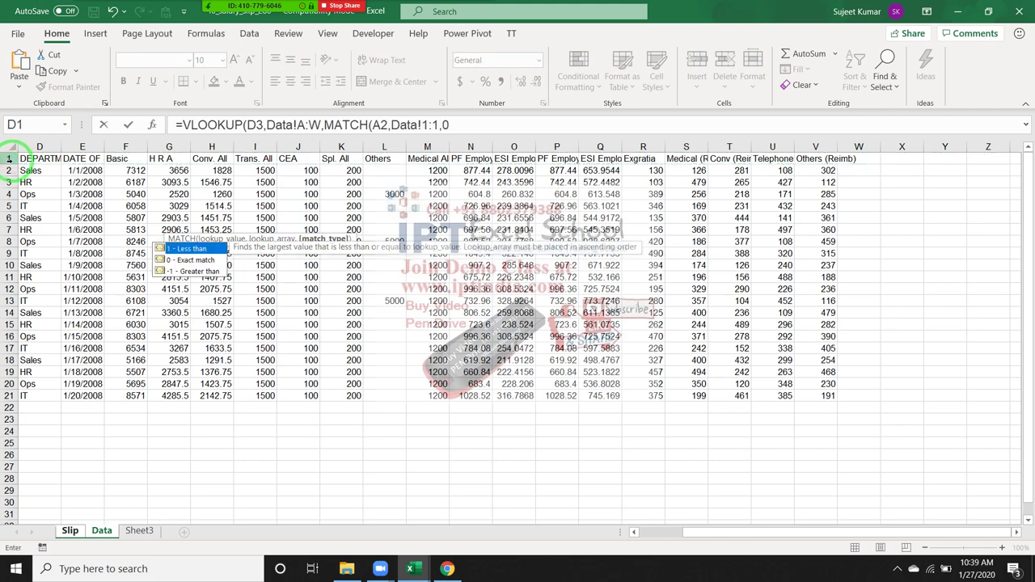
text(),0)
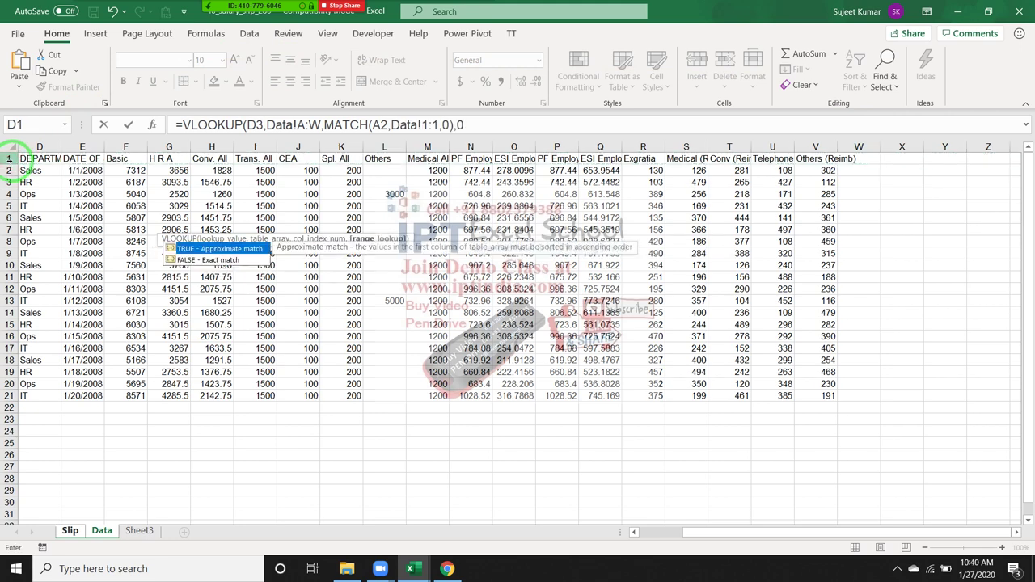
Enter the lookup formula, then change the MATCH reference from A2 to A3.
key(Return)
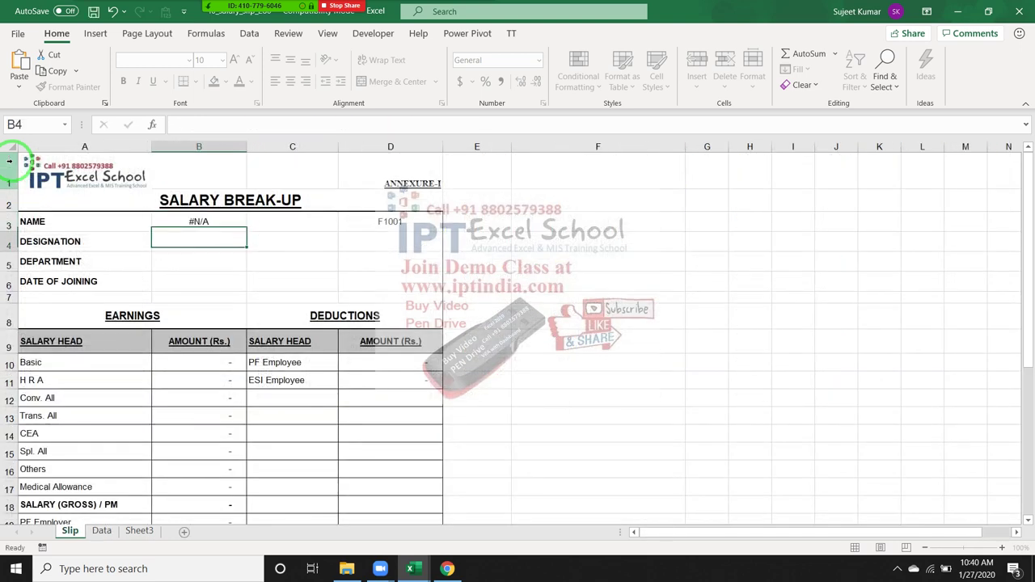
key(Up)
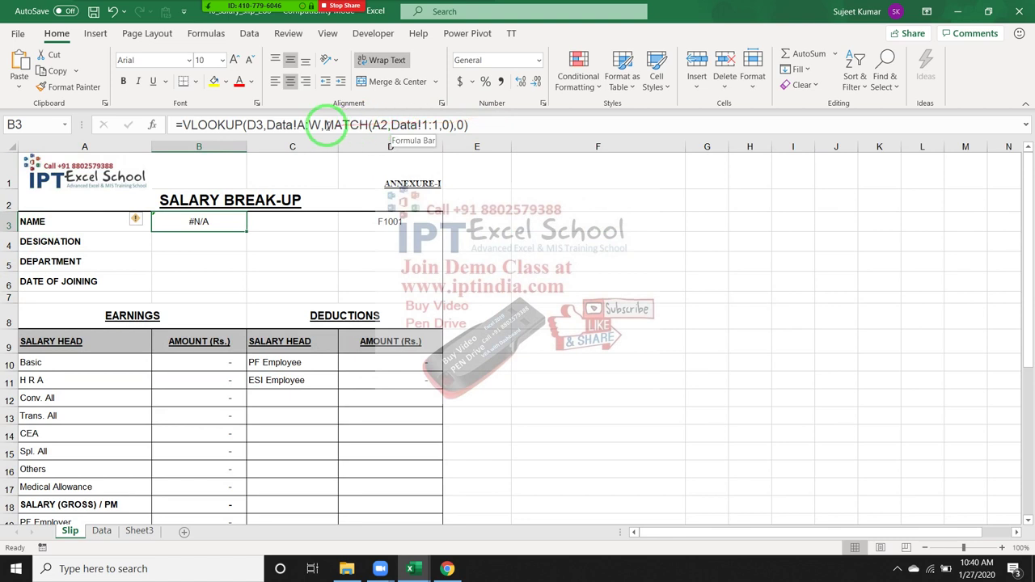
click(383, 125)
key(BackSpace)
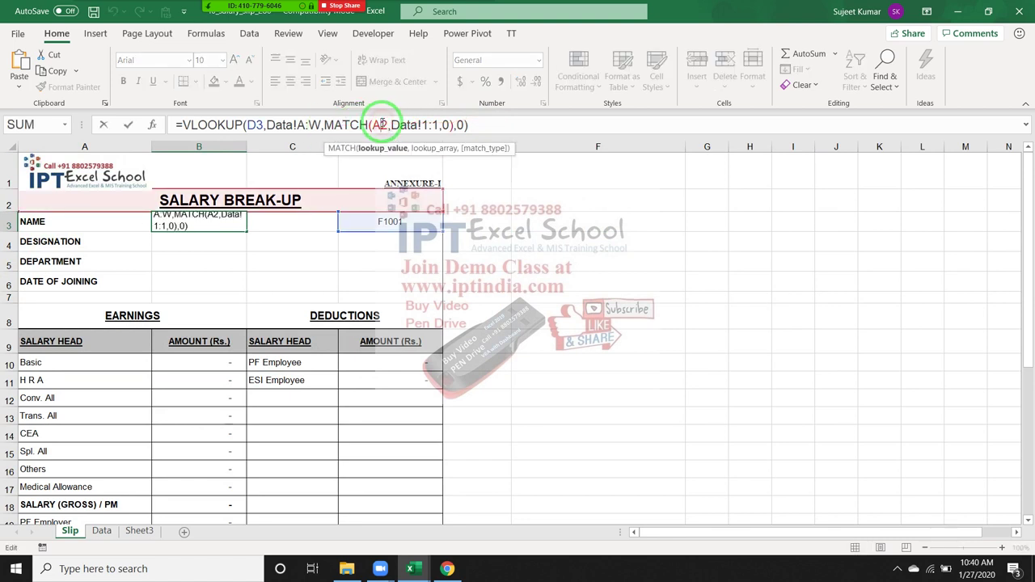
text(3)
key(Return)
Make the Data ranges absolute as $A:$W and $1:$1.
key(Up)
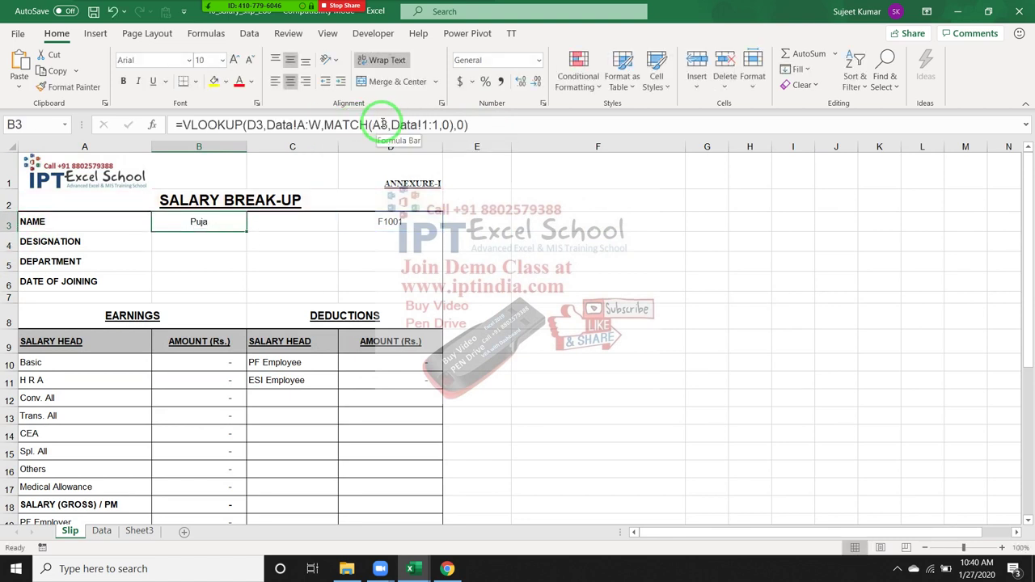
click(303, 126)
key(F4)
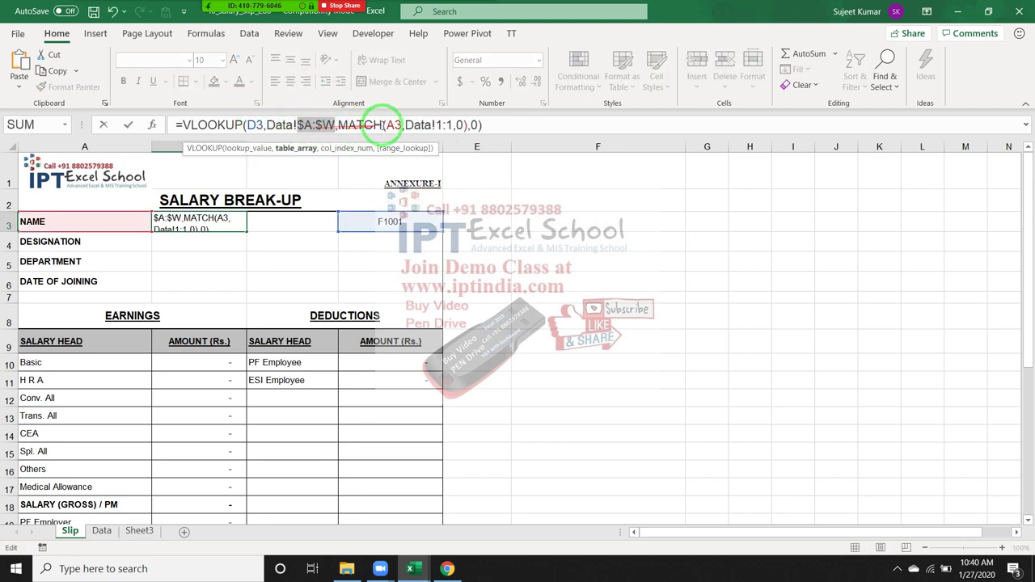
click(441, 125)
key(F4)
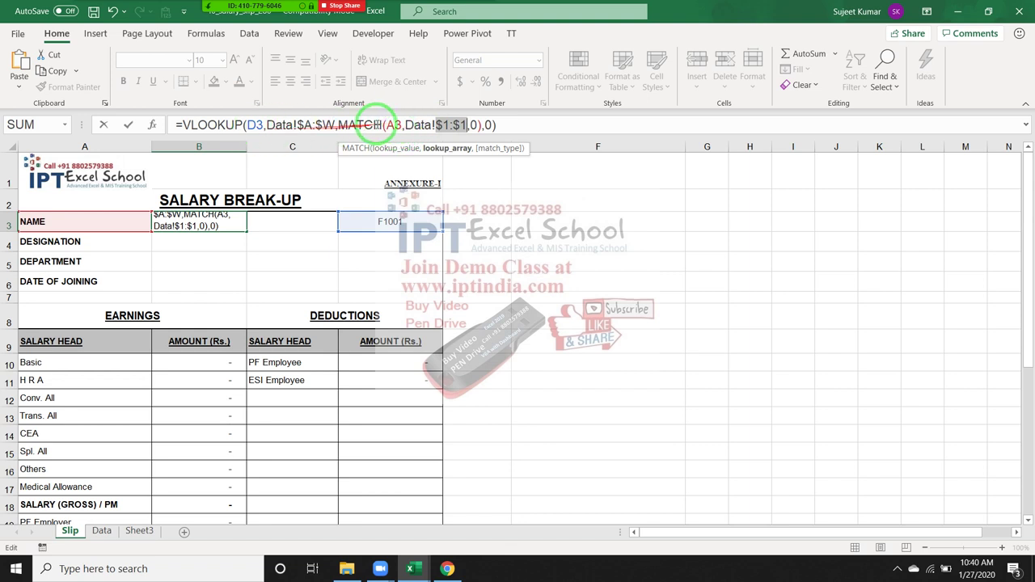
Confirm the B3 formula and copy it into B4 to check the result.
key(Return)
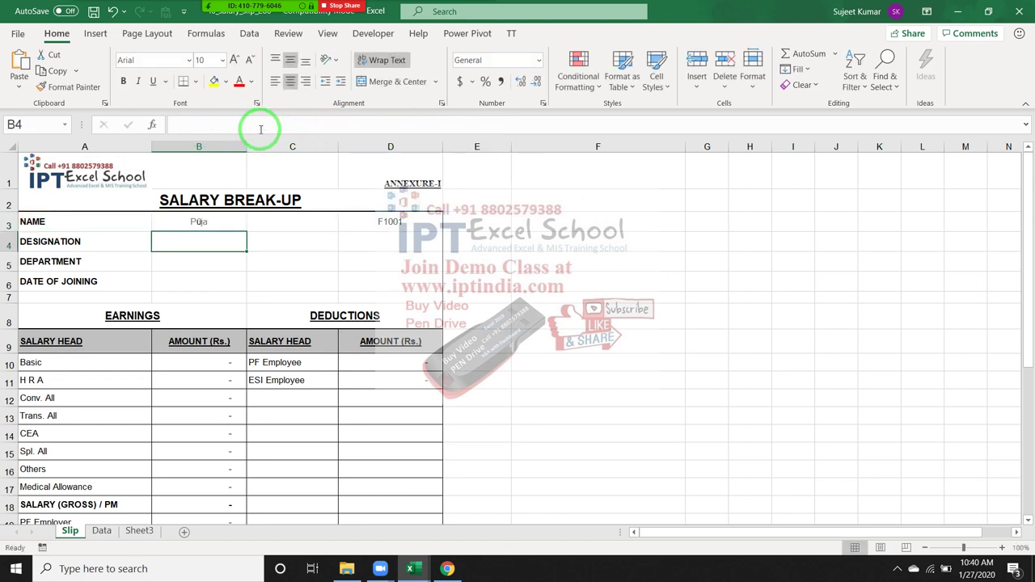
key(Up)
key(ctrl+c)
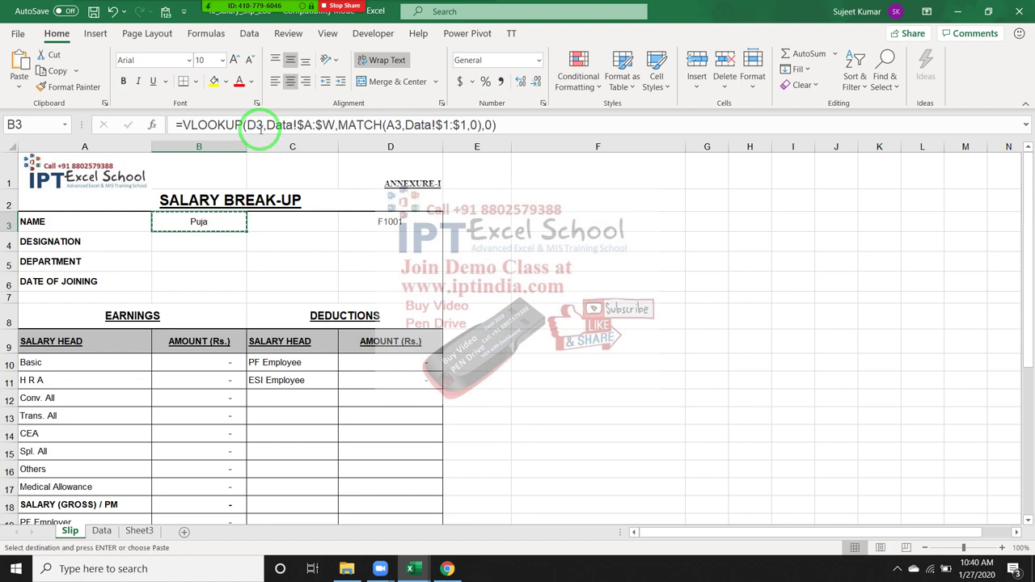
key(Down)
key(ctrl+v)
key(Down)
key(Up)
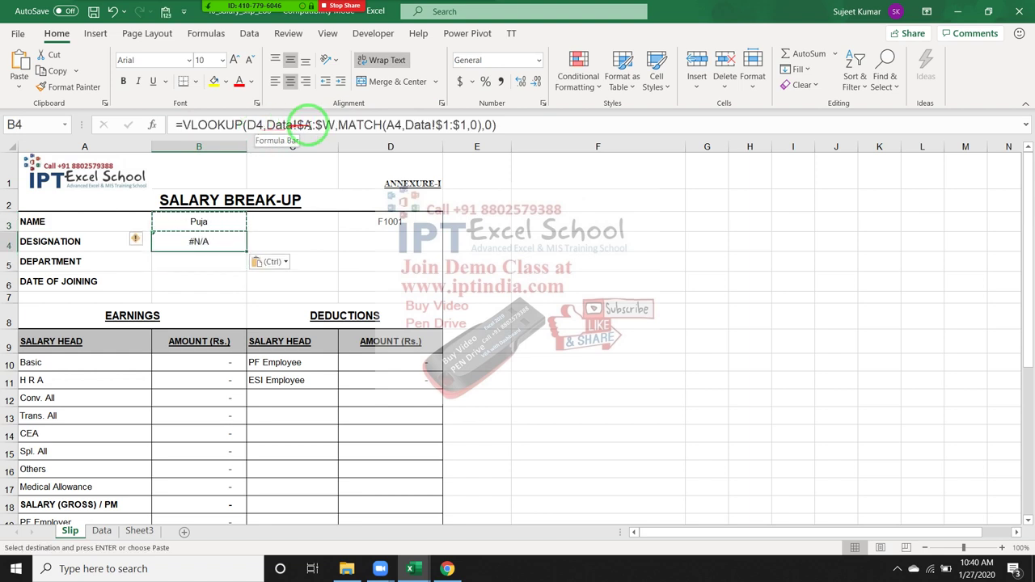
click(336, 127)
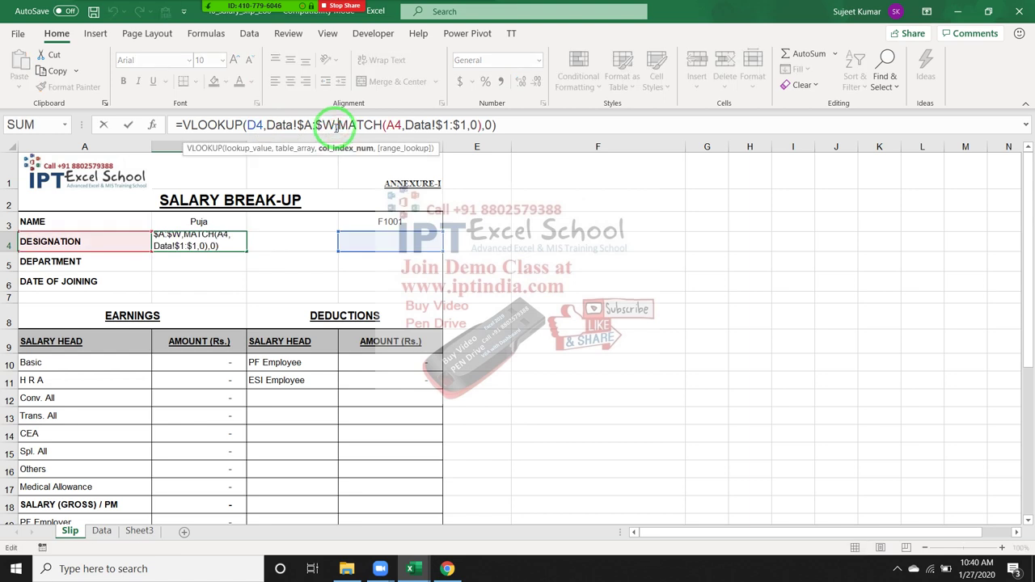
key(Escape)
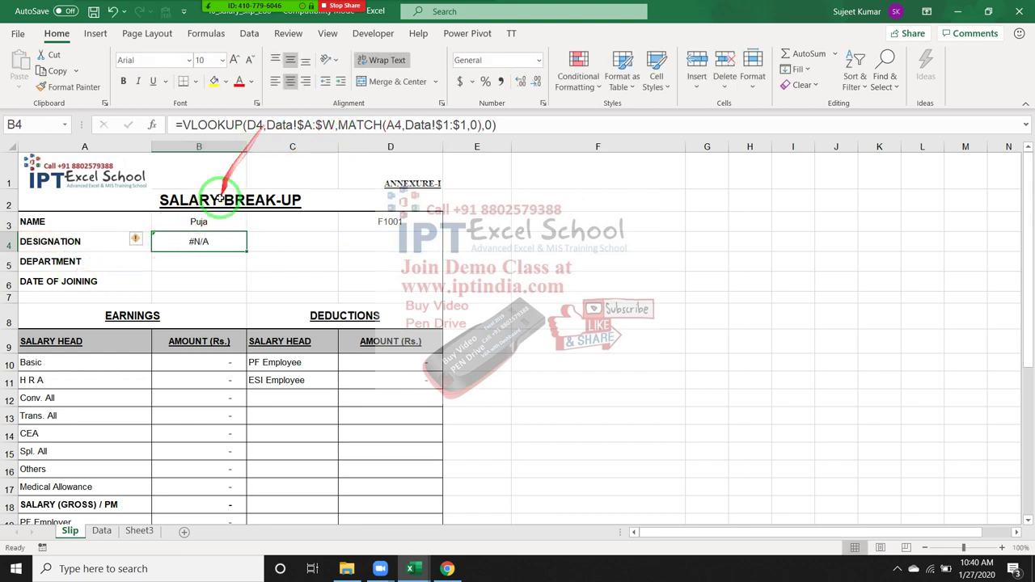
Anchor the lookup on $D$3 and paste it into B4, B5 and B6 for designation, department, joining date.
click(224, 222)
click(260, 125)
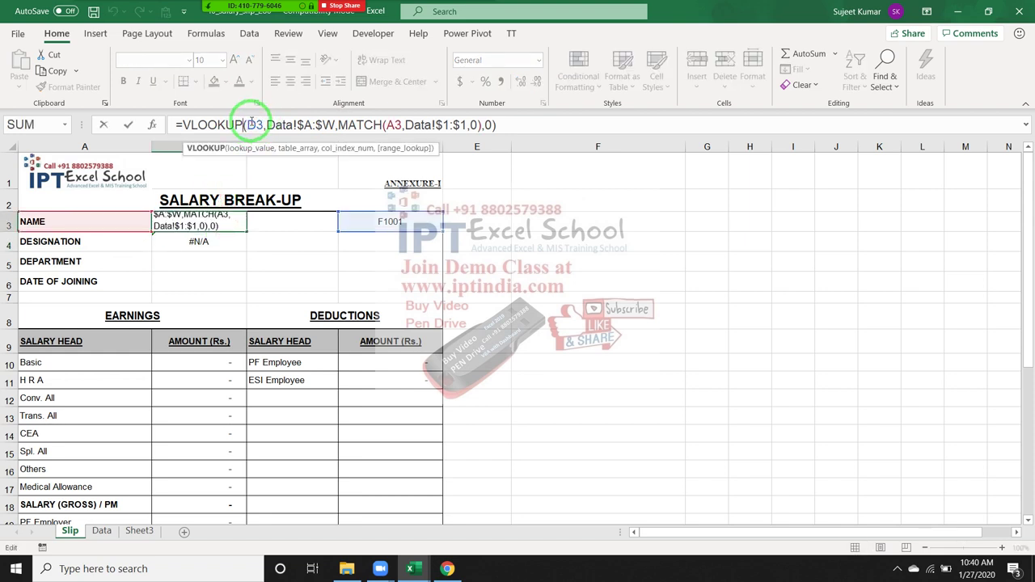
key(F4)
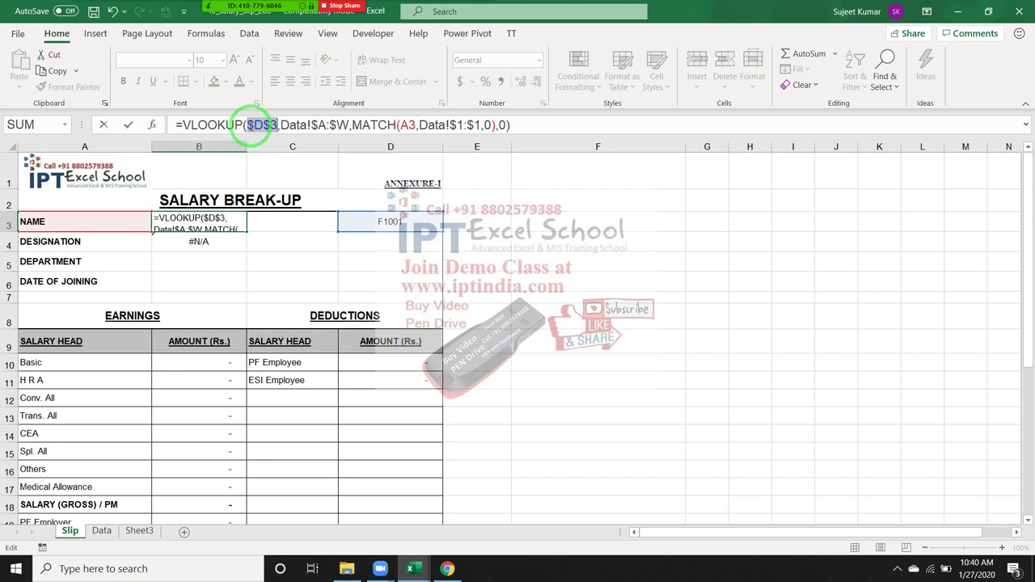
key(Return)
key(Up)
key(ctrl+c)
key(Down)
key(ctrl+v)
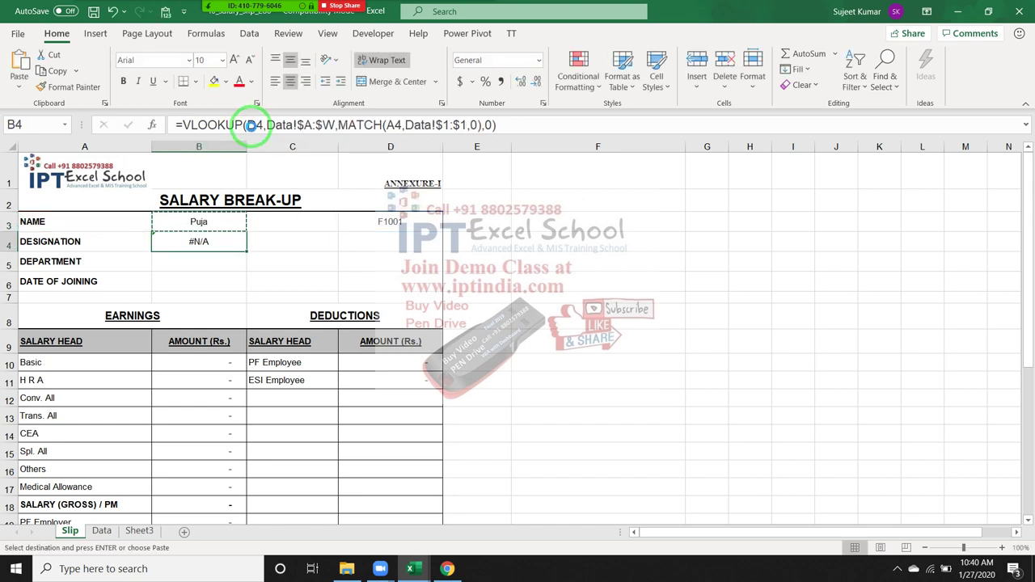
key(Down)
key(ctrl+v)
key(Down)
key(ctrl+v)
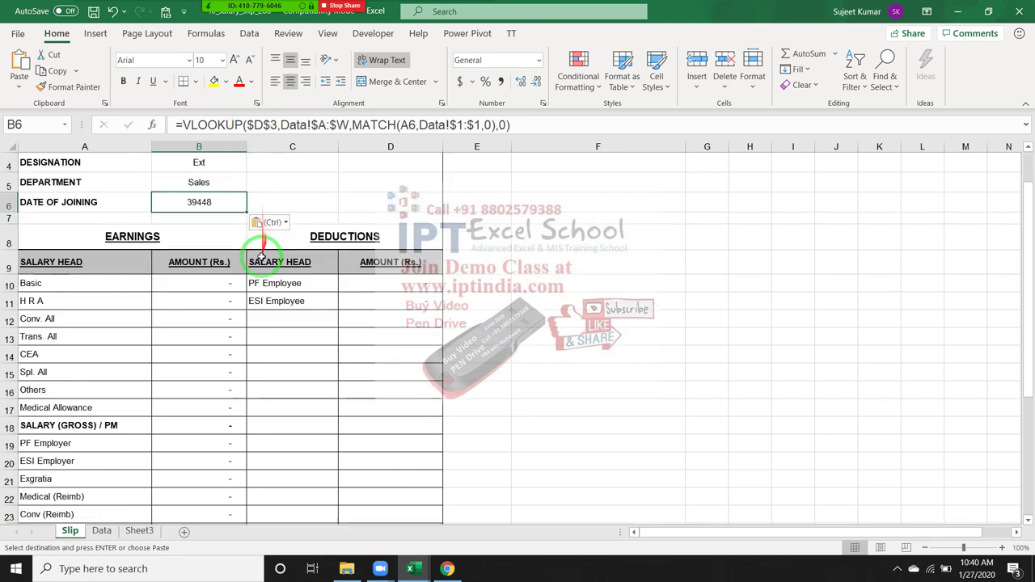
Paste the lookup formula into B10 through B17, Basic through Medical Allowance.
scroll(267, 219, down, 1)
scroll(234, 307, up, 1)
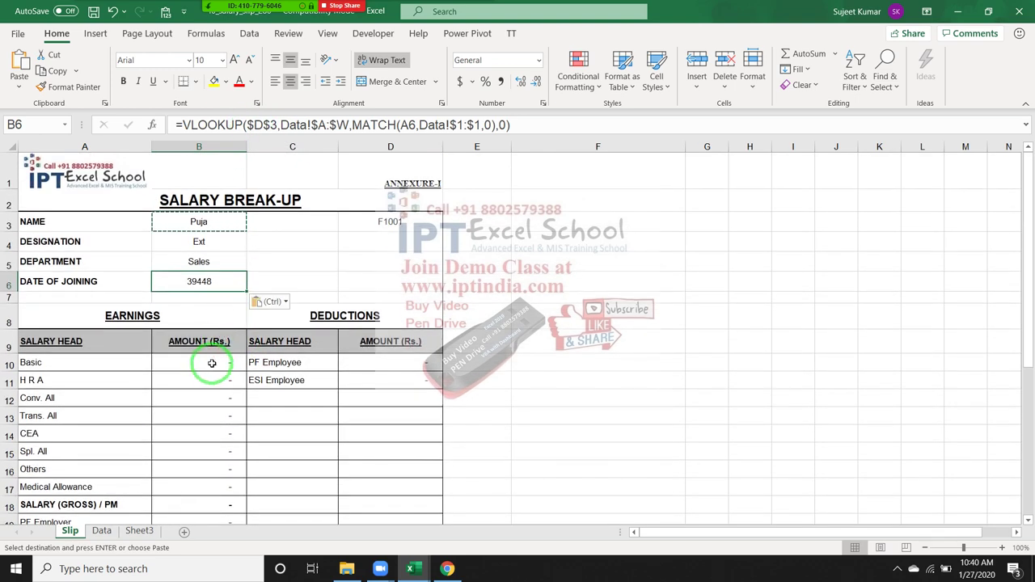
click(210, 364)
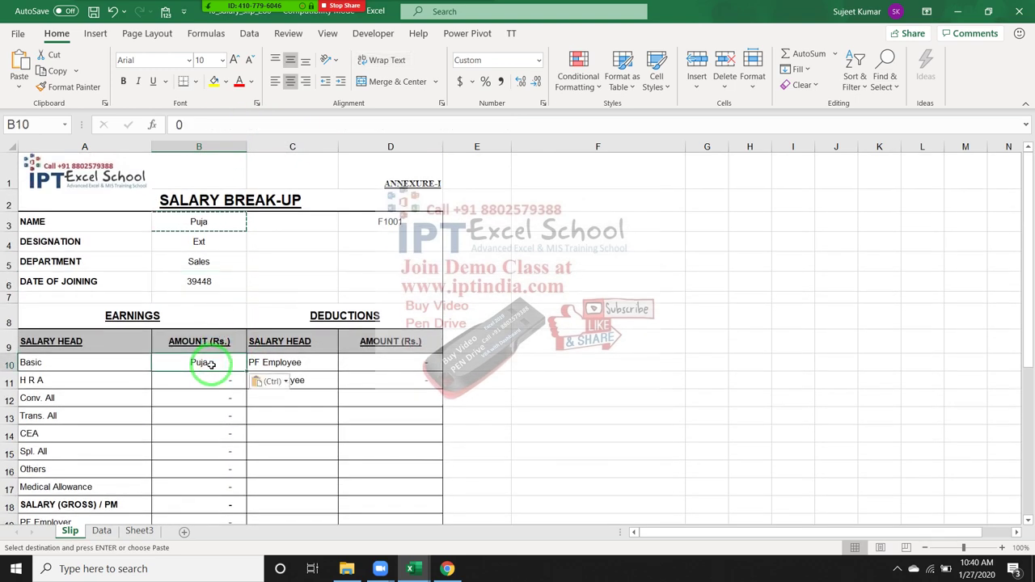
key(Down)
key(ctrl+v)
key(Down)
key(ctrl+v)
key(Down)
key(ctrl+v)
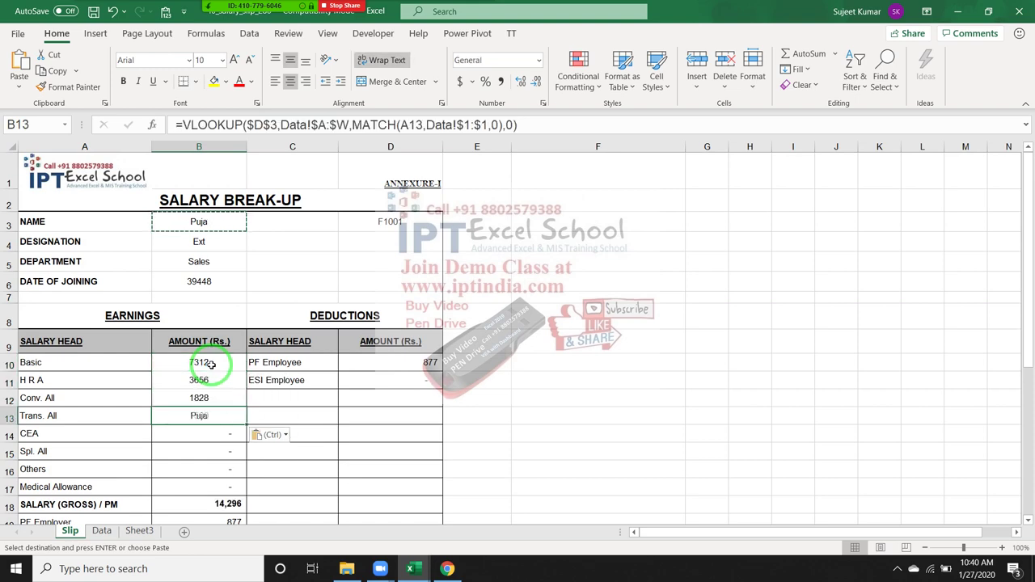
key(Down)
key(ctrl+v)
key(Down)
key(ctrl+v)
key(Down)
key(ctrl+v)
key(Down)
key(ctrl+v)
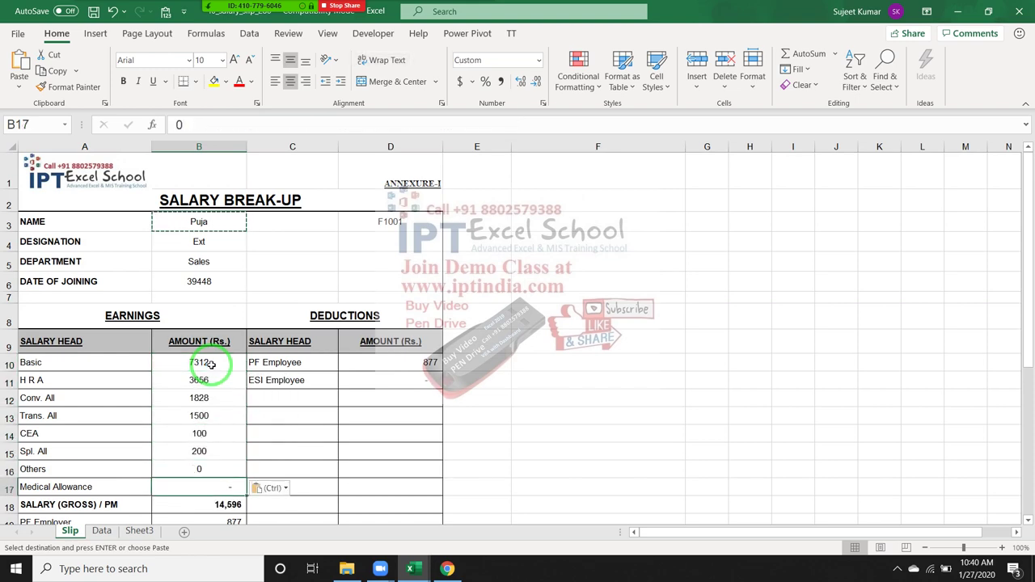
scroll(297, 372, down, 2)
scroll(298, 372, down, 1)
key(ctrl+v)
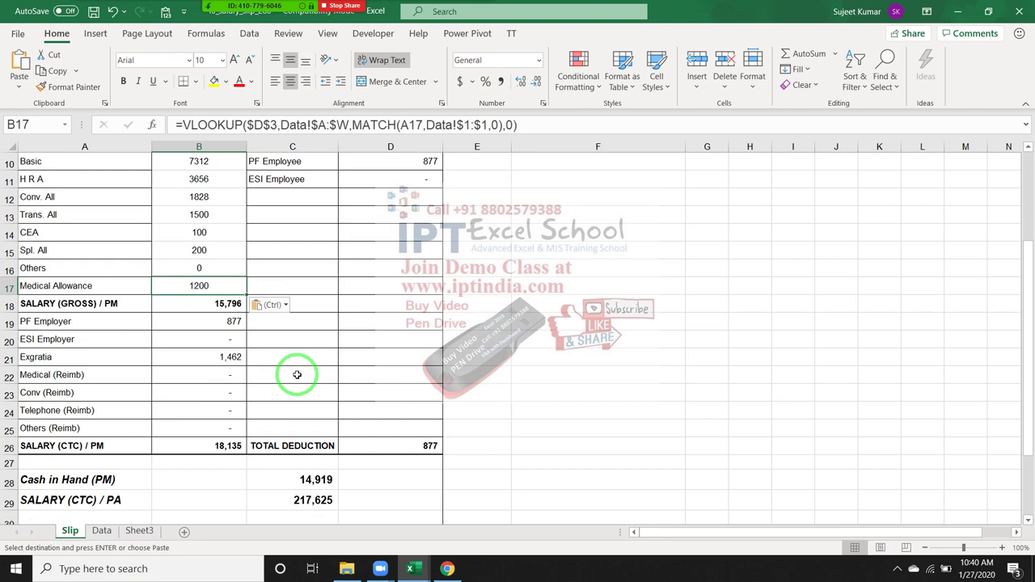
Paste the lookup into PF and ESI Employer (B19:B20), then undo both pastes.
key(Down)
key(Up)
key(Down)
key(Down)
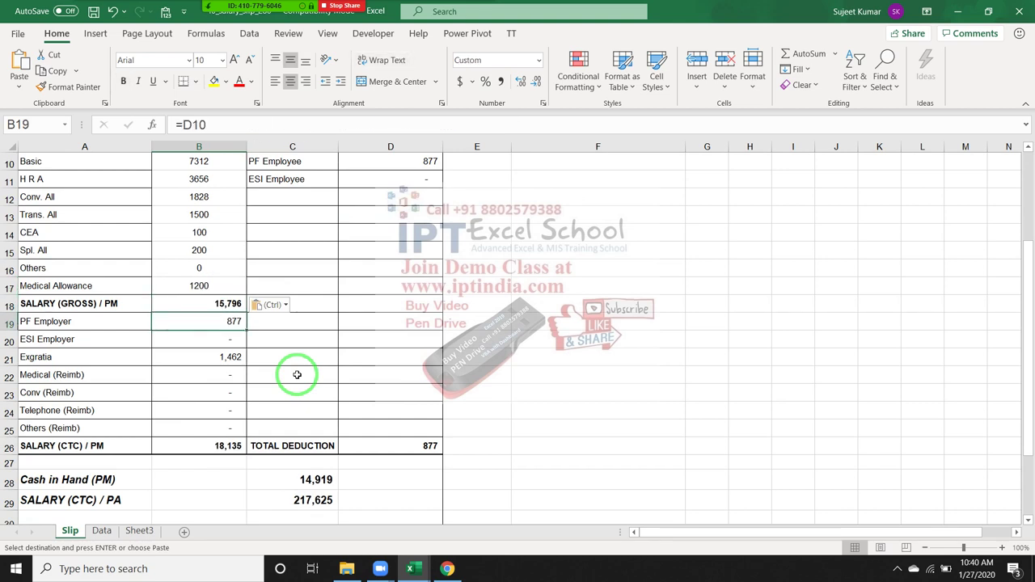
key(ctrl+v)
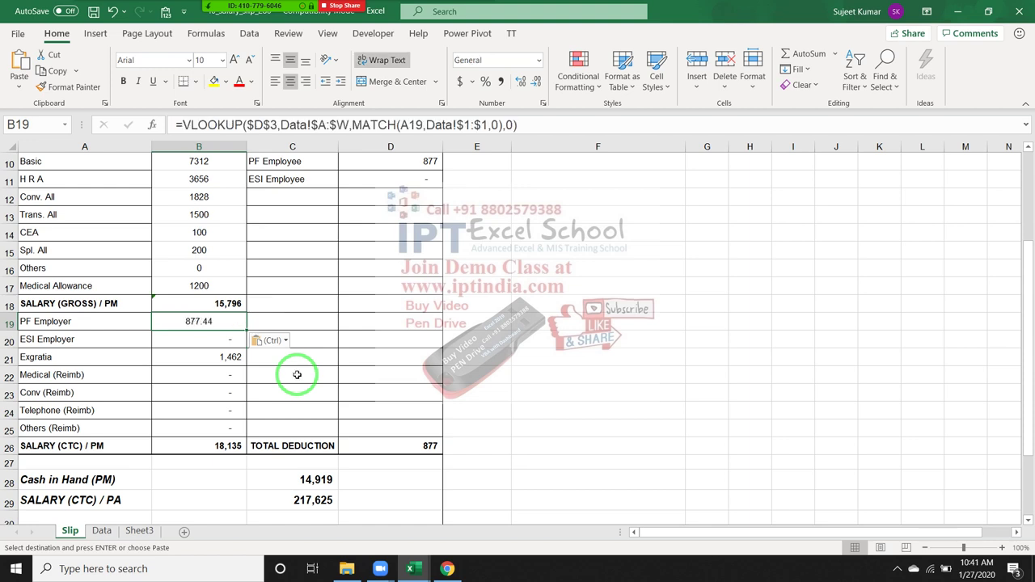
key(Down)
key(ctrl+v)
key(Down)
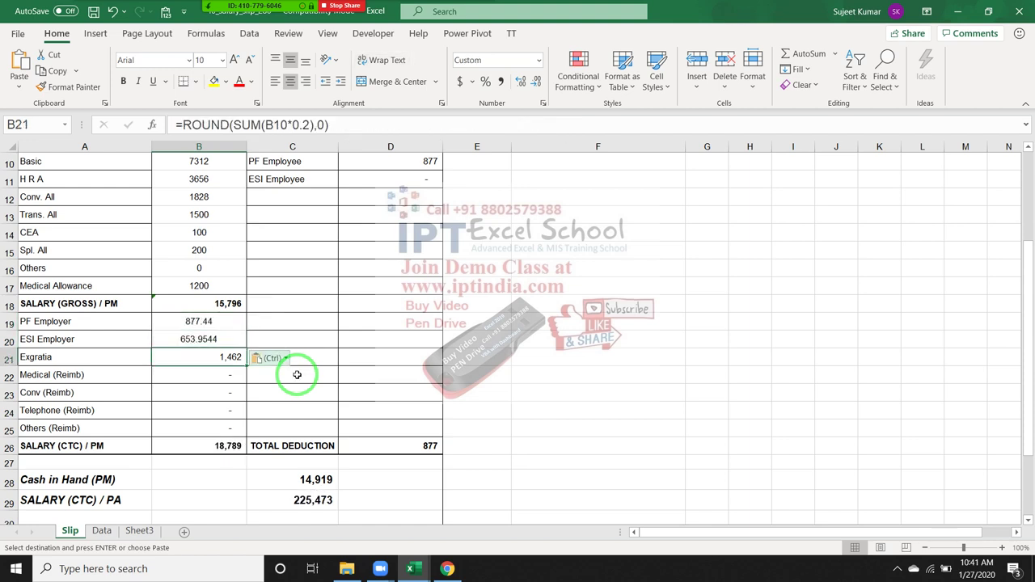
key(ctrl)
key(Escape)
key(ctrl+z)
key(ctrl+z)
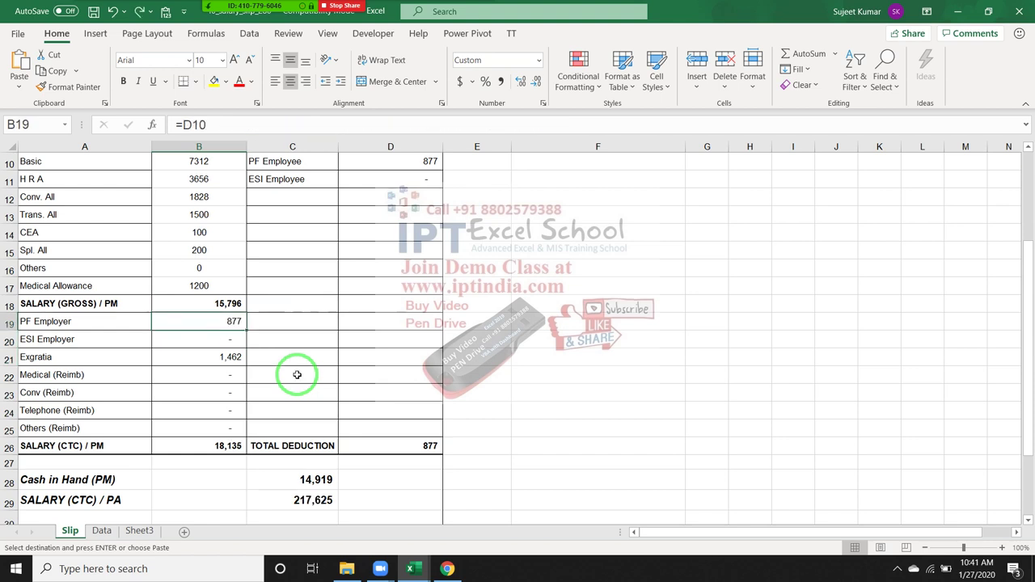
Verify PF Employer in B19 still holds the =D10 formula.
key(Down)
key(Up)
key(F2)
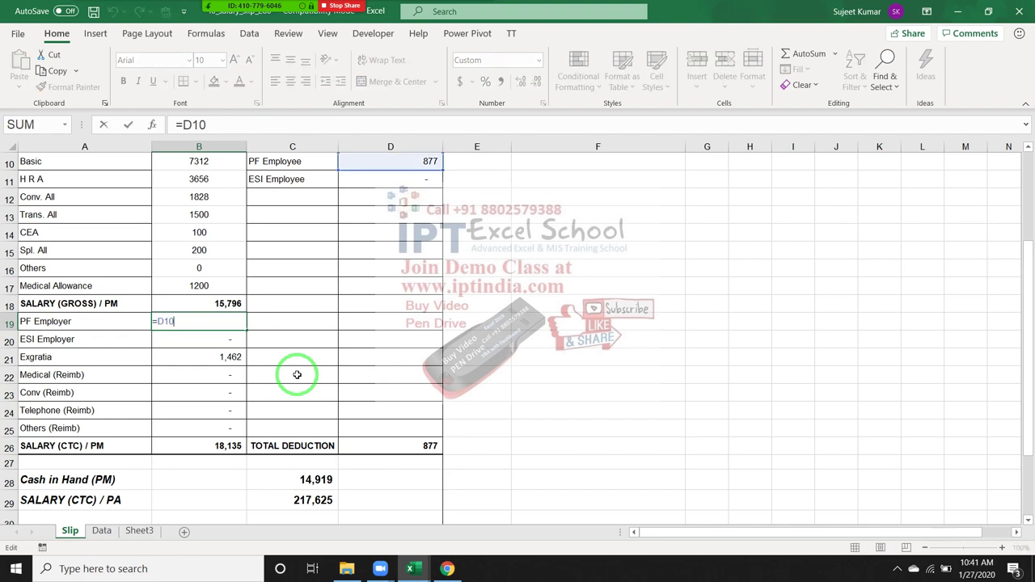
key(Escape)
scroll(297, 374, up, 3)
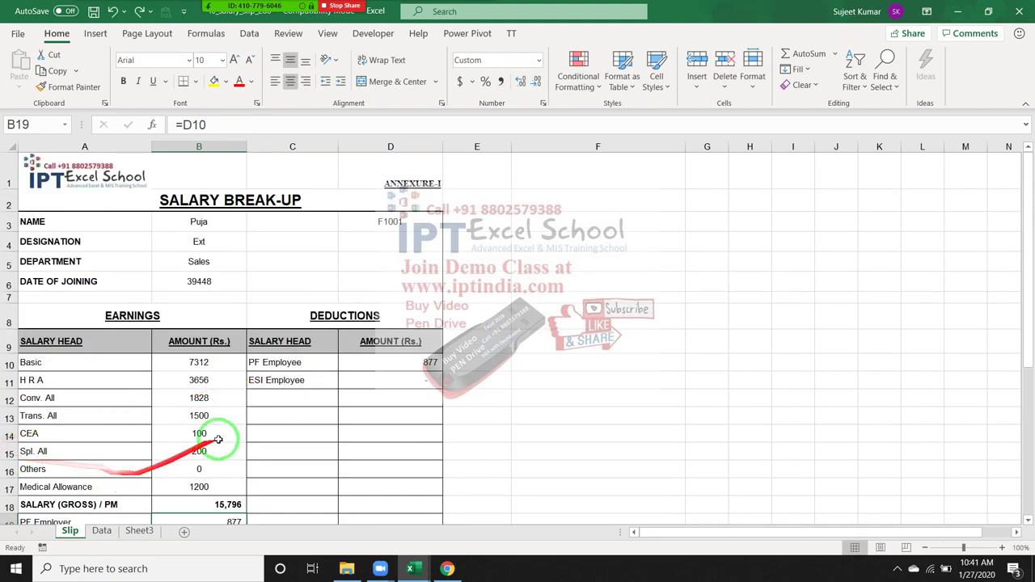
Raise the ESI Employee salary limit in D11 from 10001 to 25001.
click(394, 364)
click(402, 380)
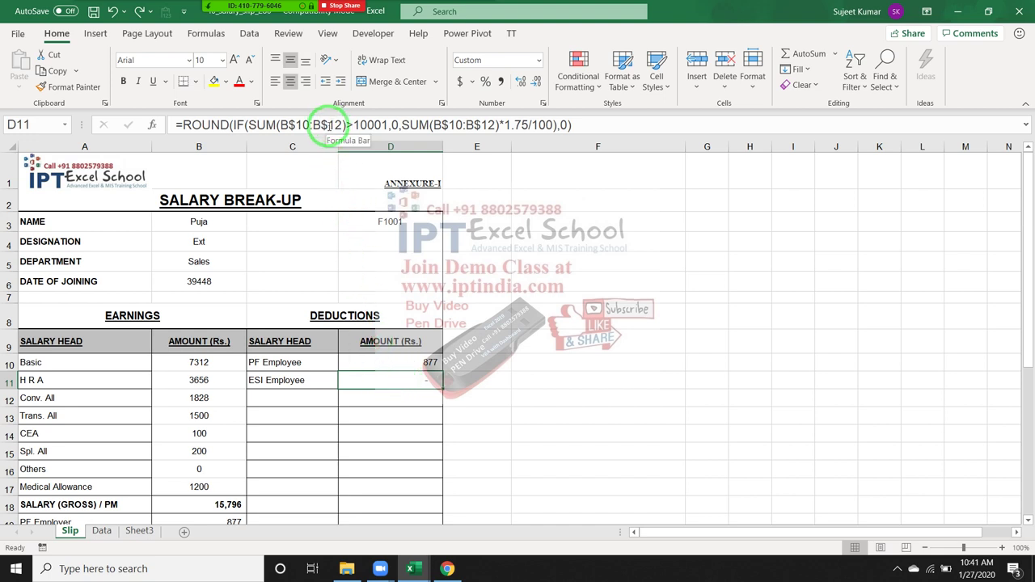
click(392, 124)
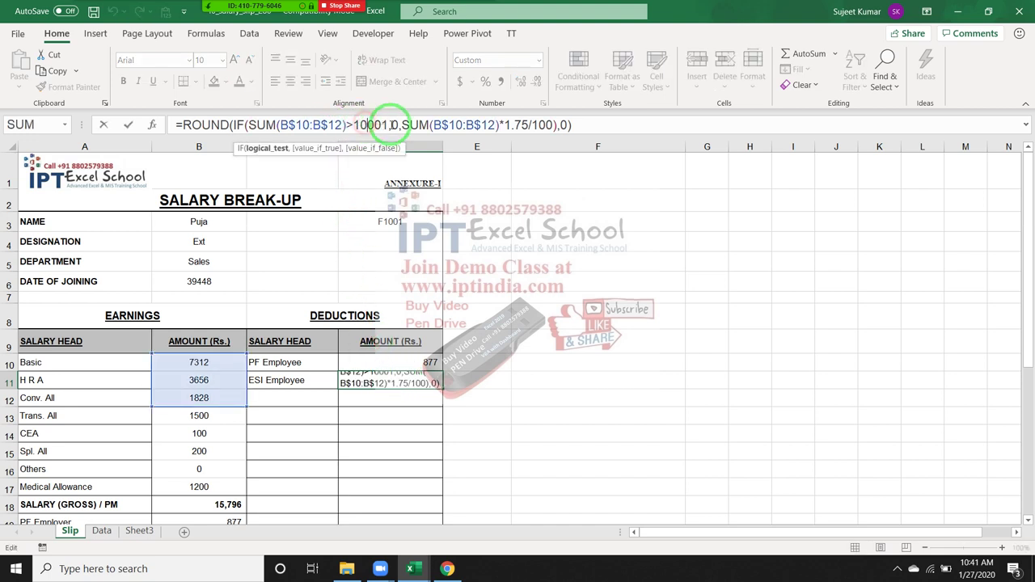
key(Left)
key(Left)
key(Left)
key(BackSpace)
key(Delete)
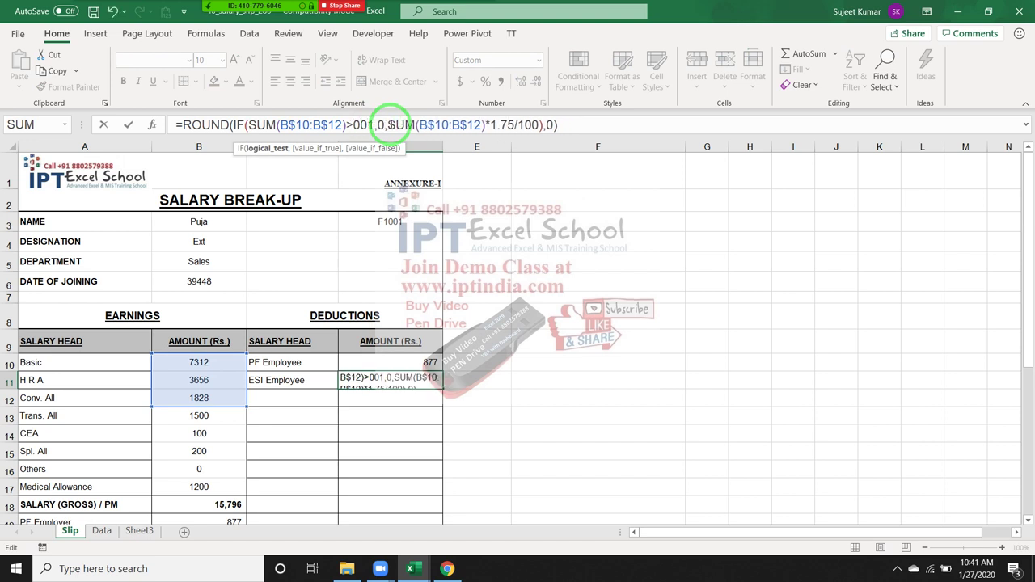
text(25)
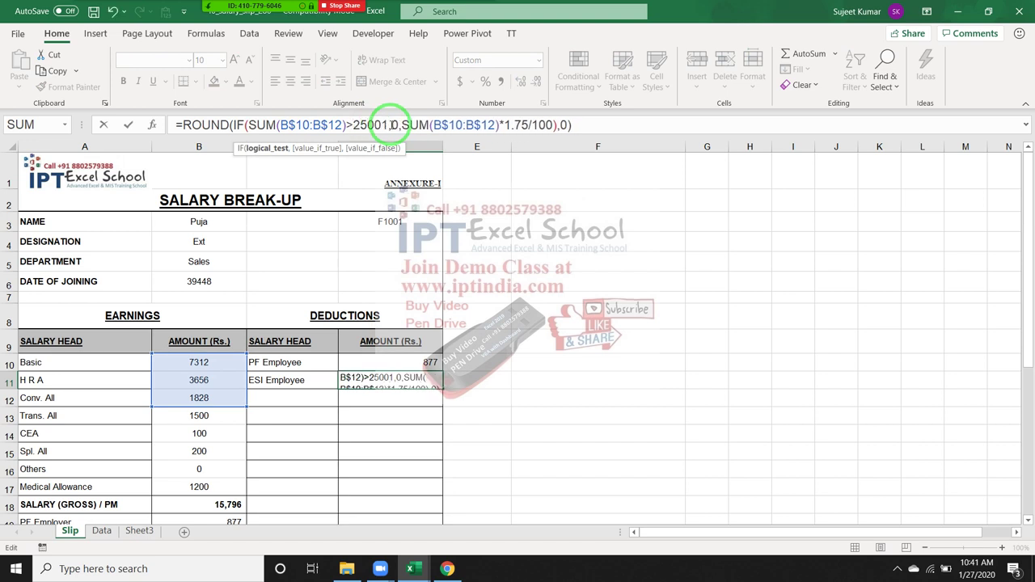
key(Return)
scroll(264, 378, down, 4)
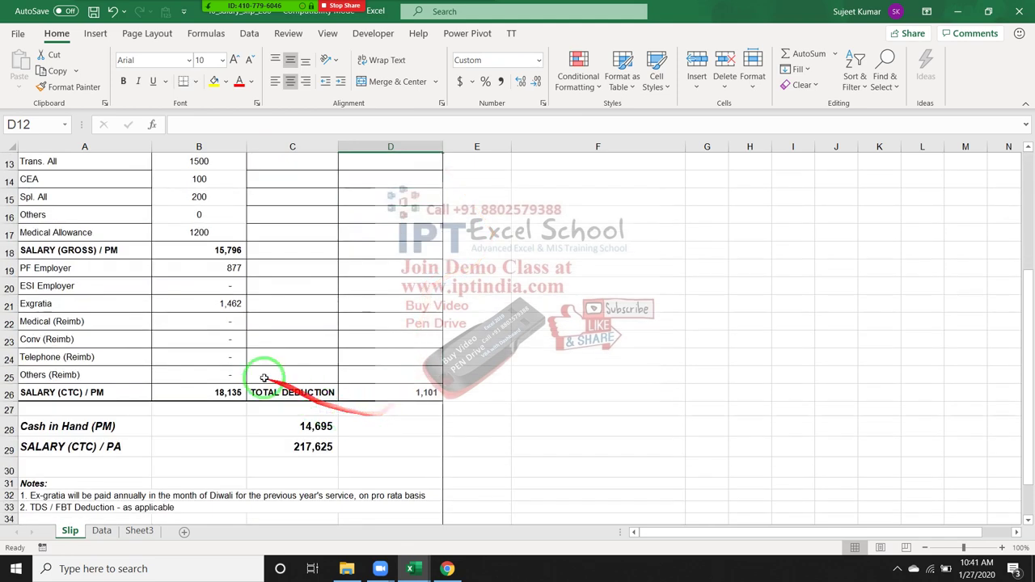
click(231, 304)
click(231, 320)
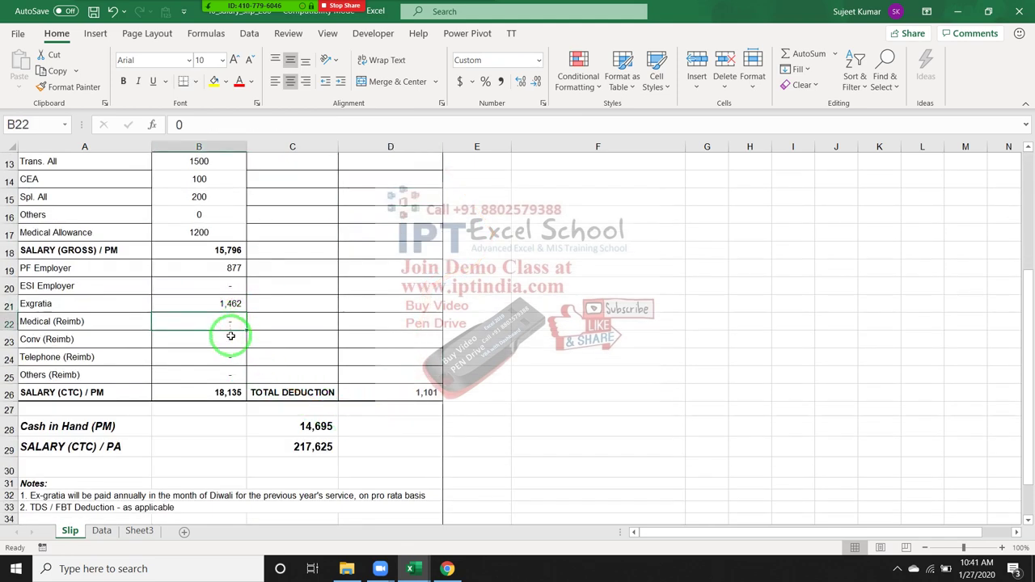
click(221, 287)
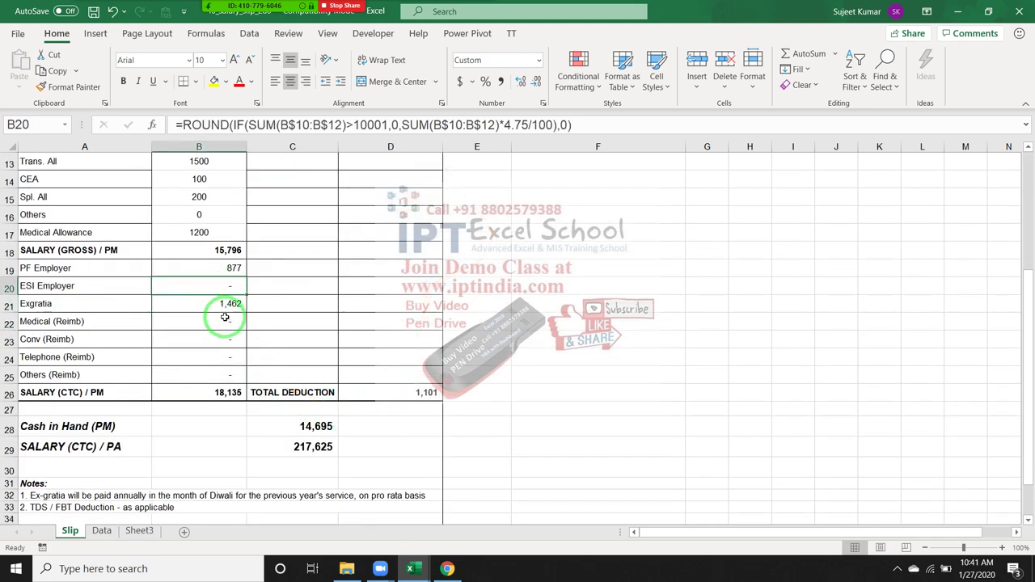
click(225, 319)
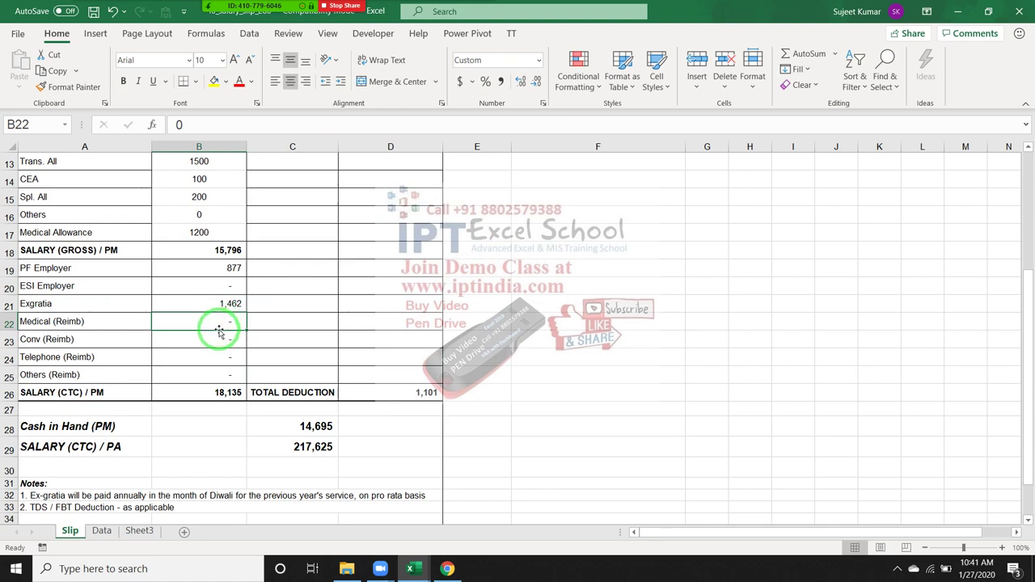
click(203, 232)
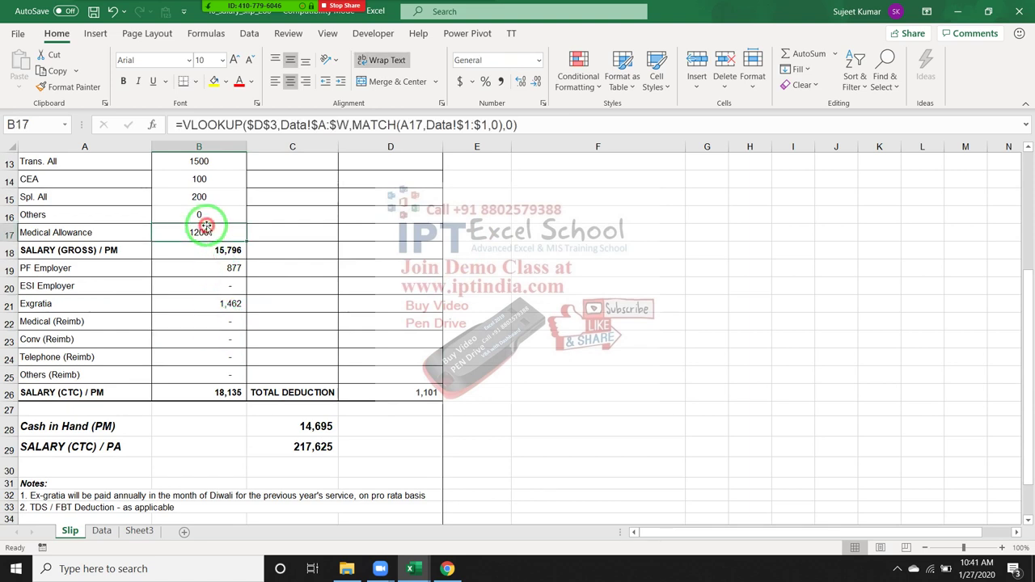
key(ctrl+c)
click(217, 325)
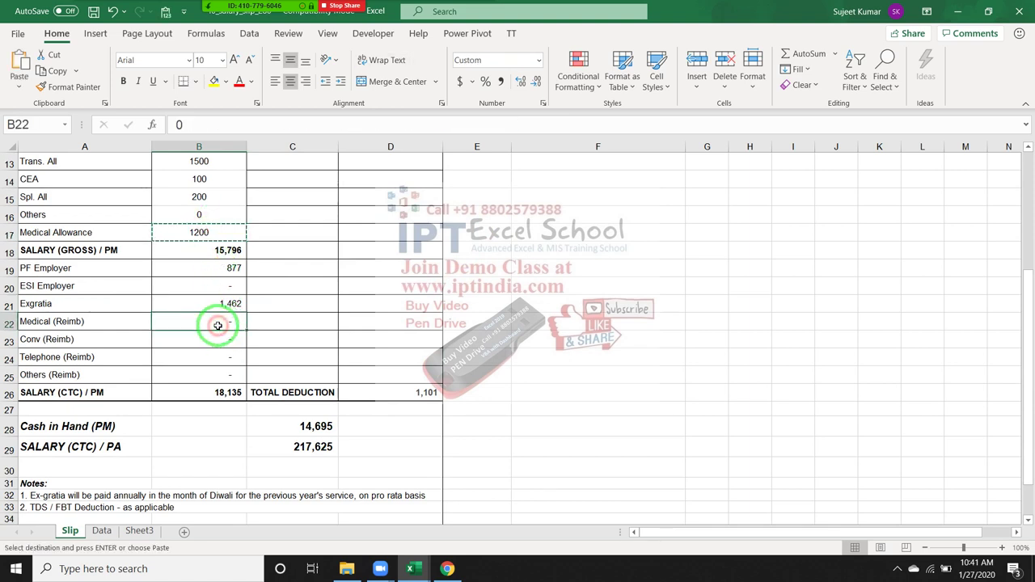
key(ctrl+v)
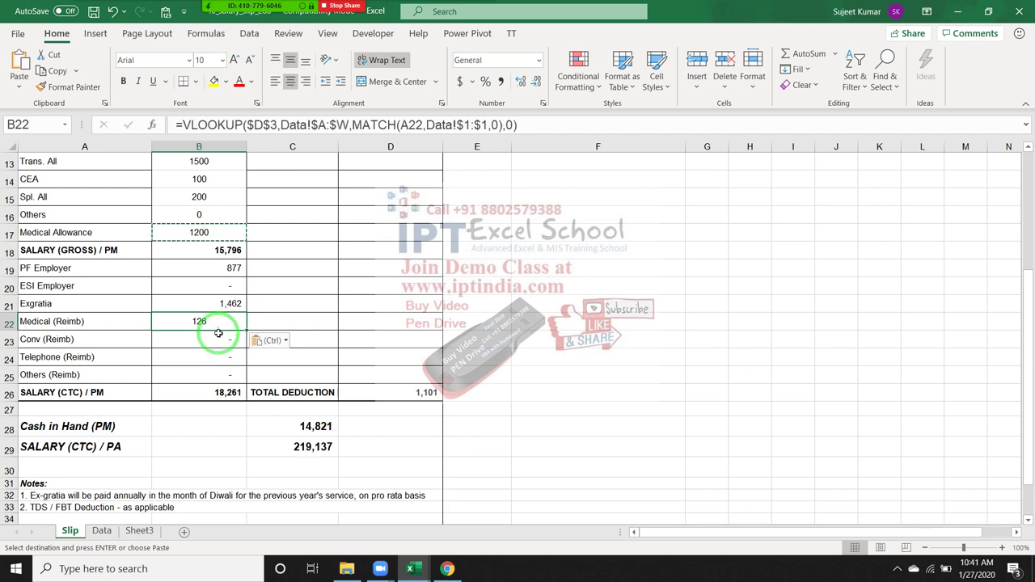
click(215, 337)
key(ctrl+v)
click(218, 354)
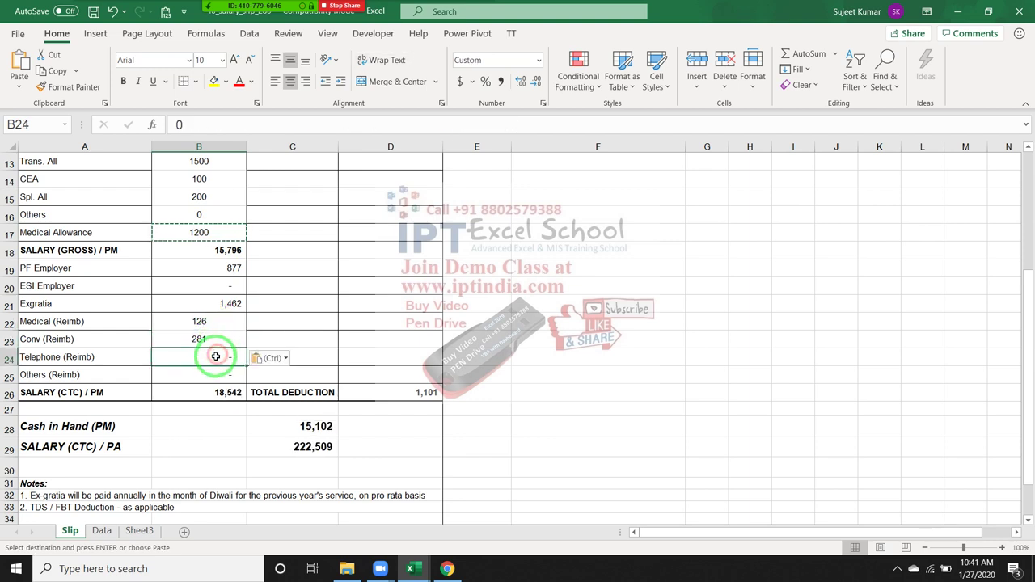
key(ctrl+v)
click(217, 375)
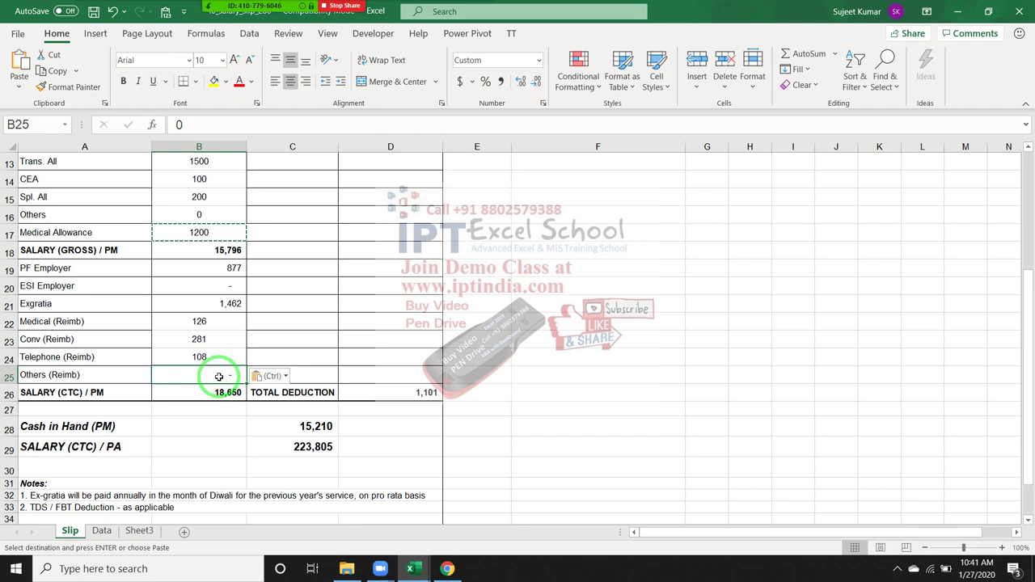
key(ctrl+v)
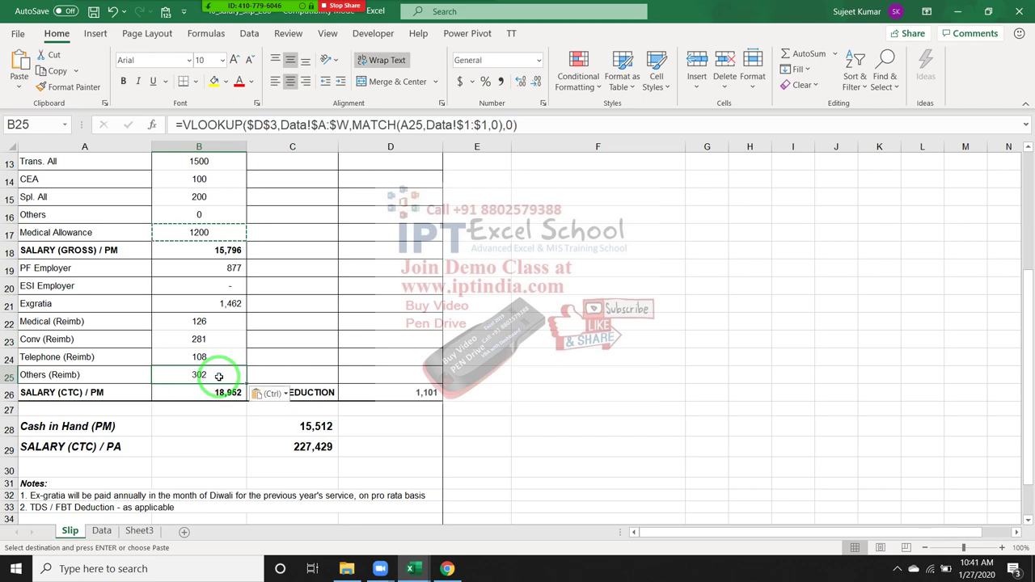
click(312, 369)
scroll(312, 369, up, 4)
click(377, 377)
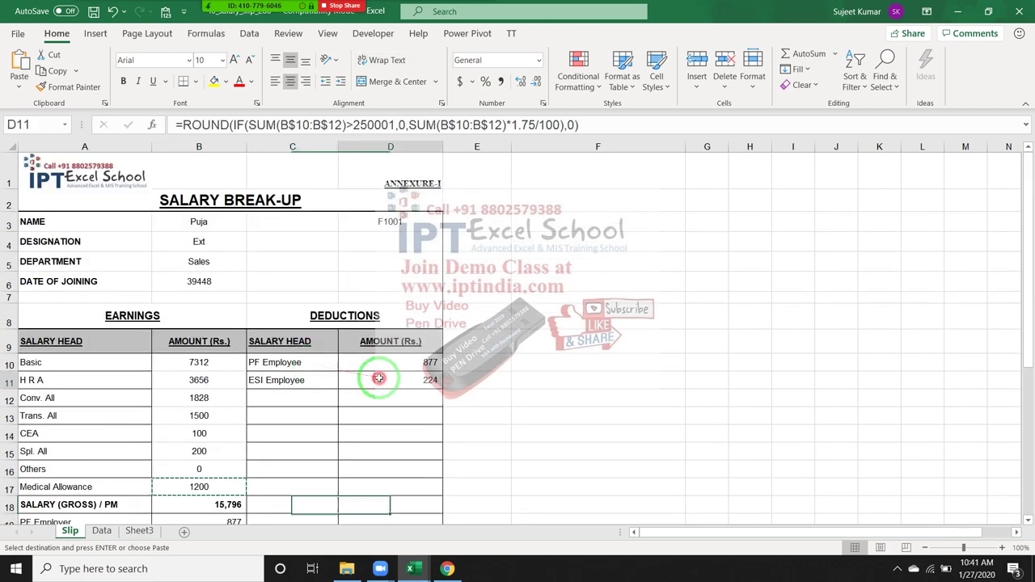
scroll(308, 382, down, 1)
drag(188, 283, 186, 484)
right_click(186, 484)
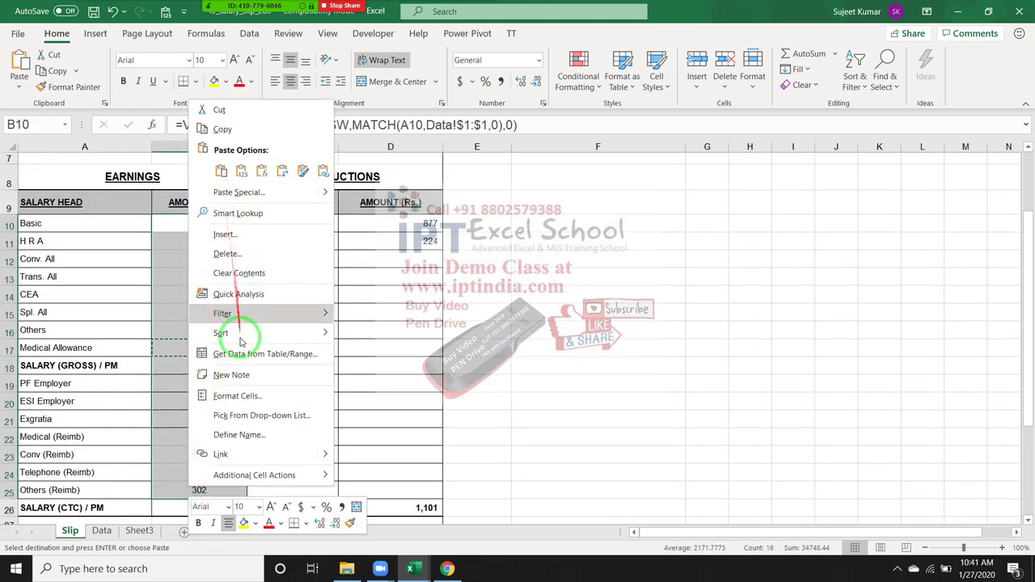
click(237, 396)
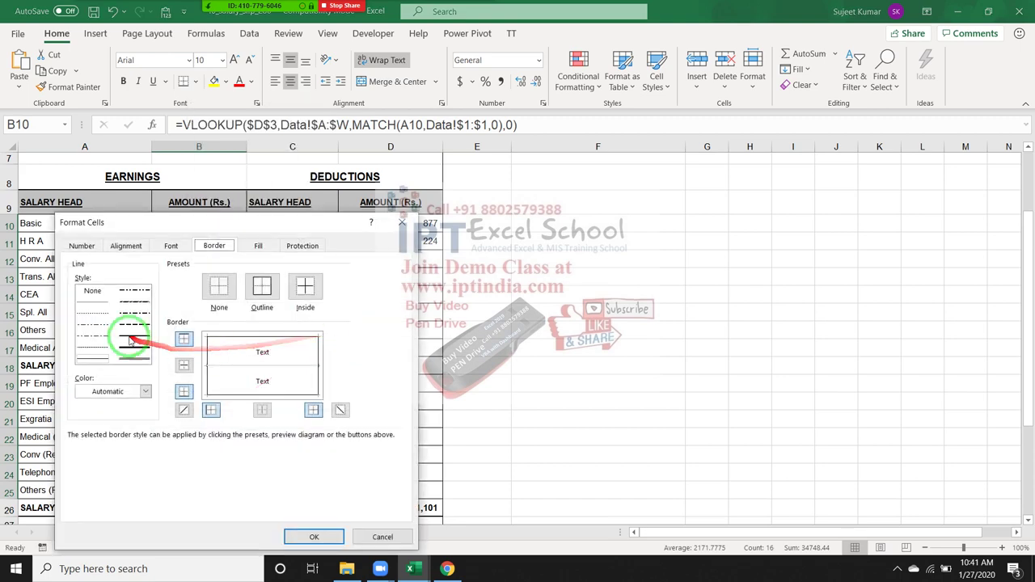
click(232, 358)
click(324, 537)
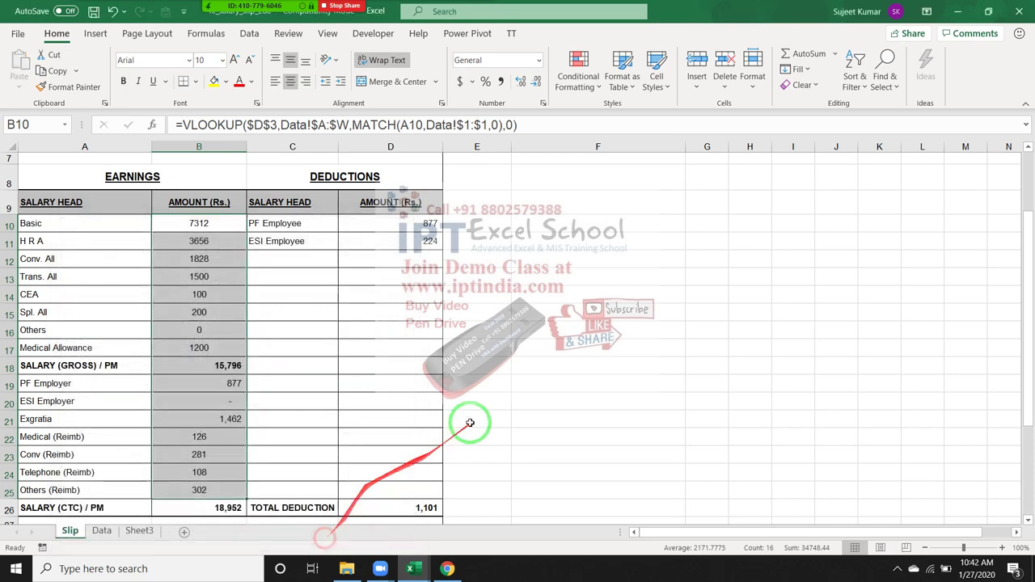
click(470, 423)
scroll(469, 416, down, 2)
scroll(466, 408, down, 3)
scroll(464, 406, up, 2)
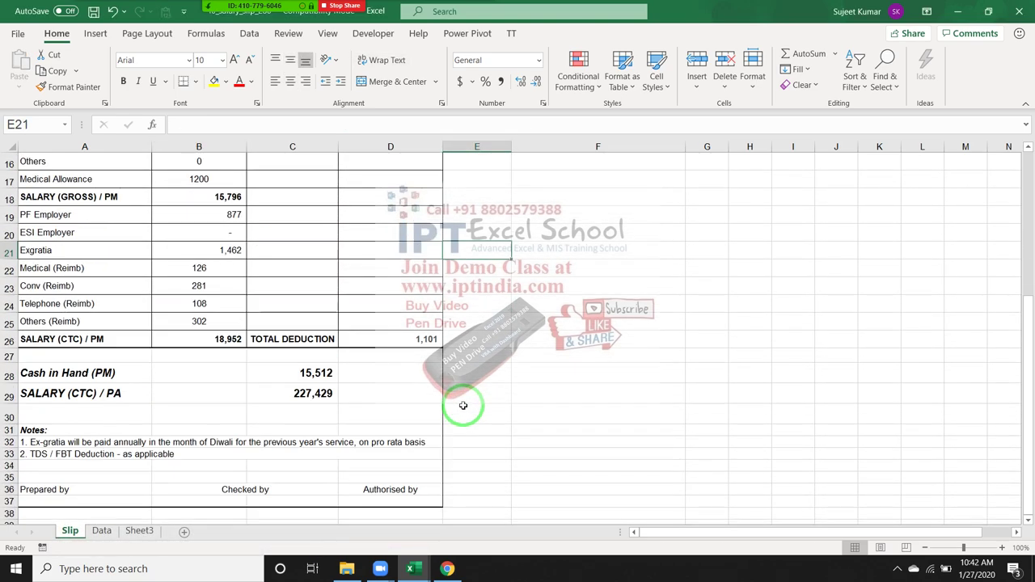
scroll(212, 368, up, 3)
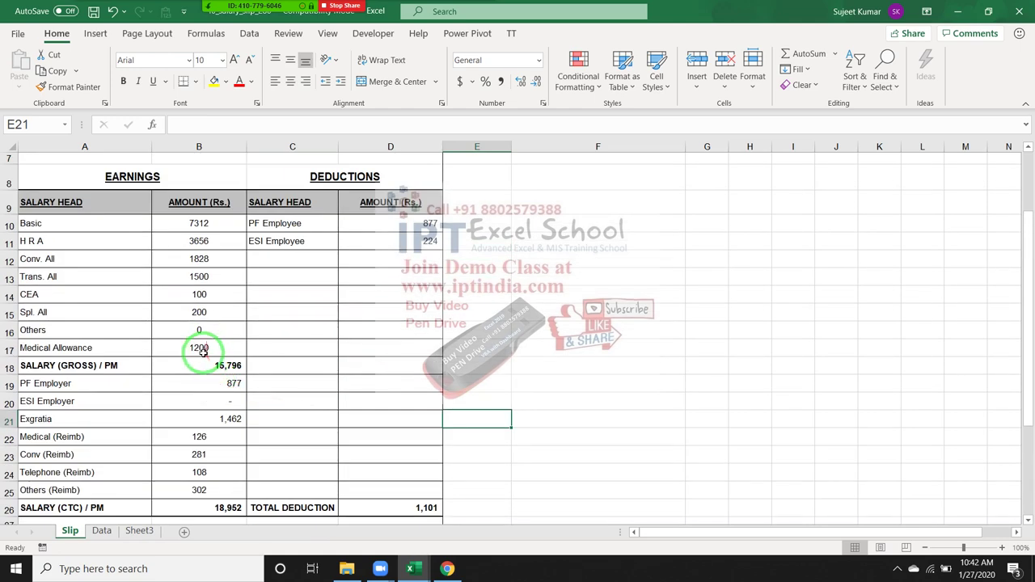
click(202, 361)
click(193, 346)
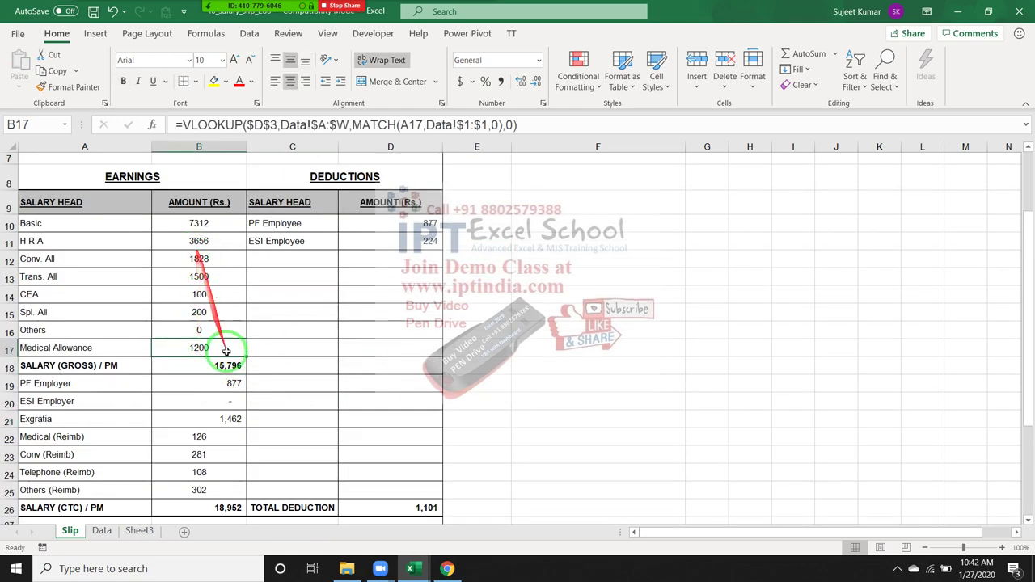
click(224, 386)
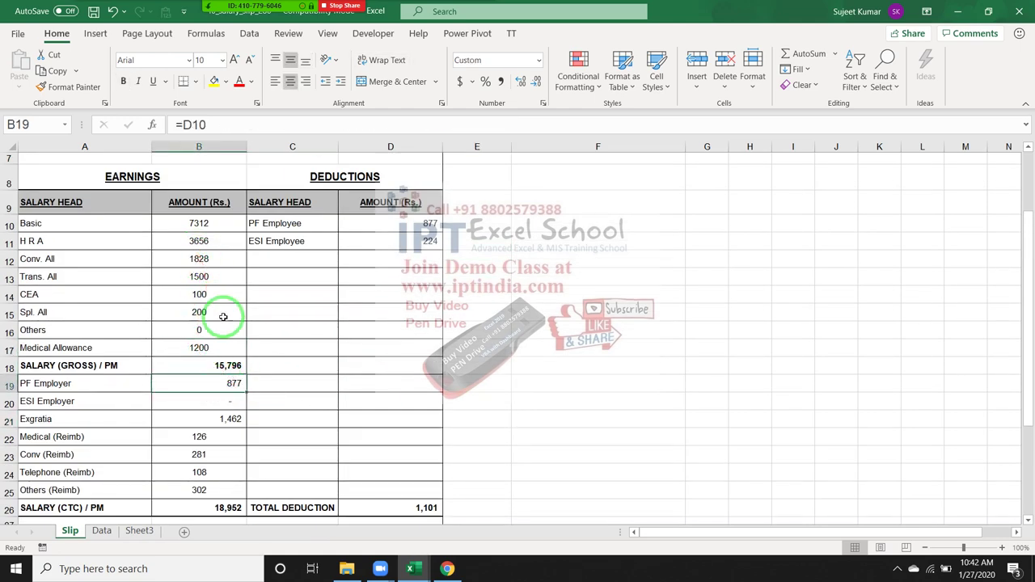
drag(196, 226, 196, 489)
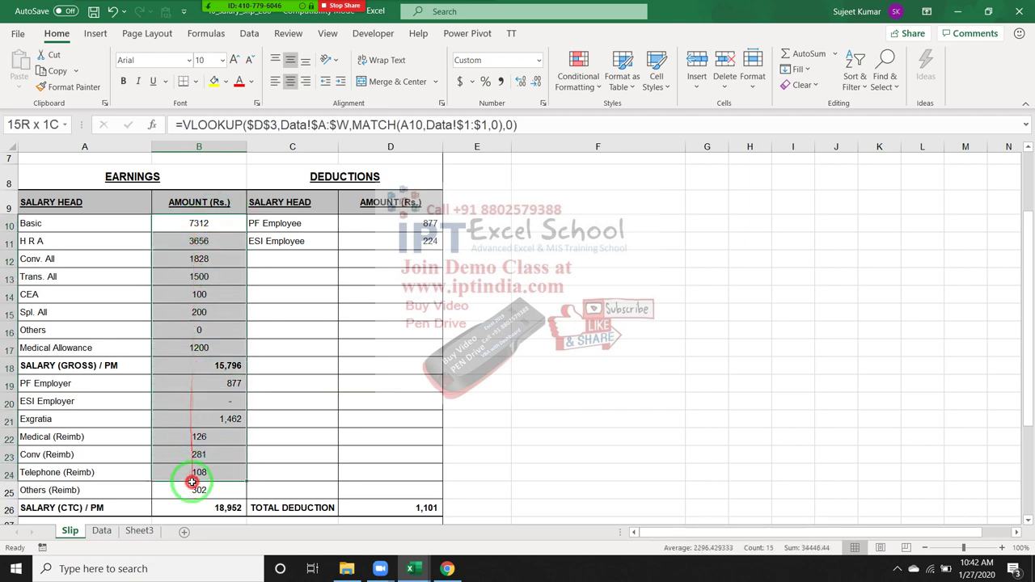
click(308, 83)
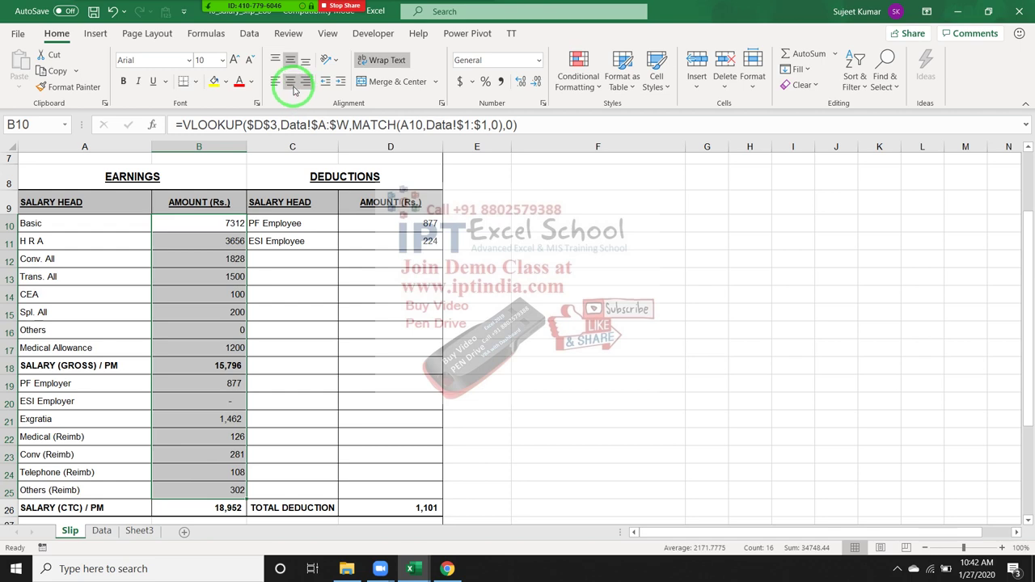
click(295, 293)
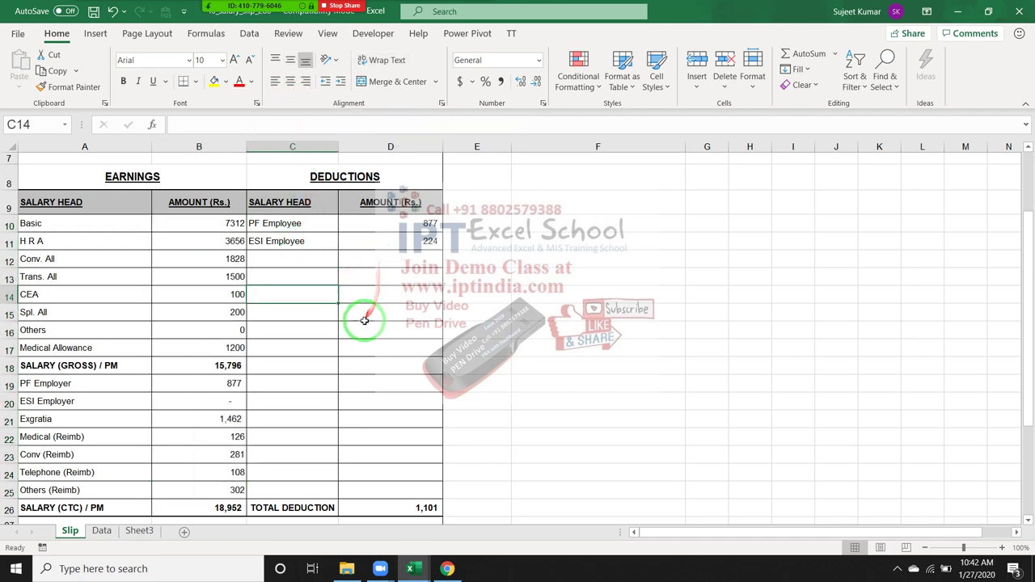
scroll(365, 320, down, 2)
click(402, 393)
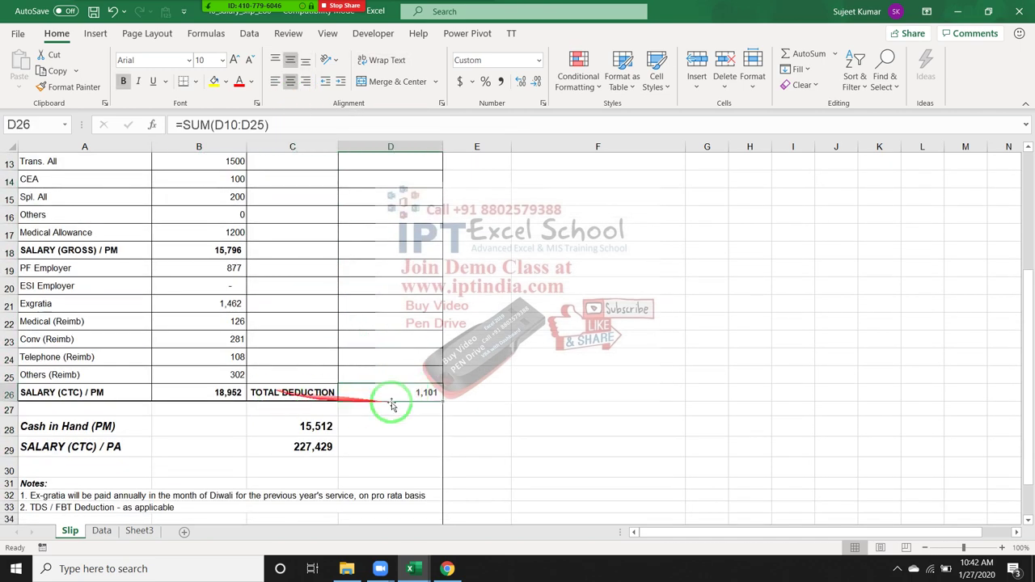
click(217, 392)
scroll(194, 380, down, 1)
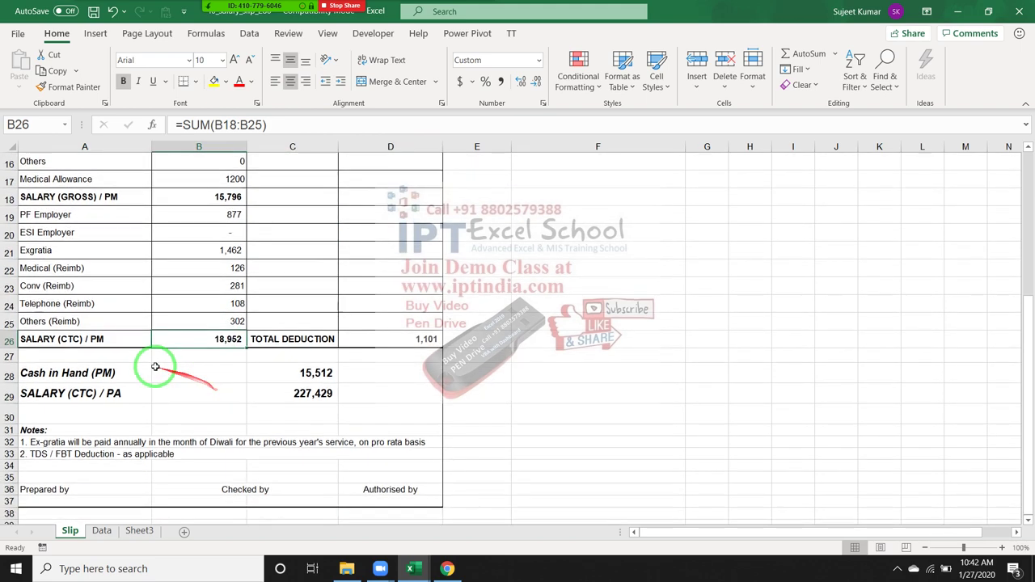
click(81, 369)
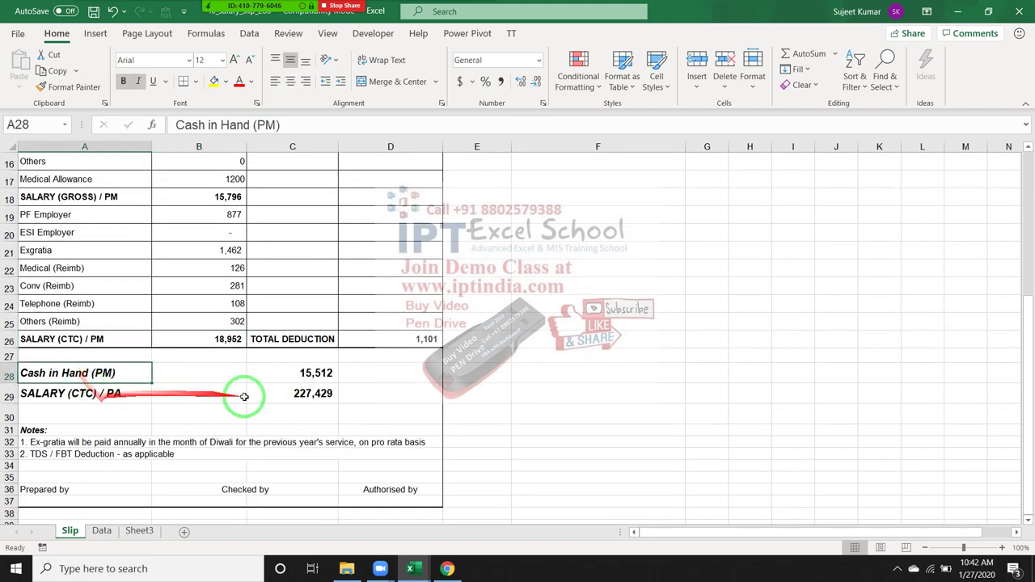
click(322, 372)
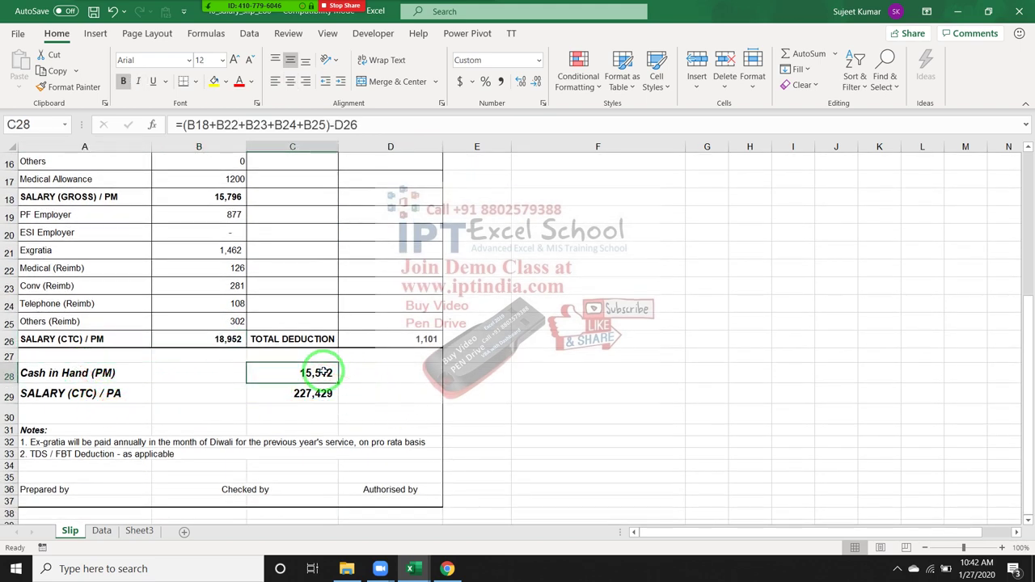
click(235, 397)
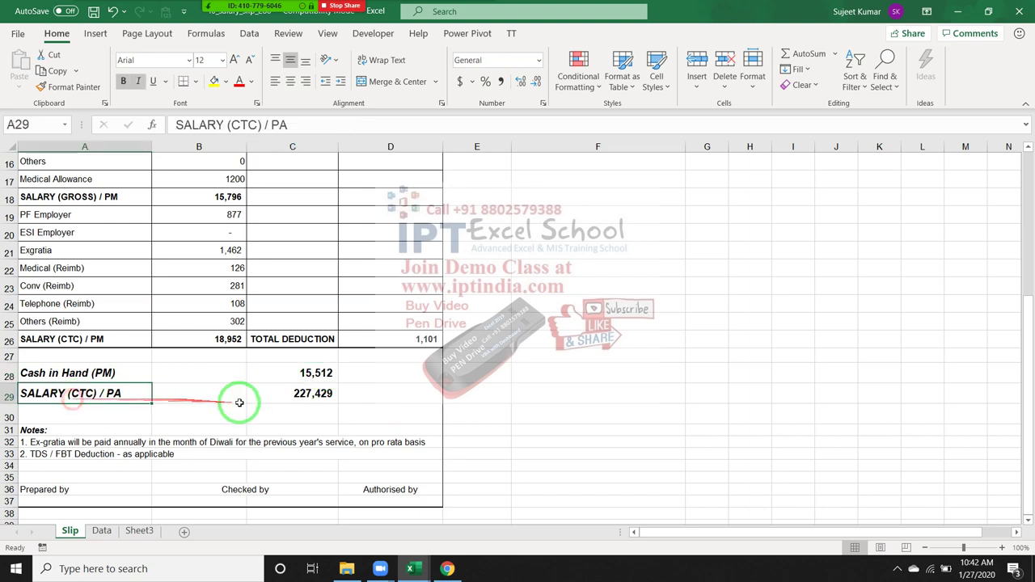
click(287, 396)
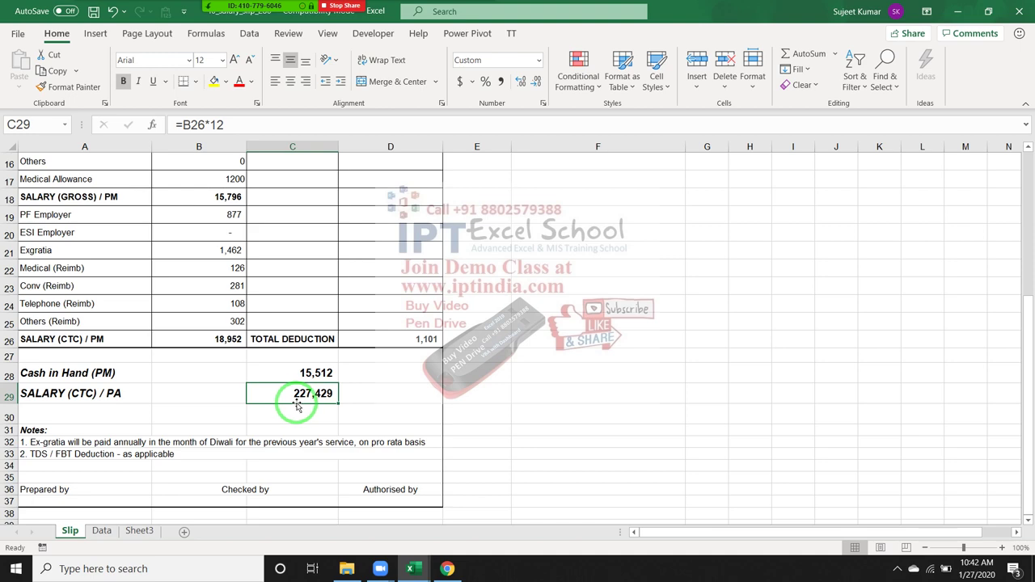
click(294, 374)
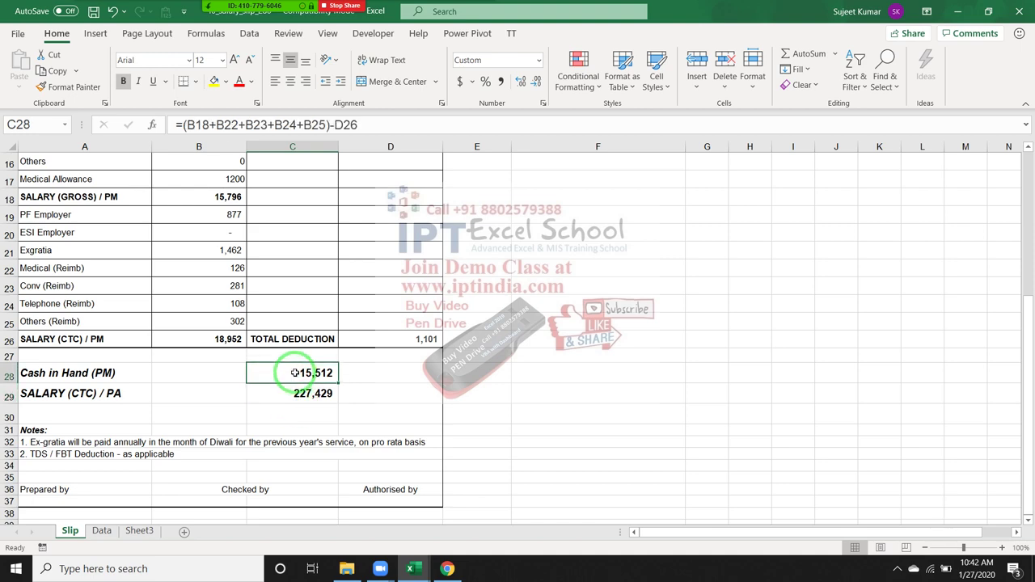
scroll(295, 375, down, 1)
scroll(294, 372, down, 1)
scroll(294, 372, up, 1)
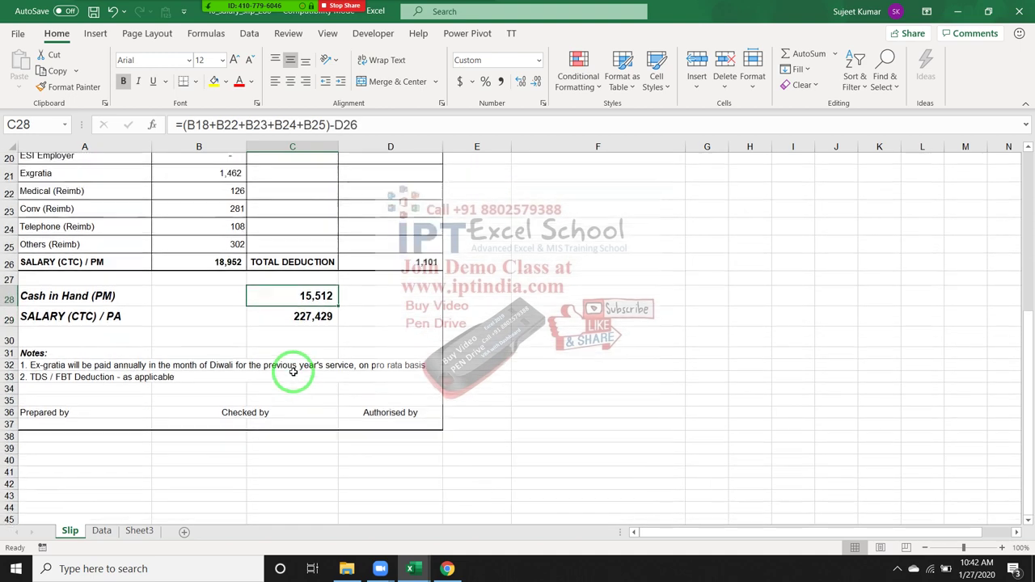
scroll(293, 372, up, 1)
scroll(292, 371, up, 1)
scroll(292, 371, up, 1)
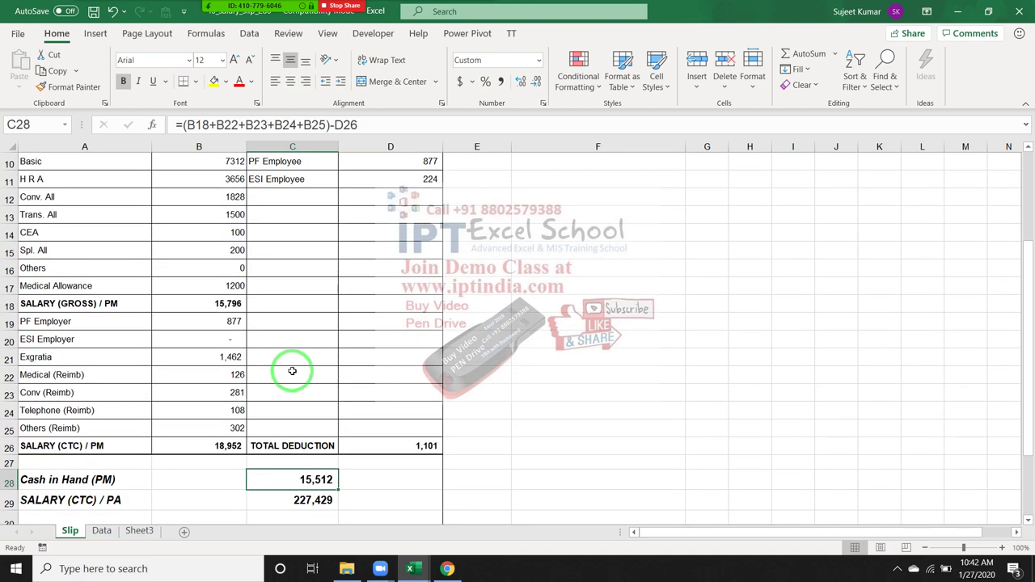
scroll(292, 371, down, 1)
click(298, 444)
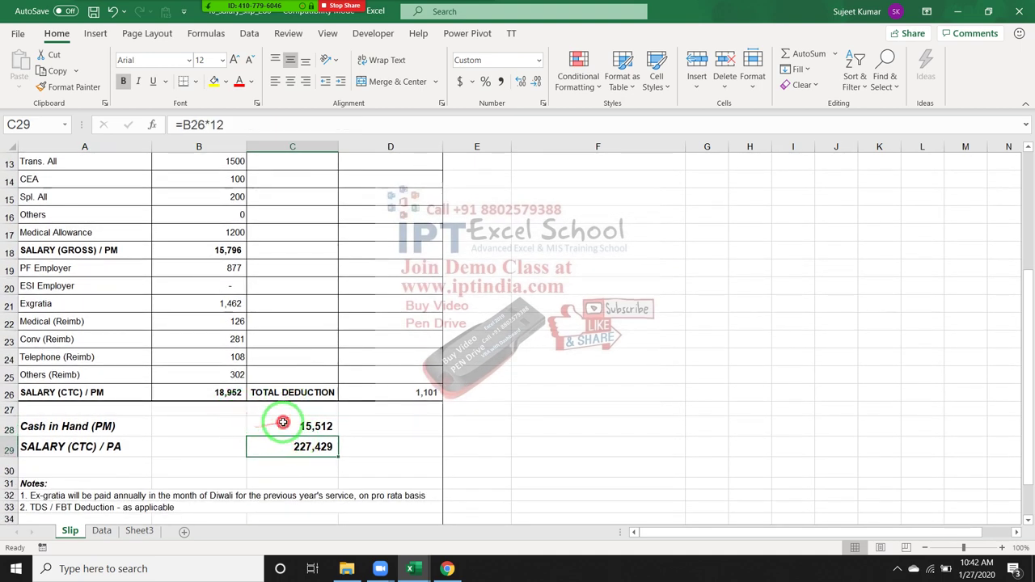
click(283, 423)
double_click(282, 421)
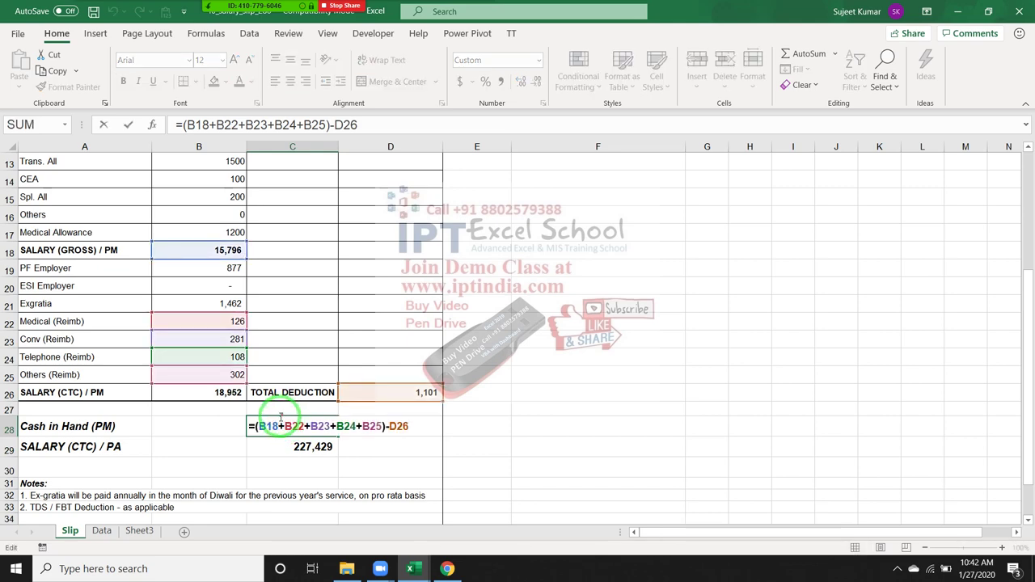
scroll(243, 323, up, 2)
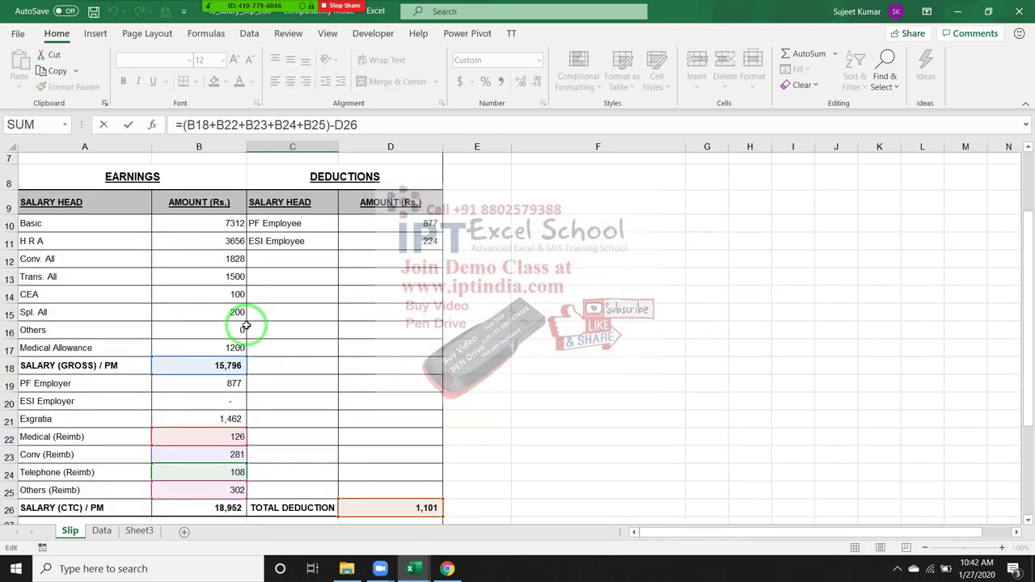
scroll(246, 325, down, 1)
key(Escape)
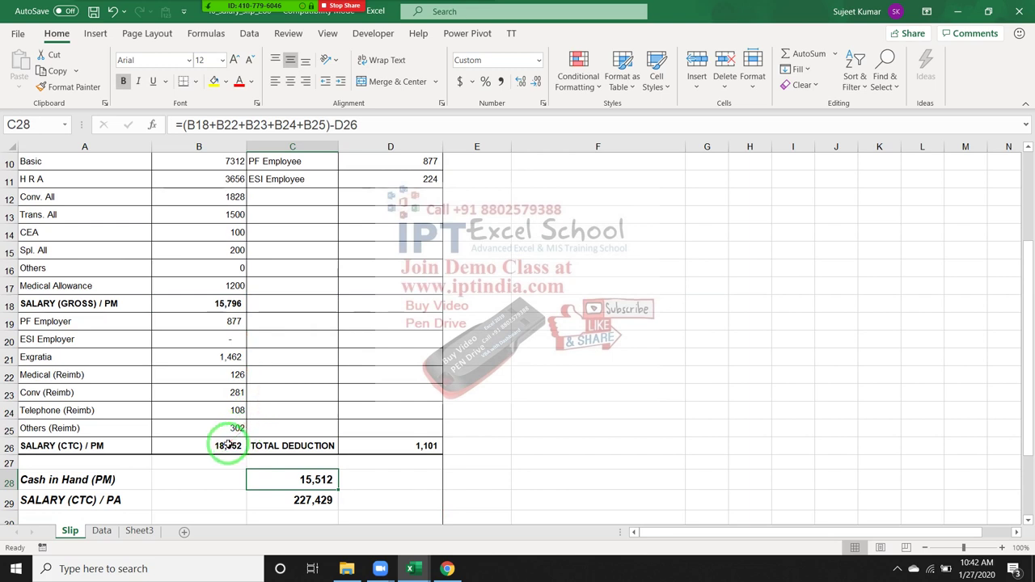
click(228, 445)
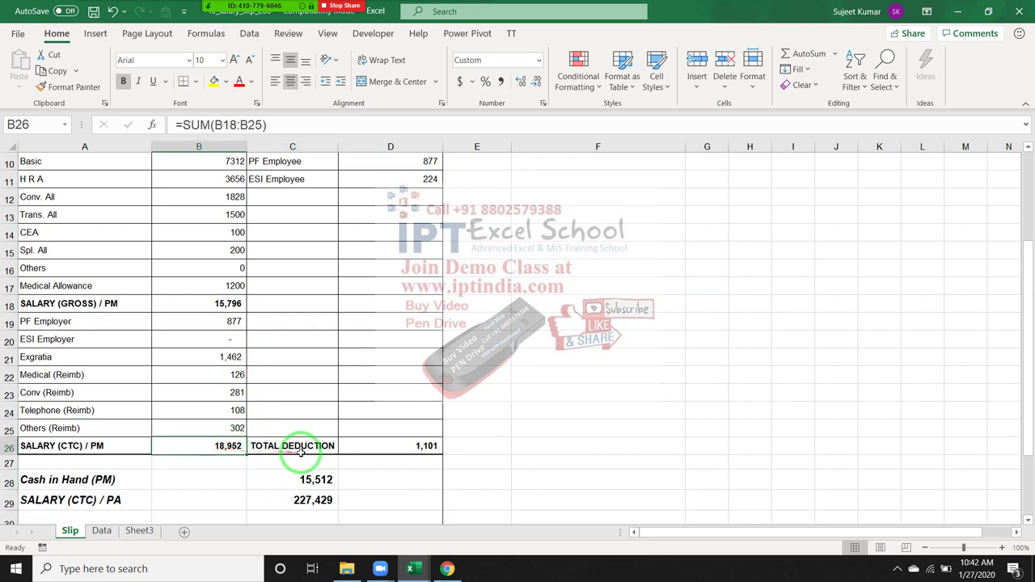
click(409, 444)
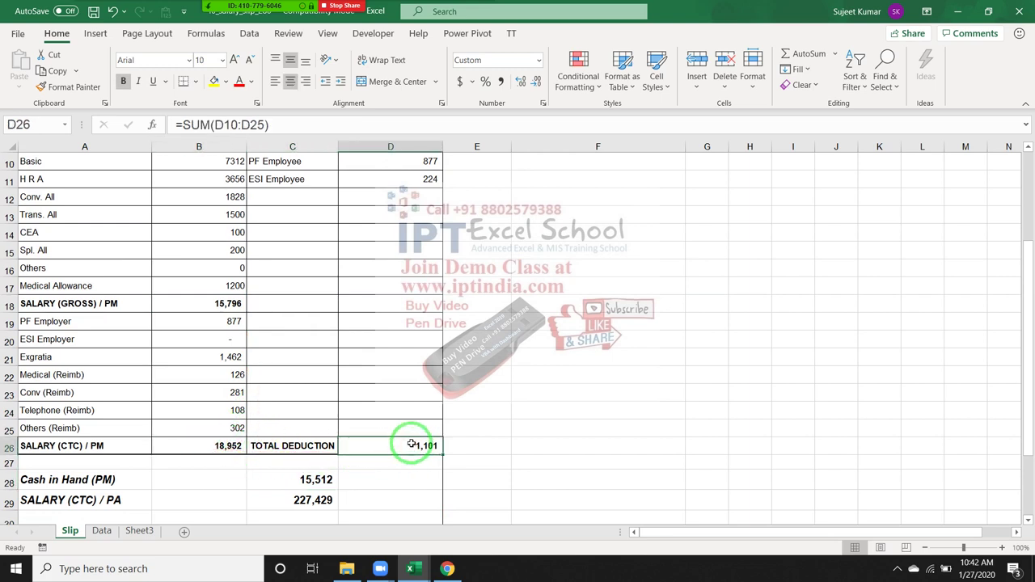
double_click(411, 444)
key(Escape)
scroll(326, 456, down, 1)
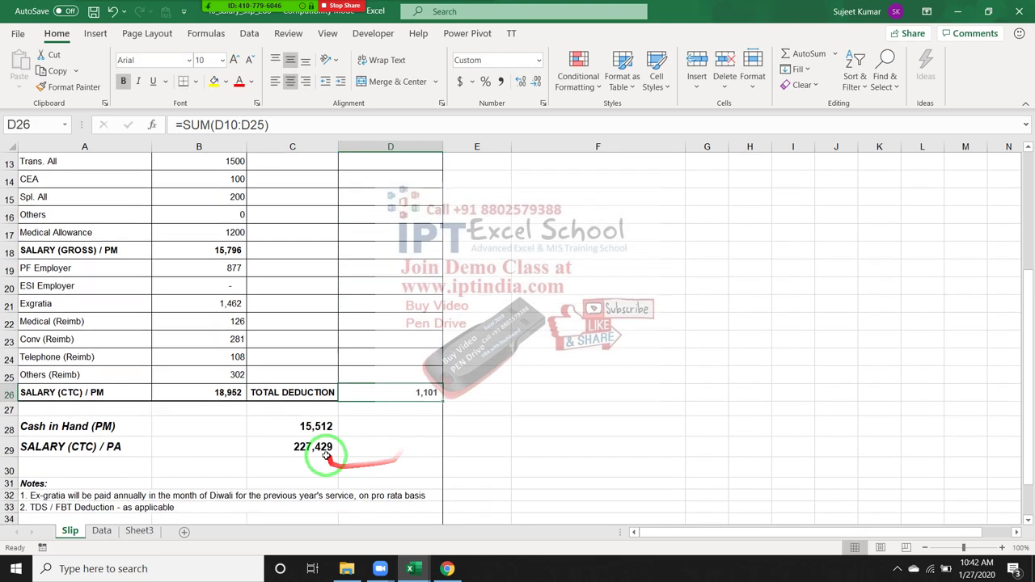
click(326, 453)
double_click(322, 446)
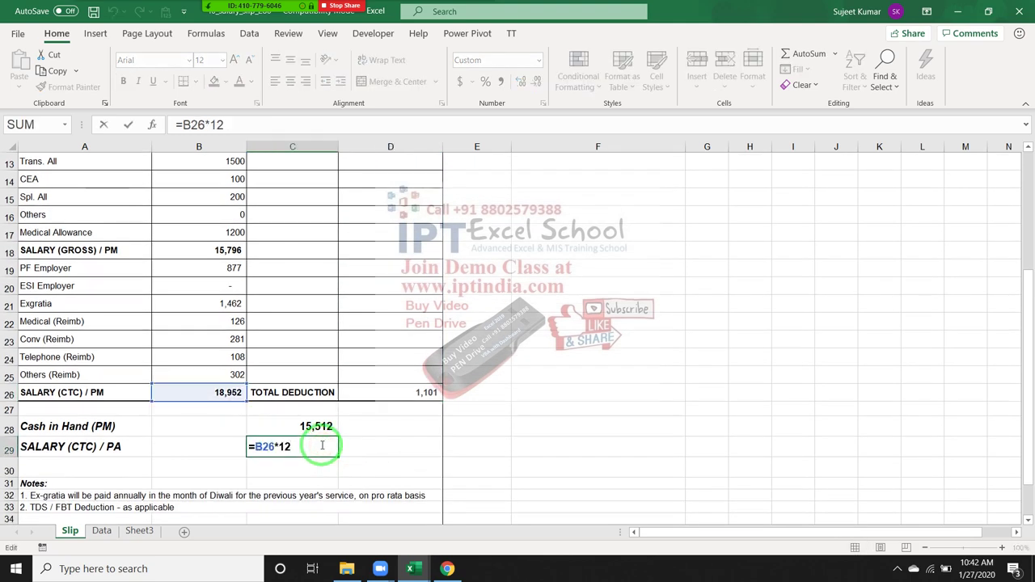
key(ctrl+Return)
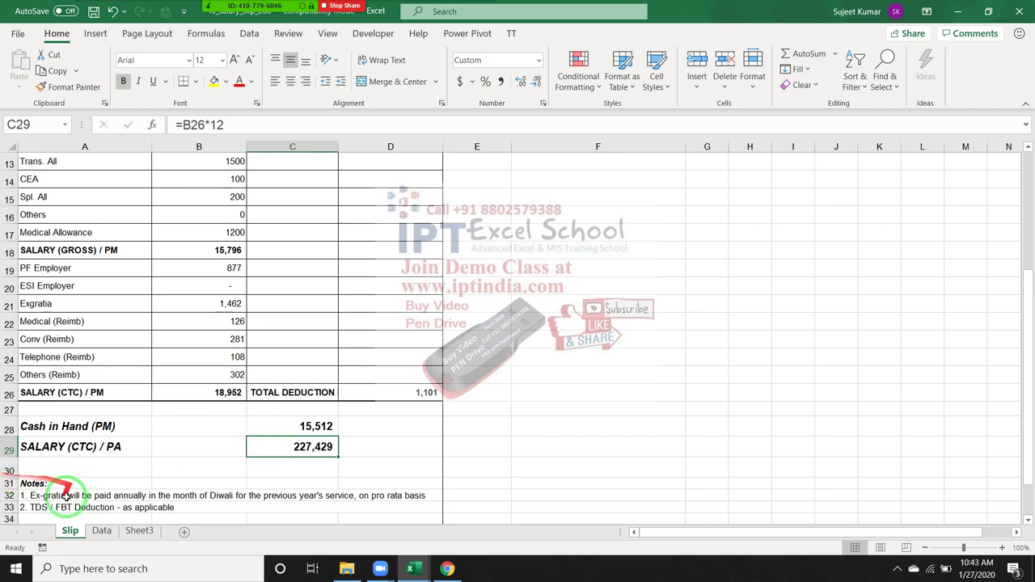
click(85, 446)
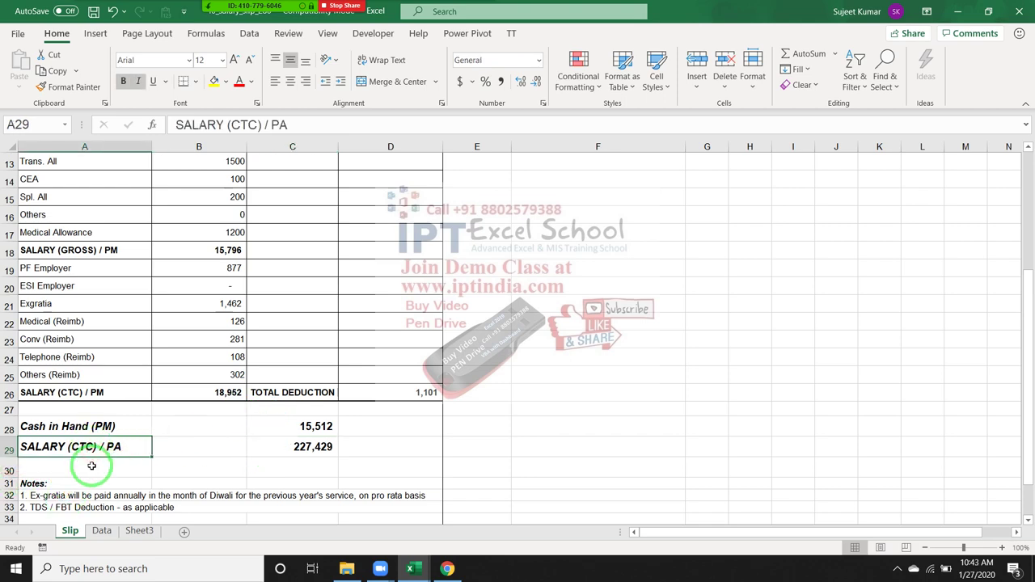
scroll(166, 486, down, 3)
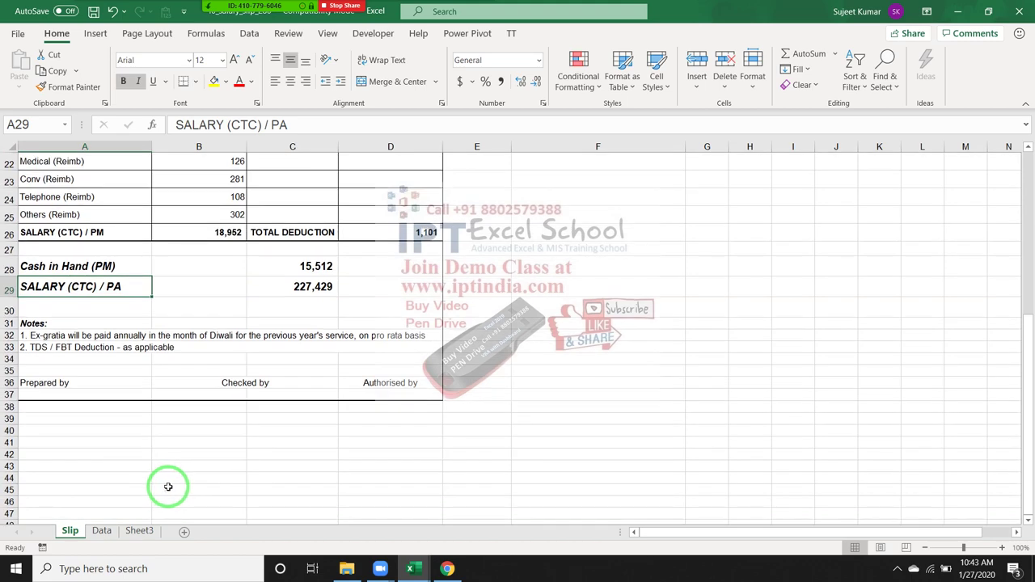
scroll(168, 487, up, 7)
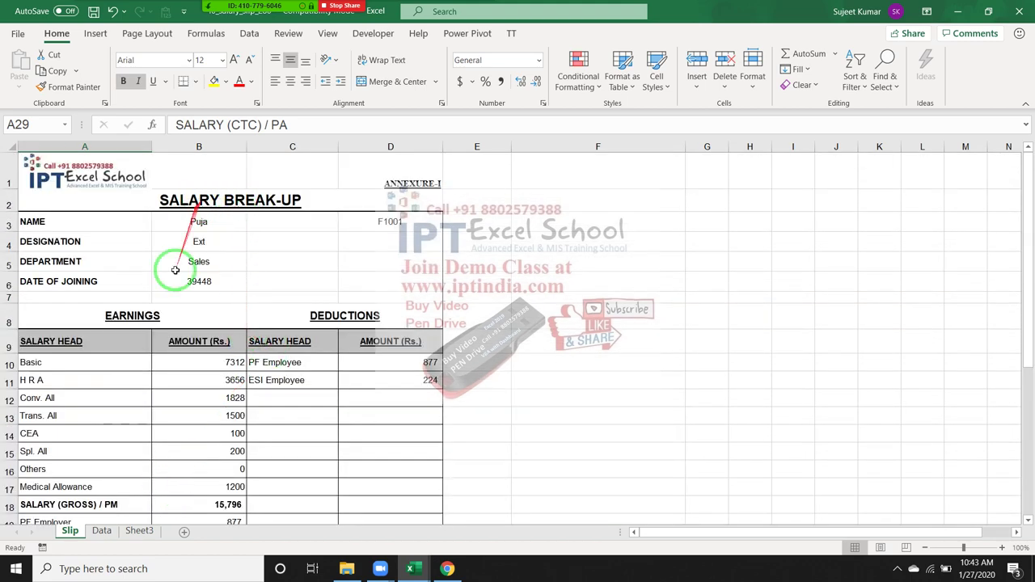
Add a Month column after the last Data header and fill Jan down every employee row.
click(101, 531)
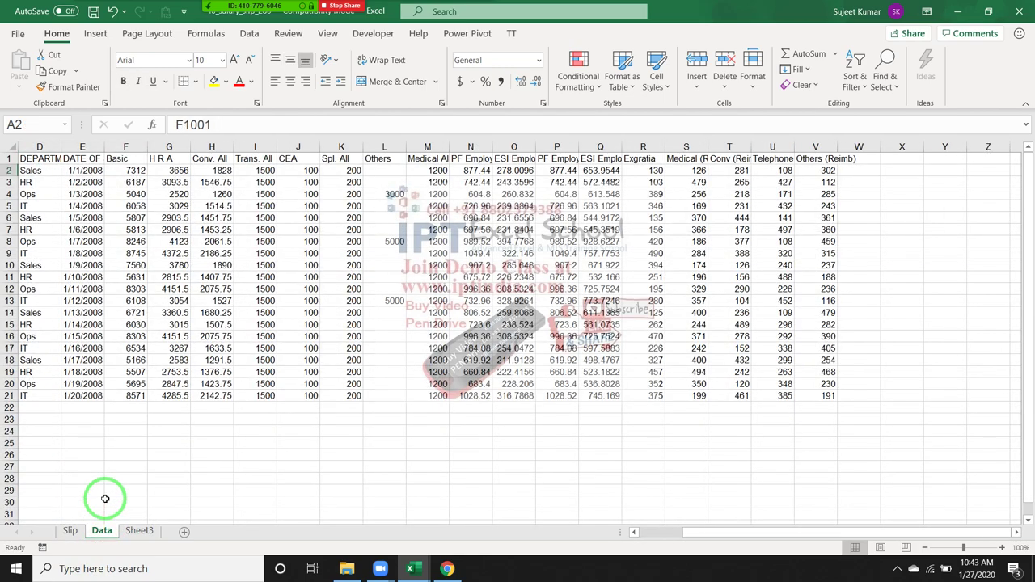
key(ctrl+Up)
key(ctrl+Right)
key(Right)
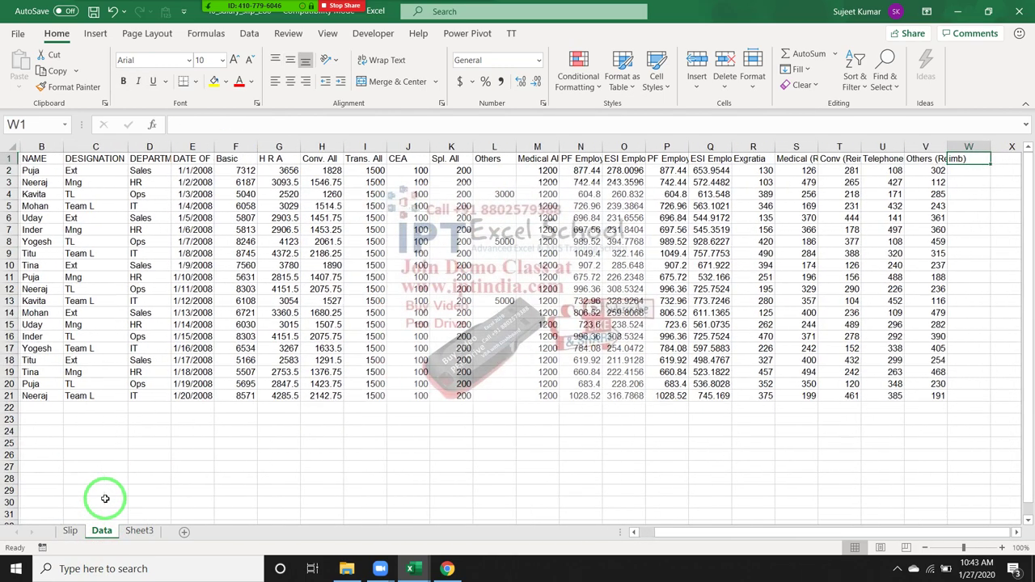
text(mONTH)
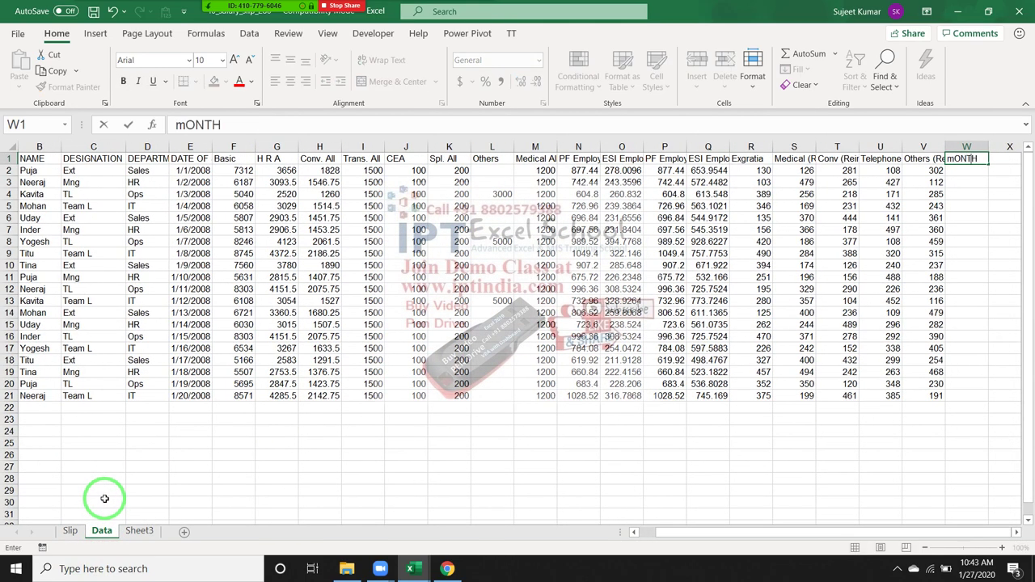
key(Return)
key(Up)
key(Down)
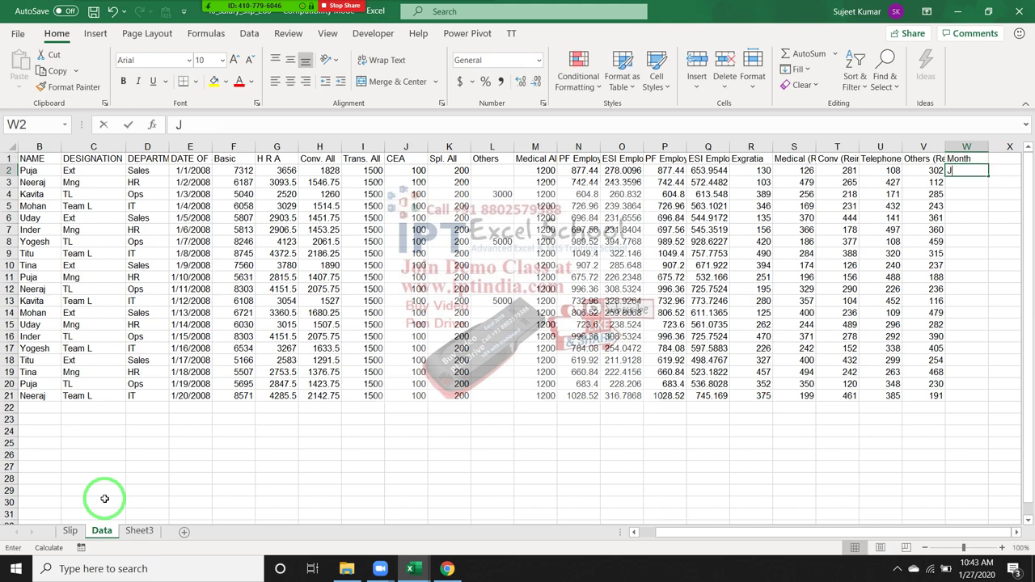
text(AN)
key(Return)
key(Up)
drag(989, 176, 989, 175)
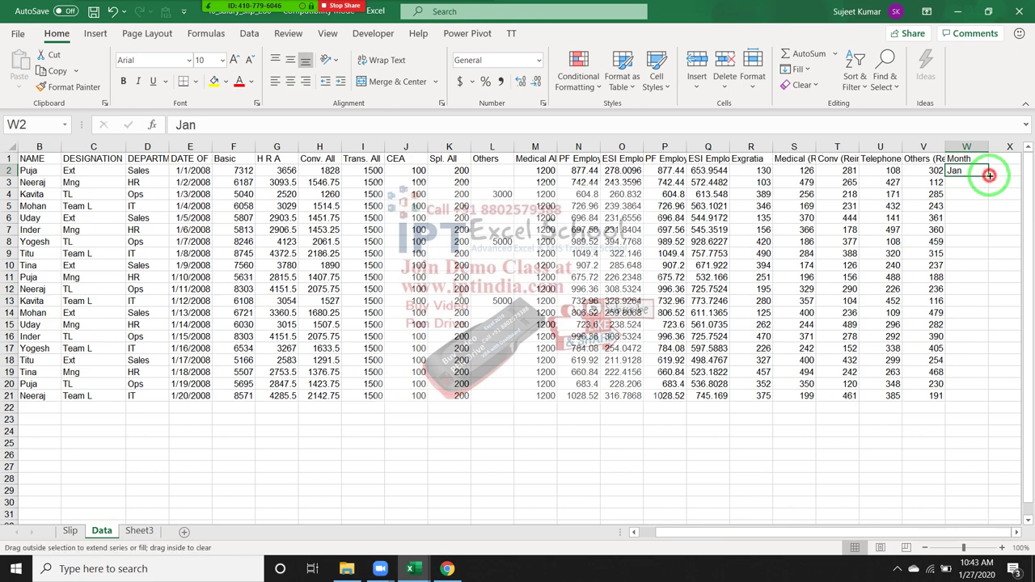
double_click(990, 175)
click(1003, 157)
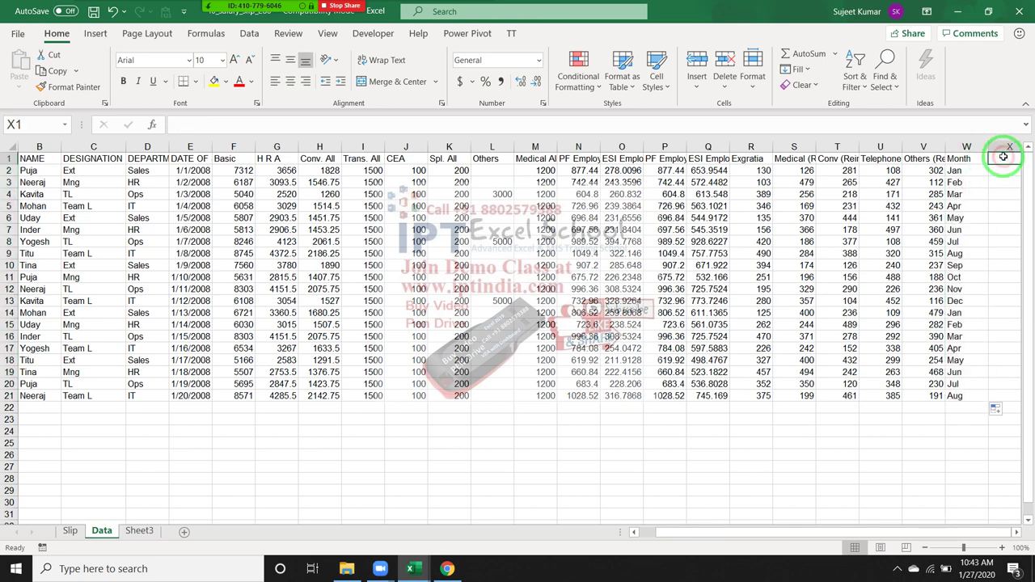
Enter Salary_Date as the column header.
key(Left)
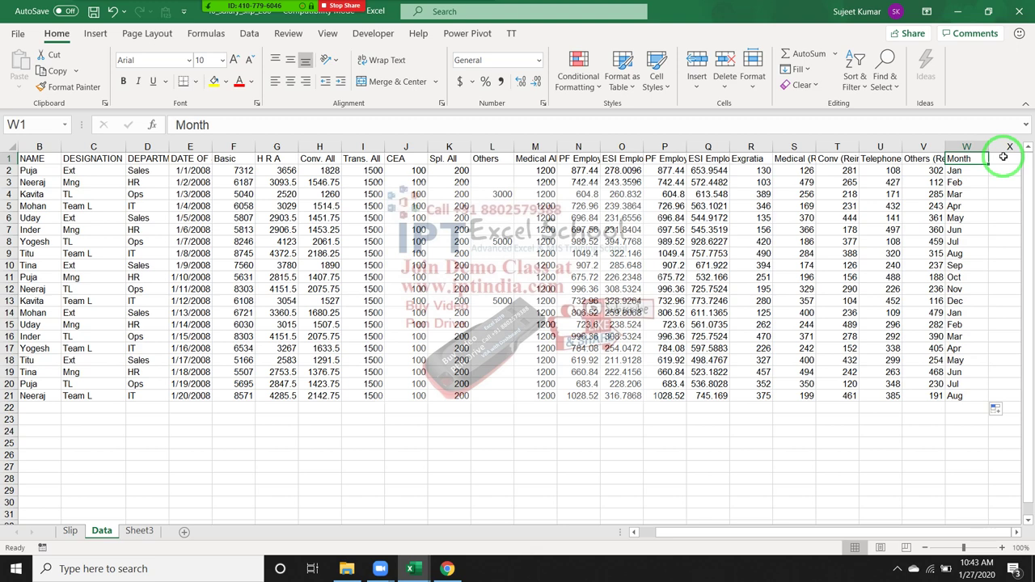
text(Dec)
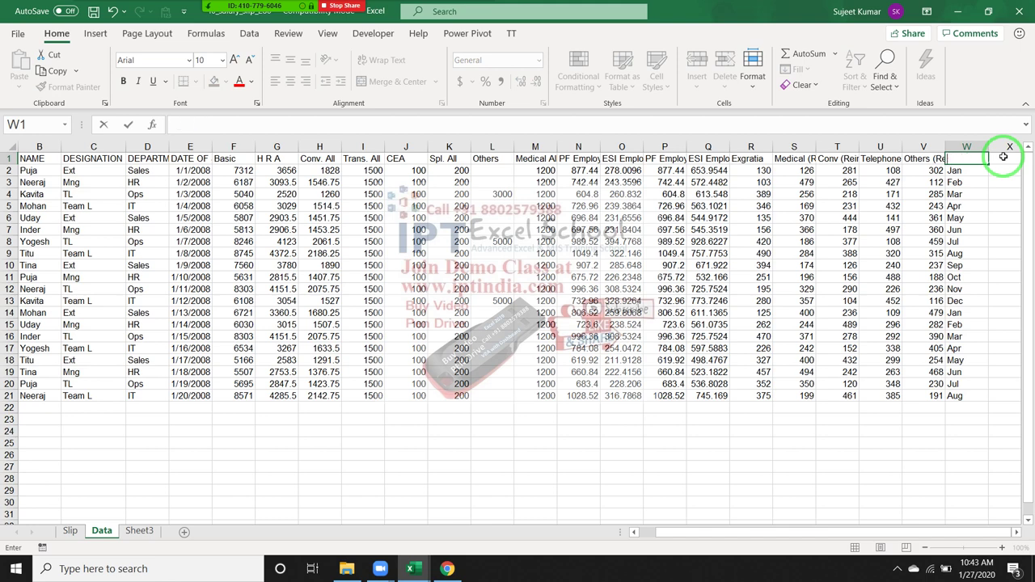
text(Sep)
text(e)
key(Return)
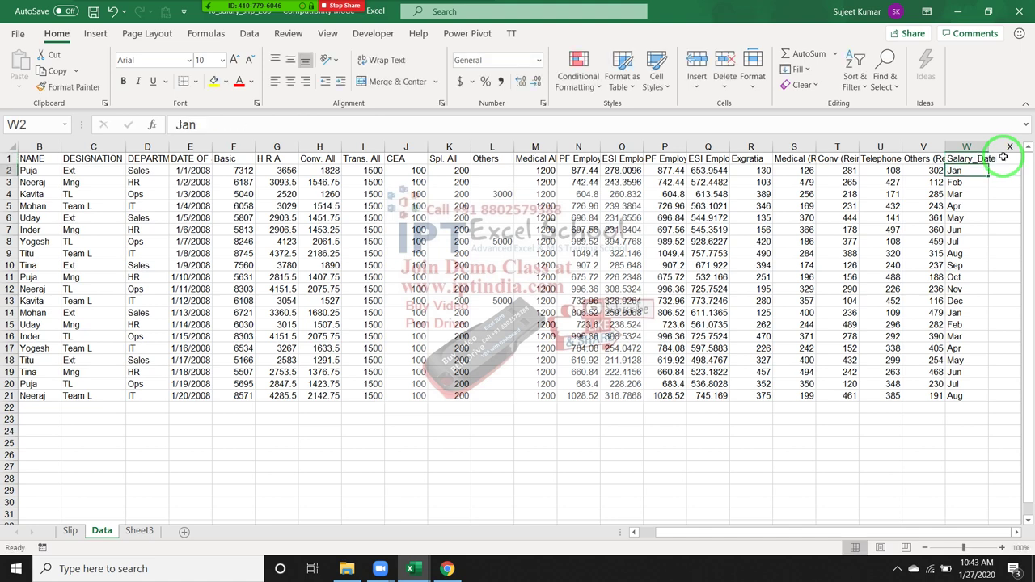
Enter 7-Jan as the first salary date and fill consecutive dates down to 26-Jan.
text(1/47)
key(Escape)
text(7/1)
key(Return)
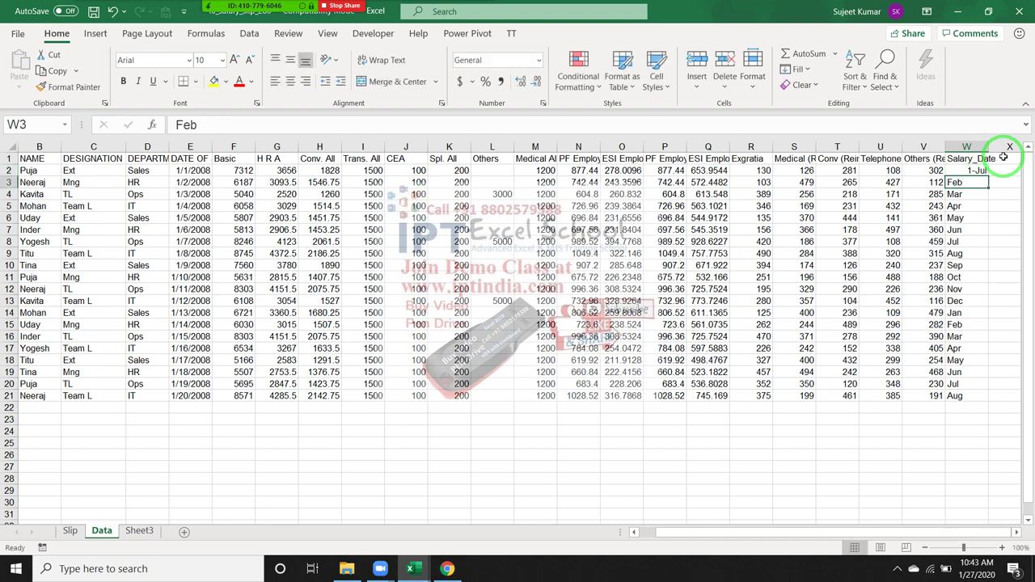
key(Up)
text(1/7)
key(Return)
key(Up)
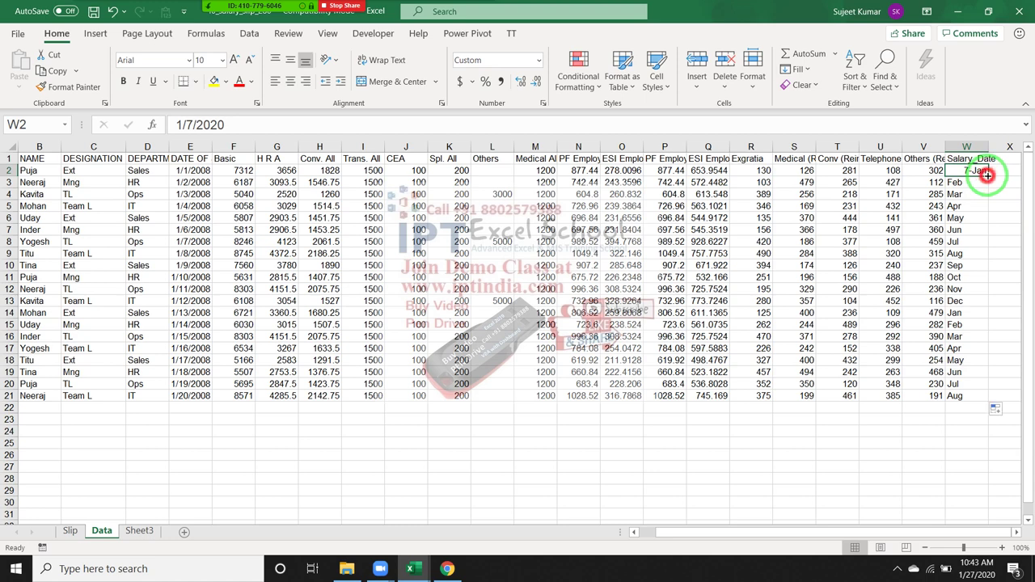
double_click(989, 176)
click(969, 253)
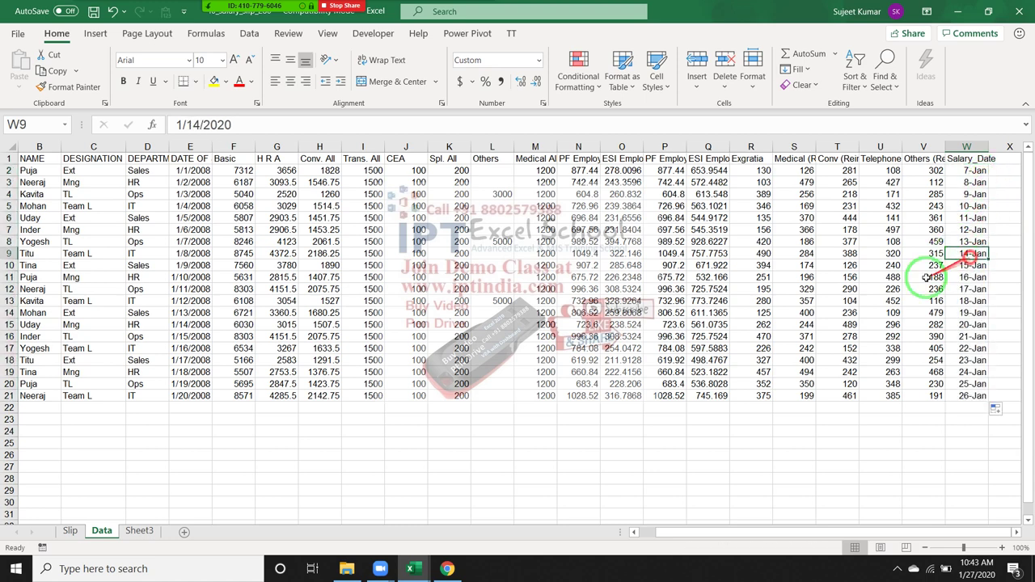
click(144, 530)
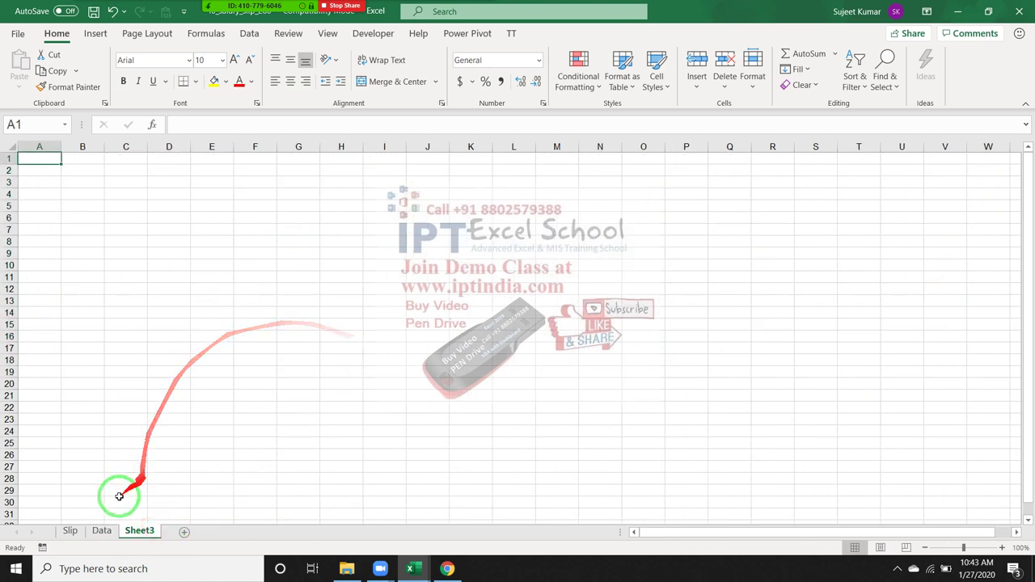
On the Slip sheet, turn the A2 title into a formula starting ="SALARY BREAK-UP "&VLOOKUP(.
click(70, 531)
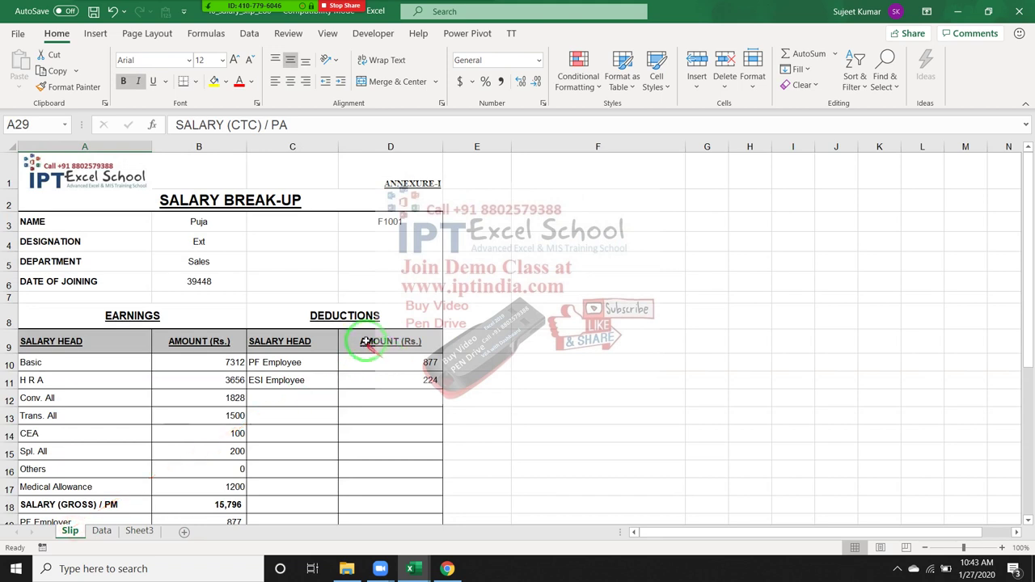
click(214, 202)
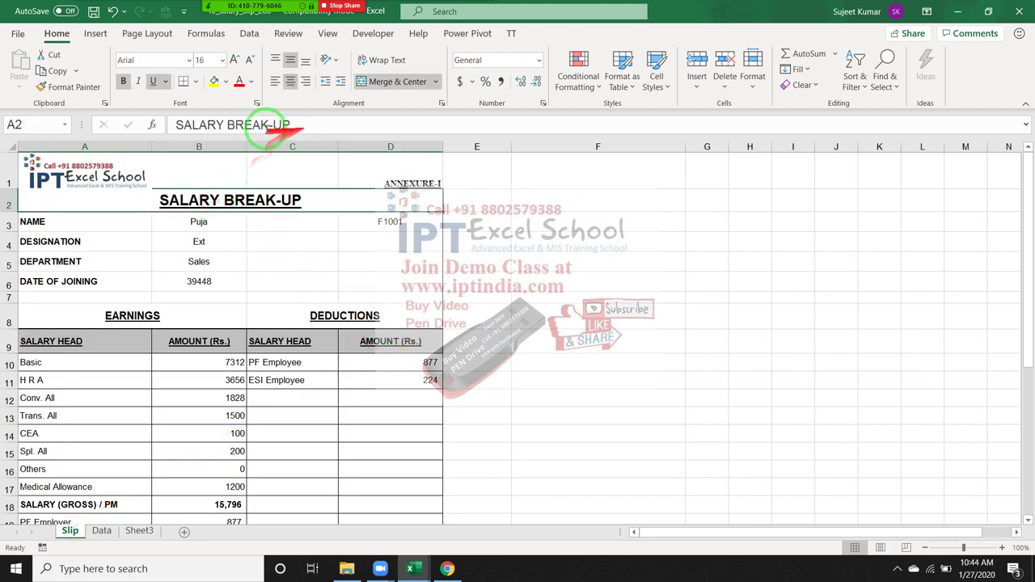
click(178, 123)
text(=)
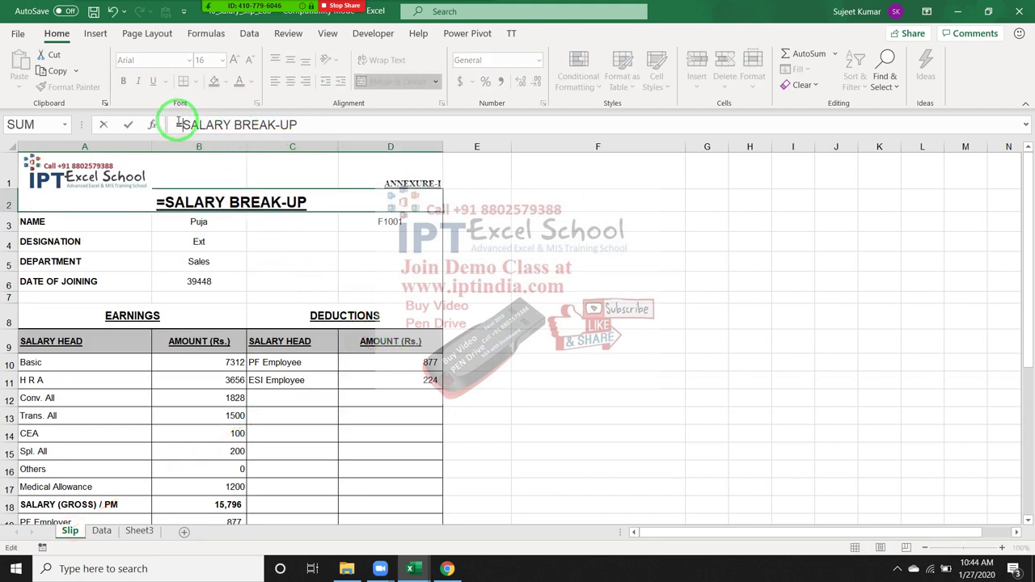
text(")
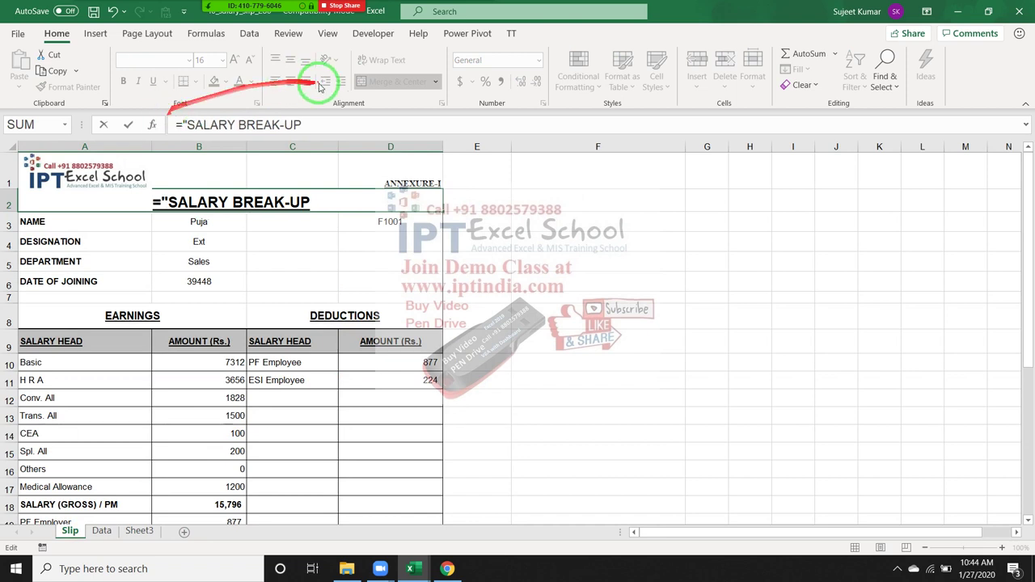
click(313, 118)
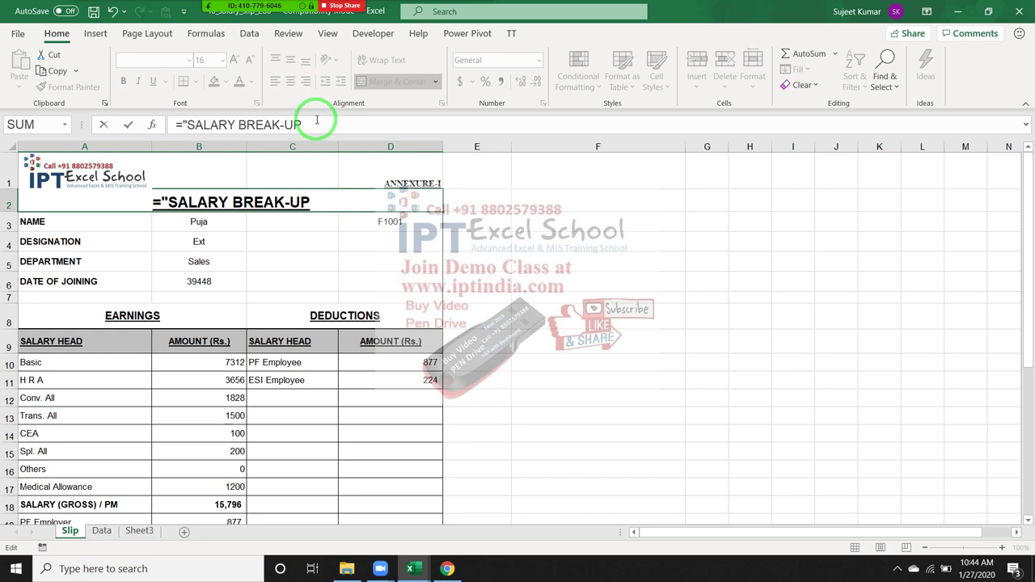
text( "&)
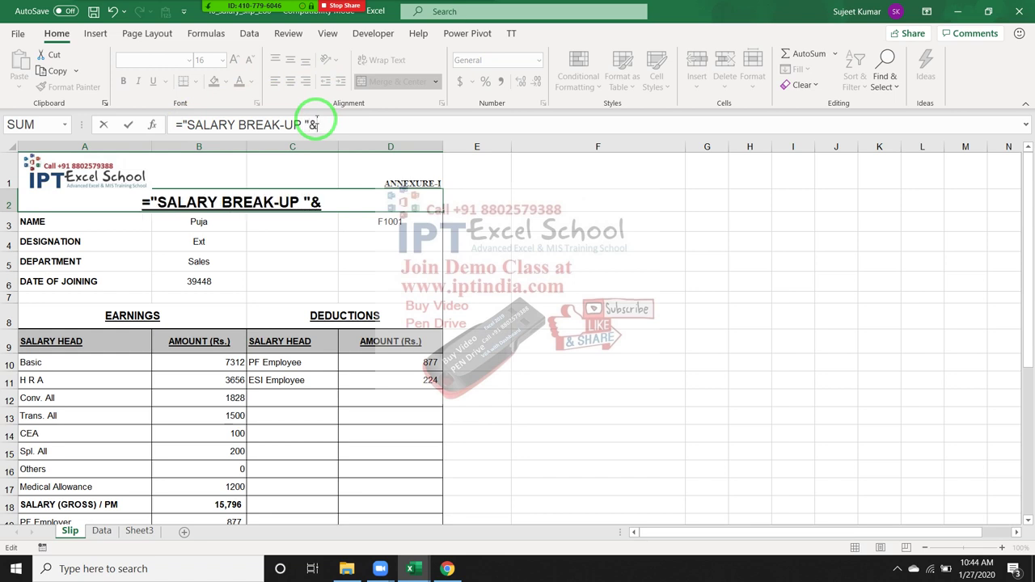
text(vl)
key(Tab)
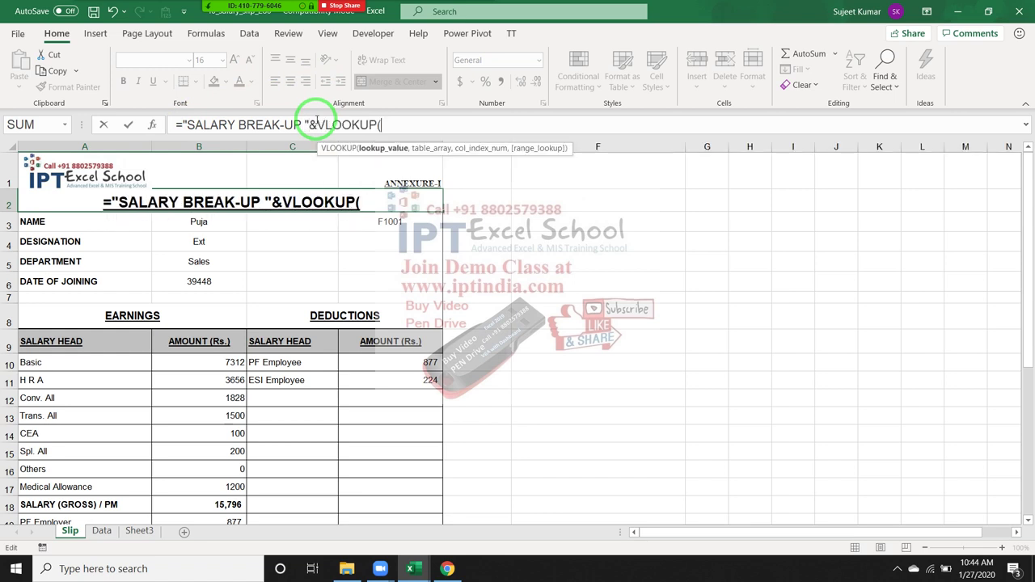
Complete the VLOOKUP with lookup value D3, range Data!B:W, column 22 and exact match 0, and enter it.
click(396, 221)
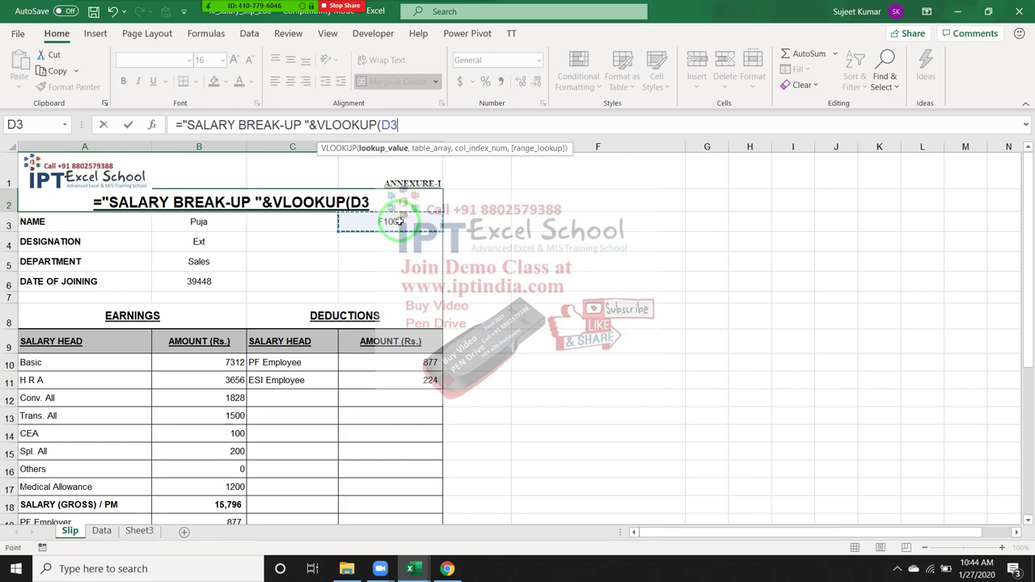
text(,)
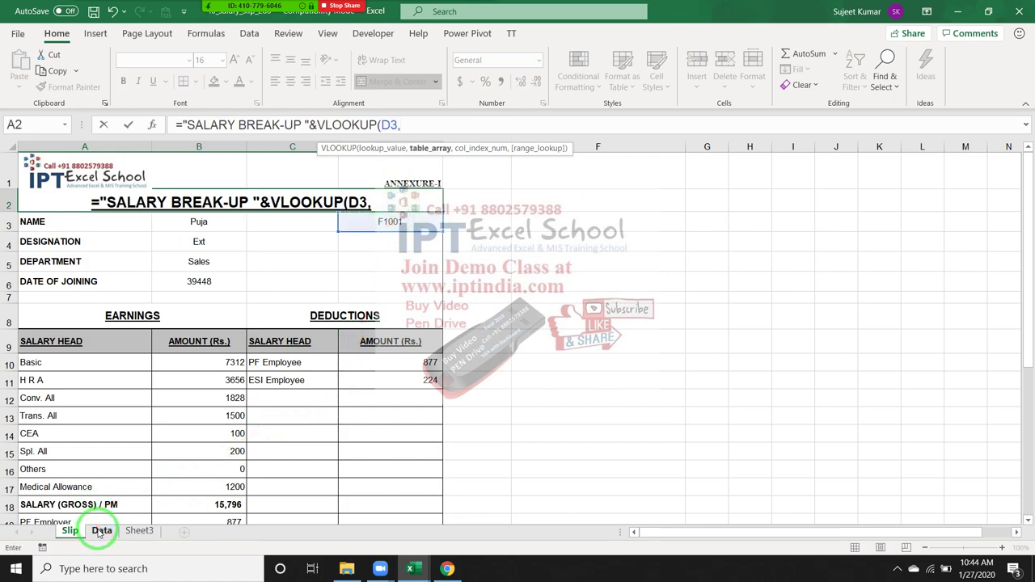
click(100, 532)
mouse_move(36, 146)
mouse_down()
mouse_move(899, 234)
mouse_move(557, 226)
mouse_up()
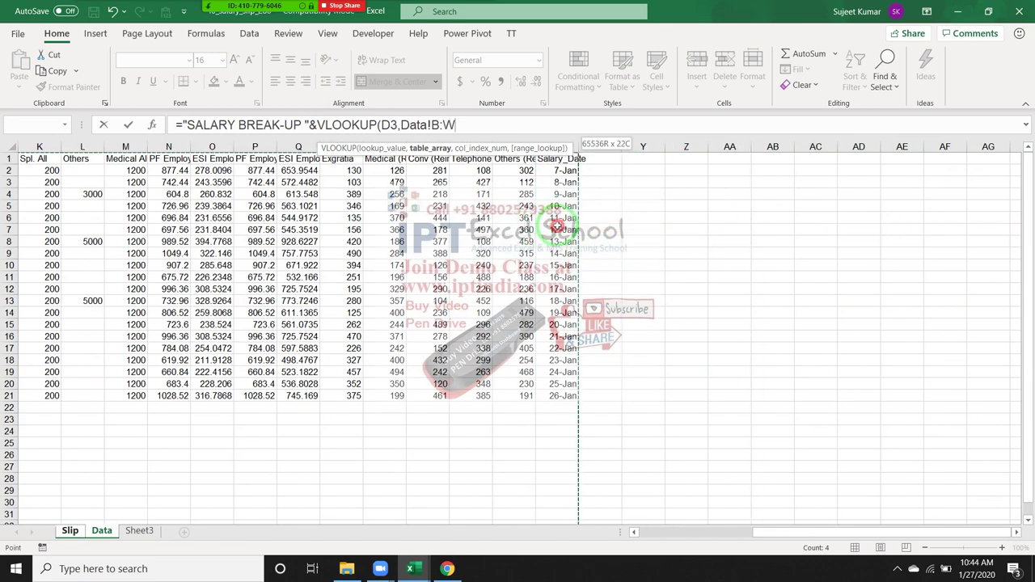
text(,2)
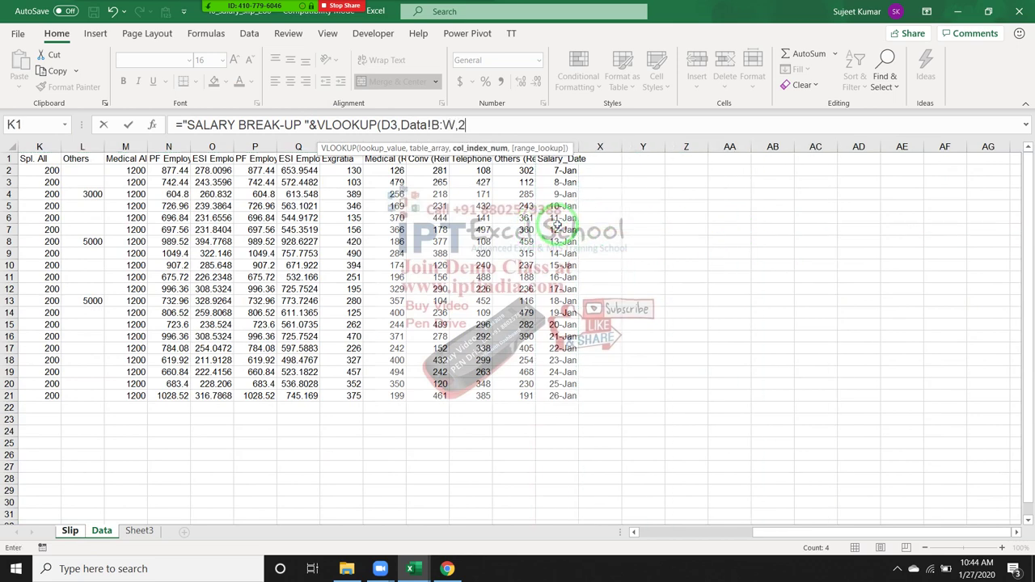
text(2,0))
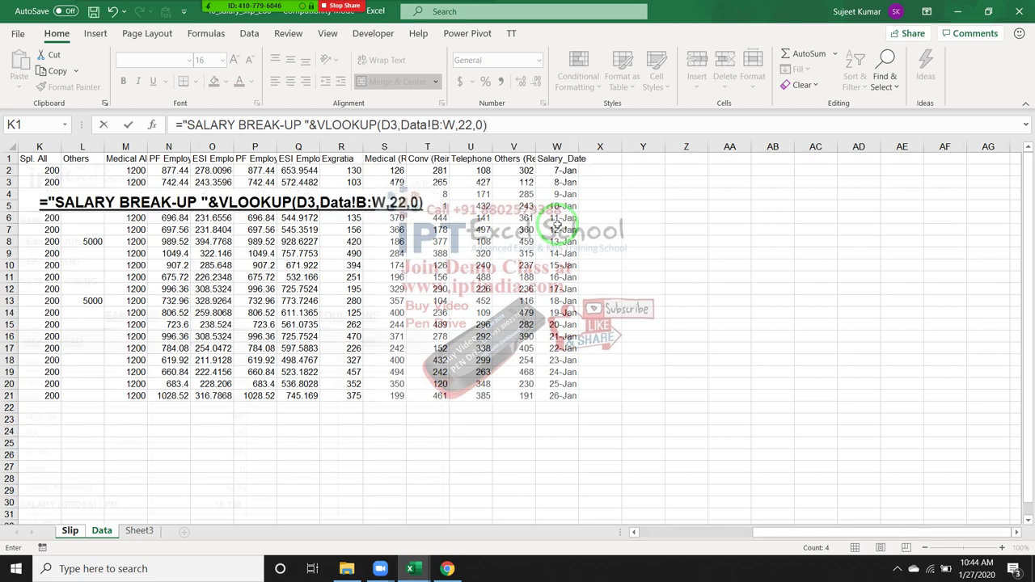
key(Return)
key(Up)
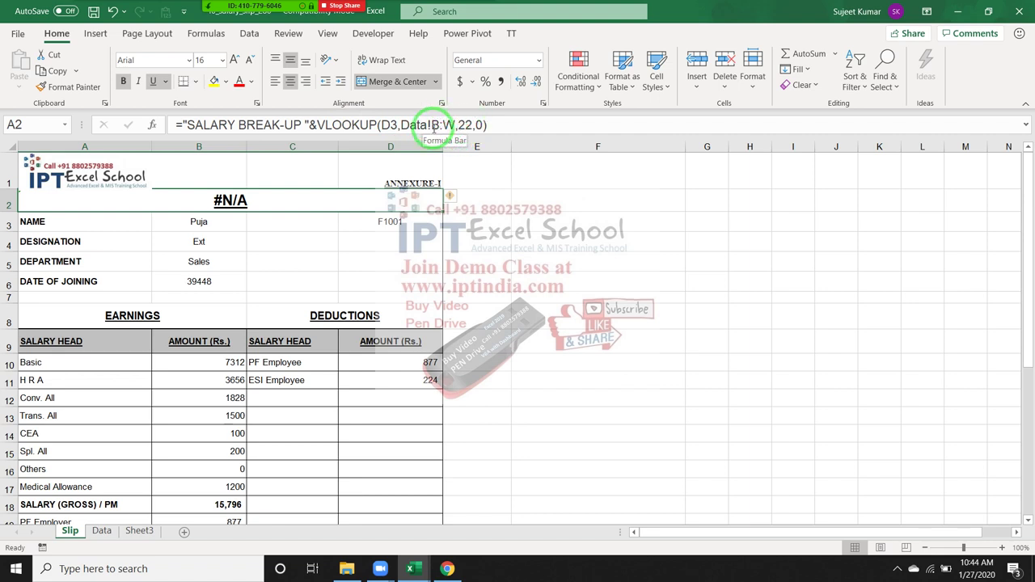
Change the lookup range in the A2 formula from Data!B:W to Data!A:W.
click(441, 126)
key(BackSpace)
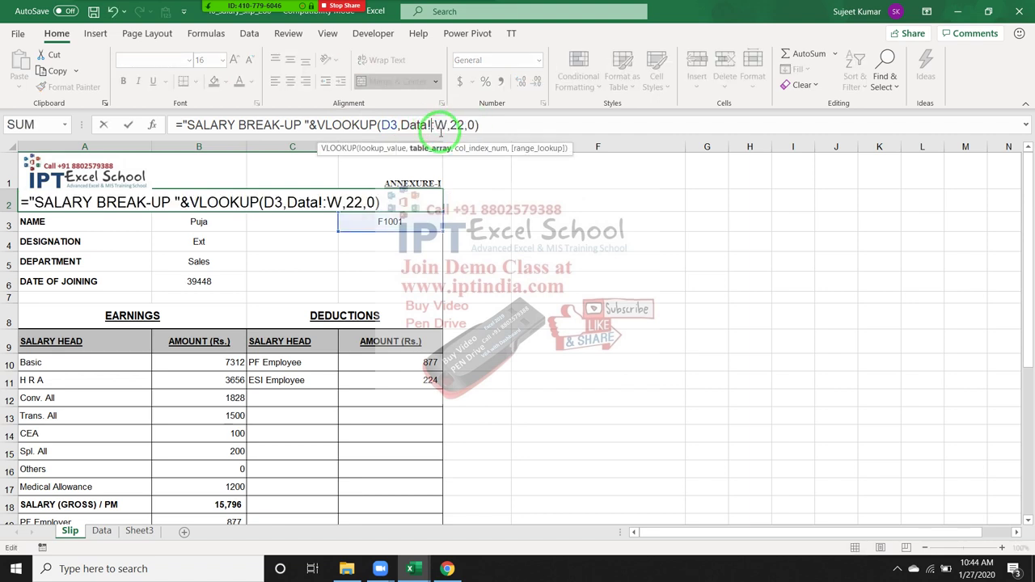
text(A:)
key(Return)
key(Up)
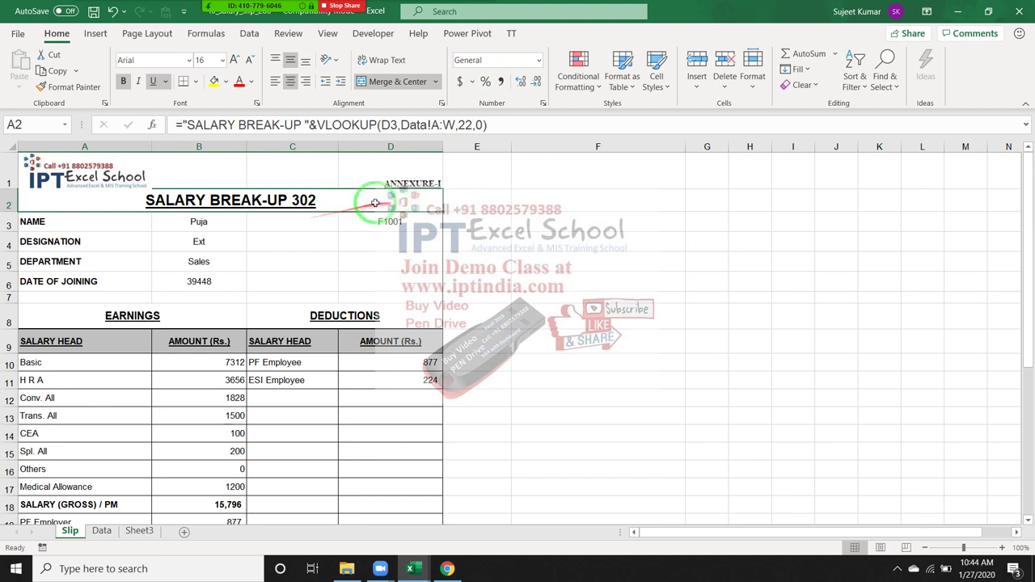
Change the VLOOKUP column index from 22 to 23.
click(311, 227)
click(297, 200)
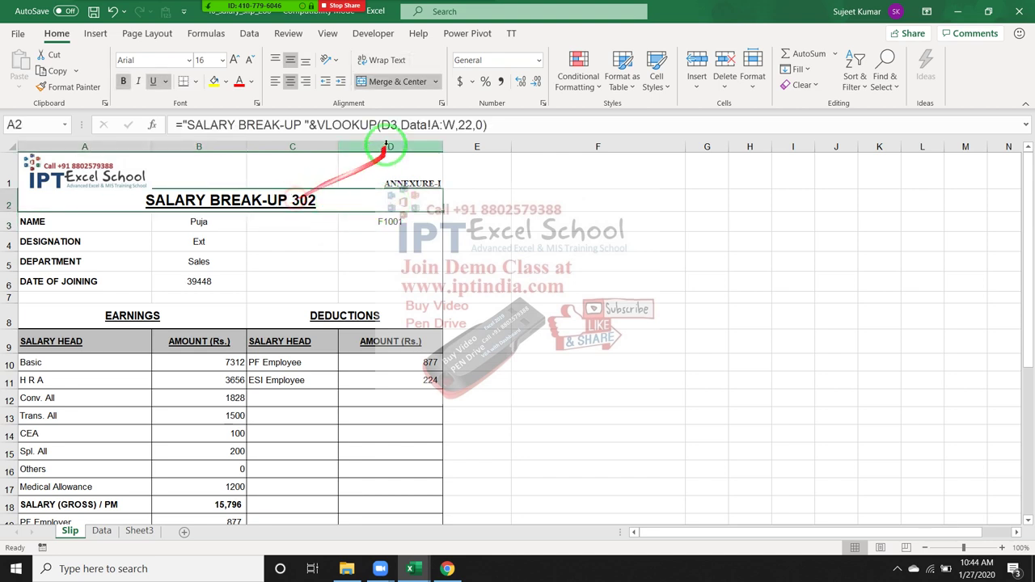
click(312, 125)
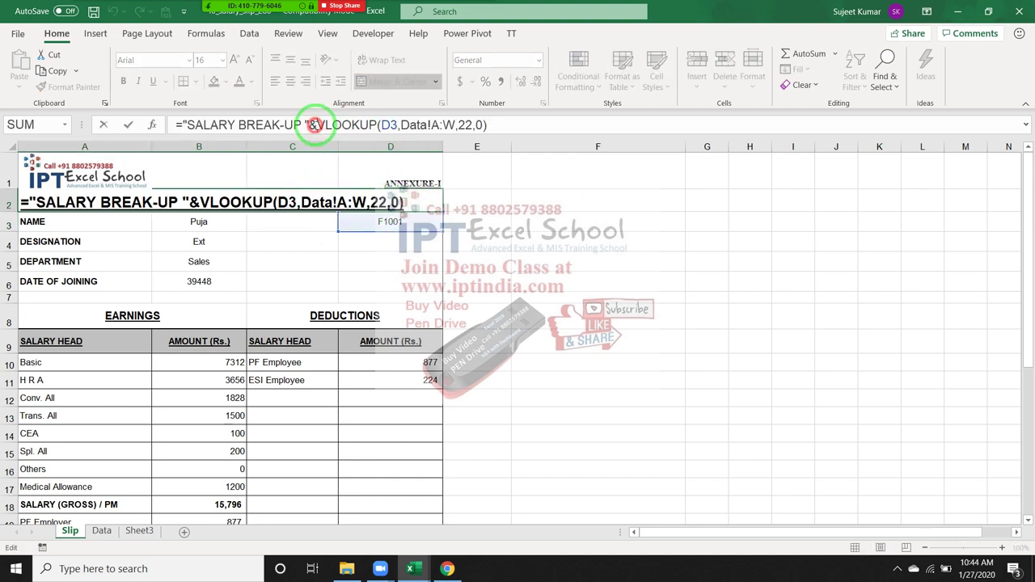
click(378, 199)
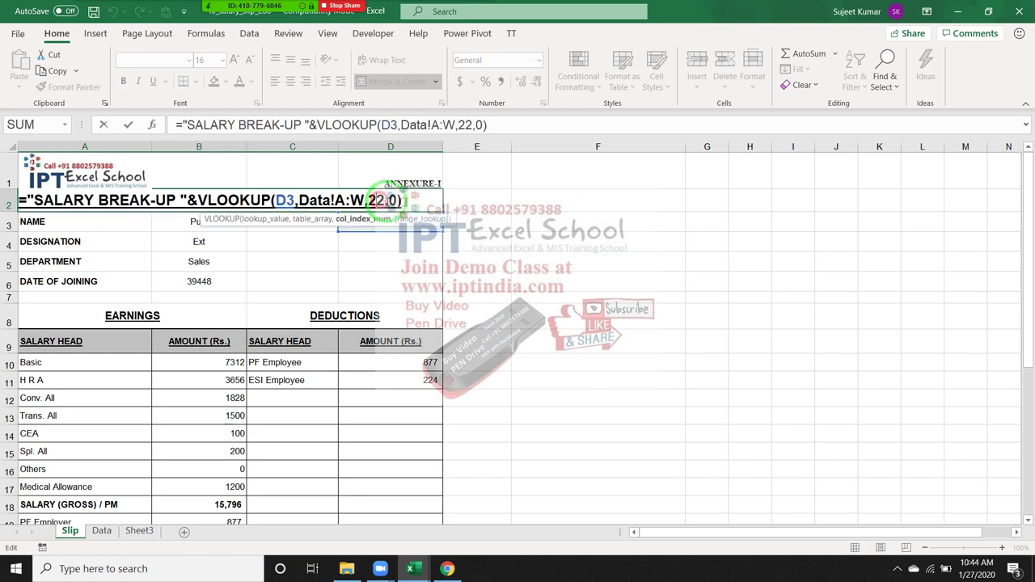
key(BackSpace)
text(3)
key(Return)
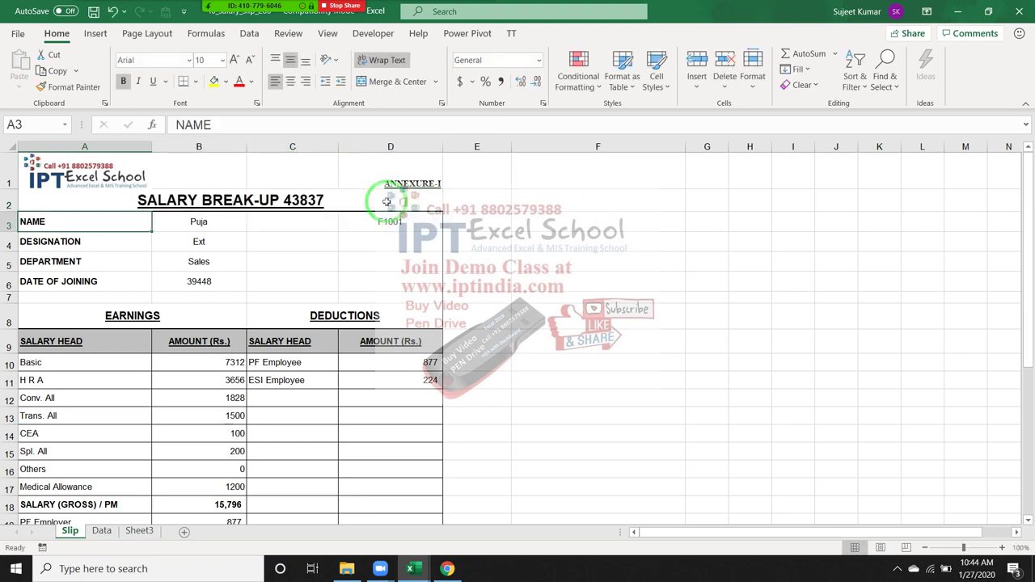
Wrap the VLOOKUP part of the title formula in a TEXT( function.
click(386, 202)
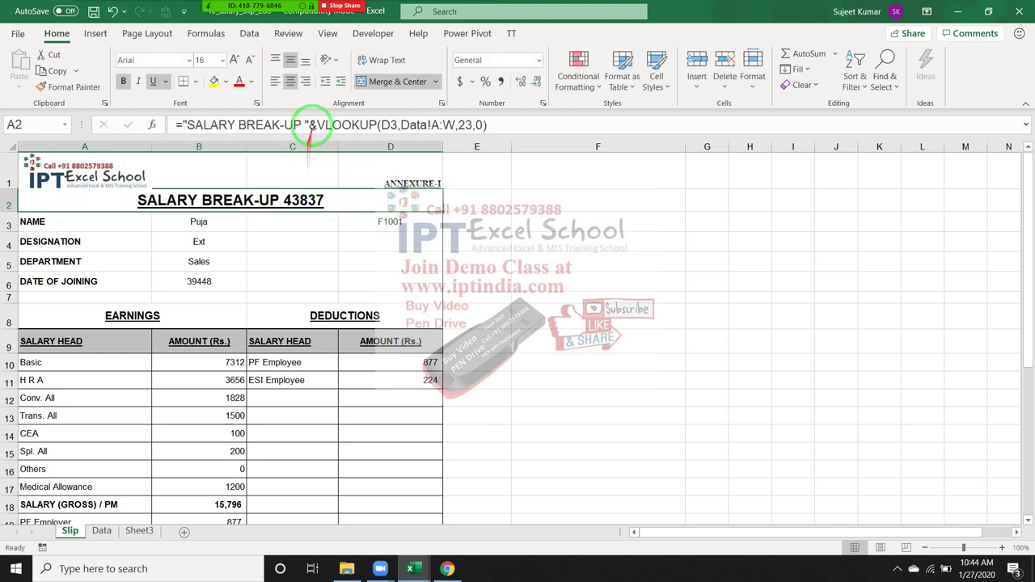
click(317, 124)
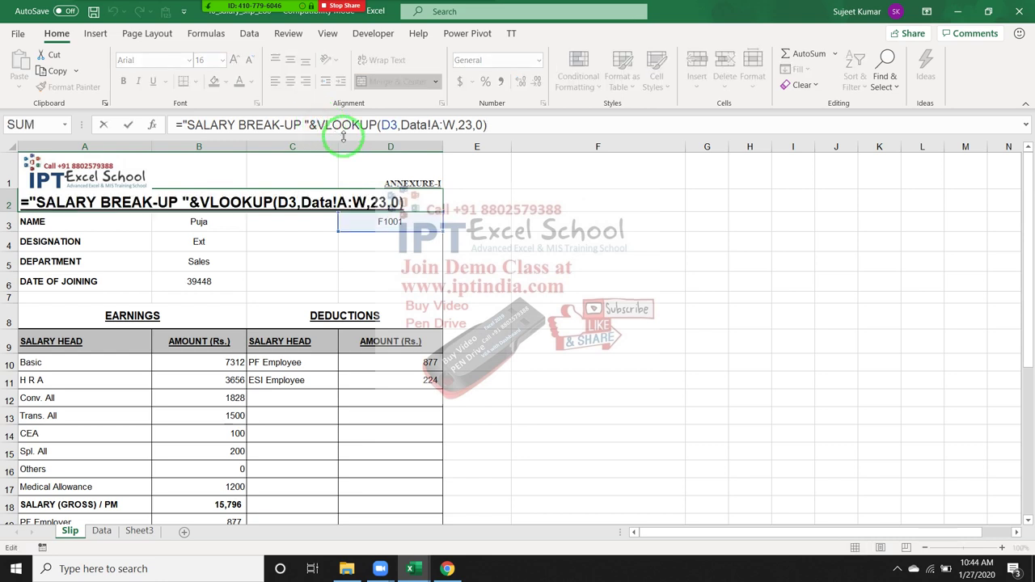
text(TEXT()
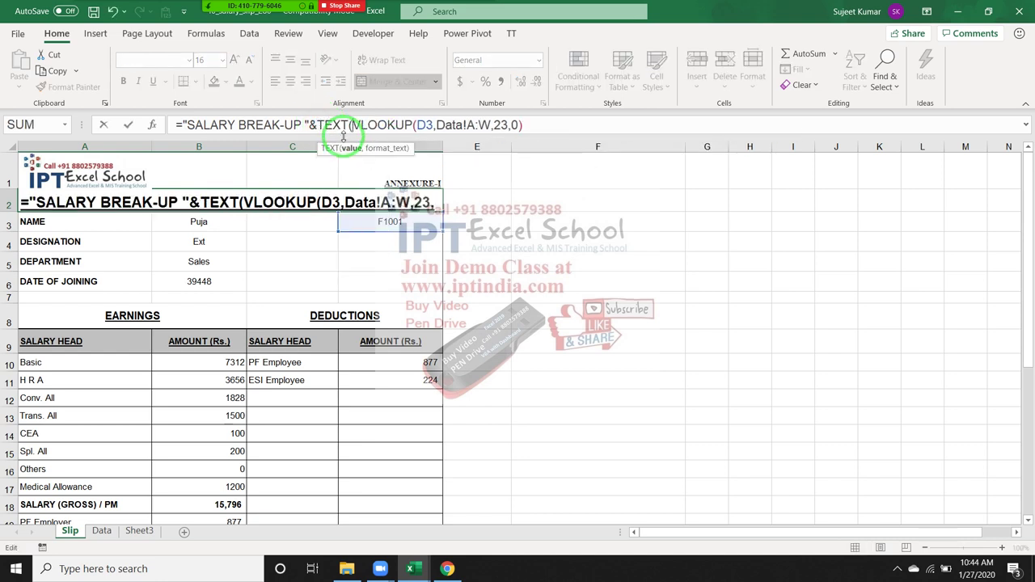
click(596, 129)
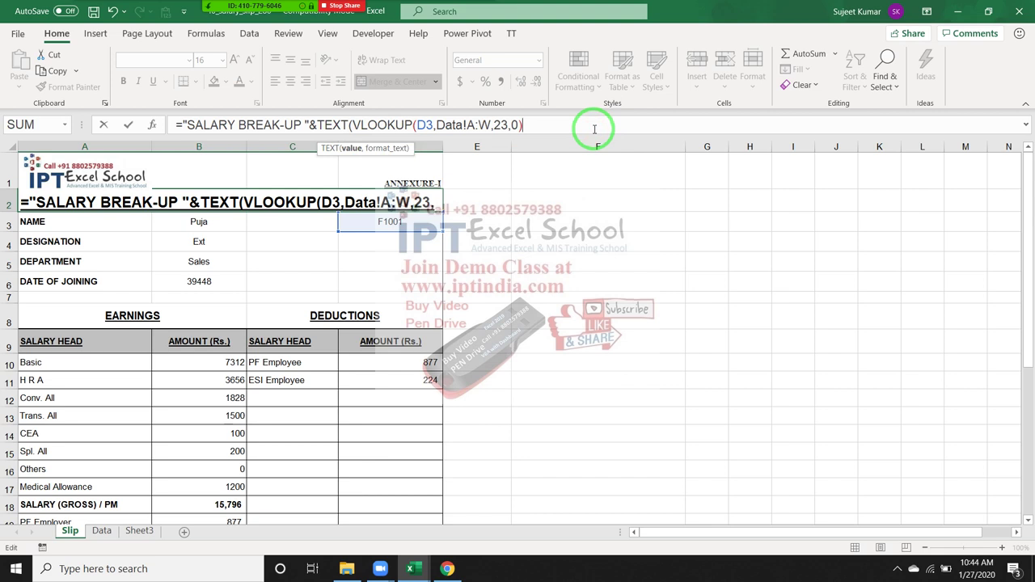
text(,)
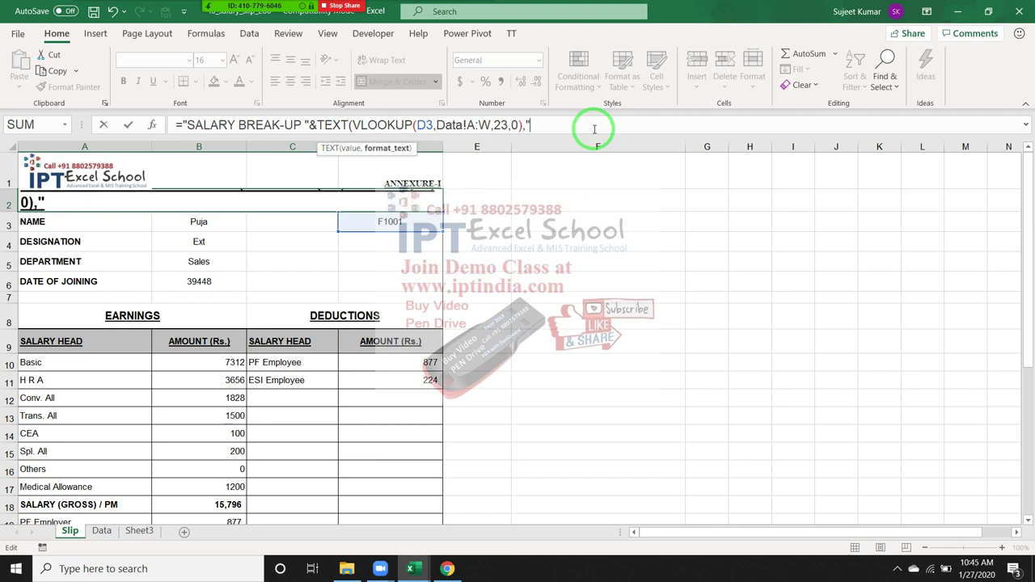
key(BackSpace)
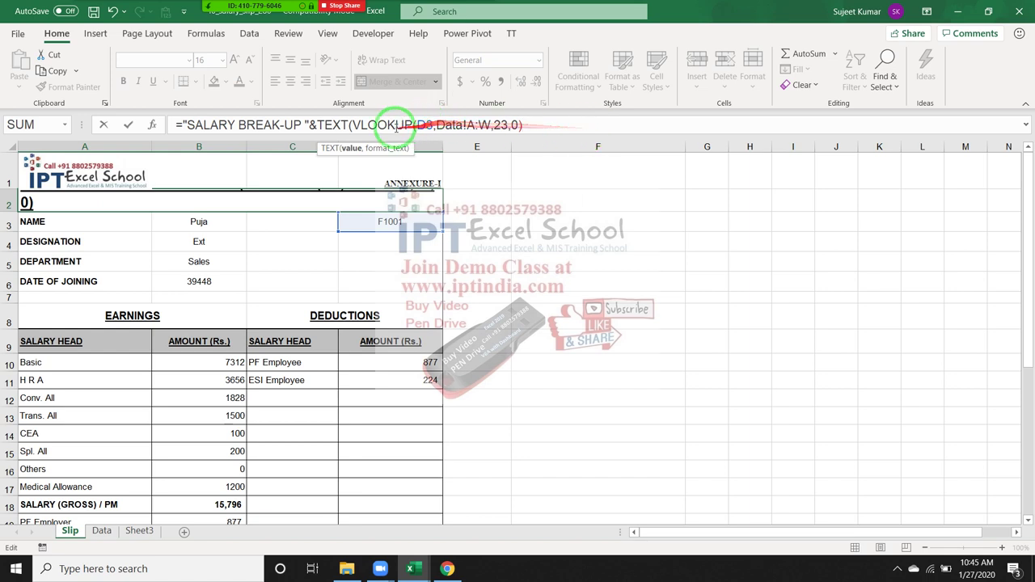
Nest the lookup inside EOMONTH and add the -1 month offset and "MMMM-YY" format.
click(353, 126)
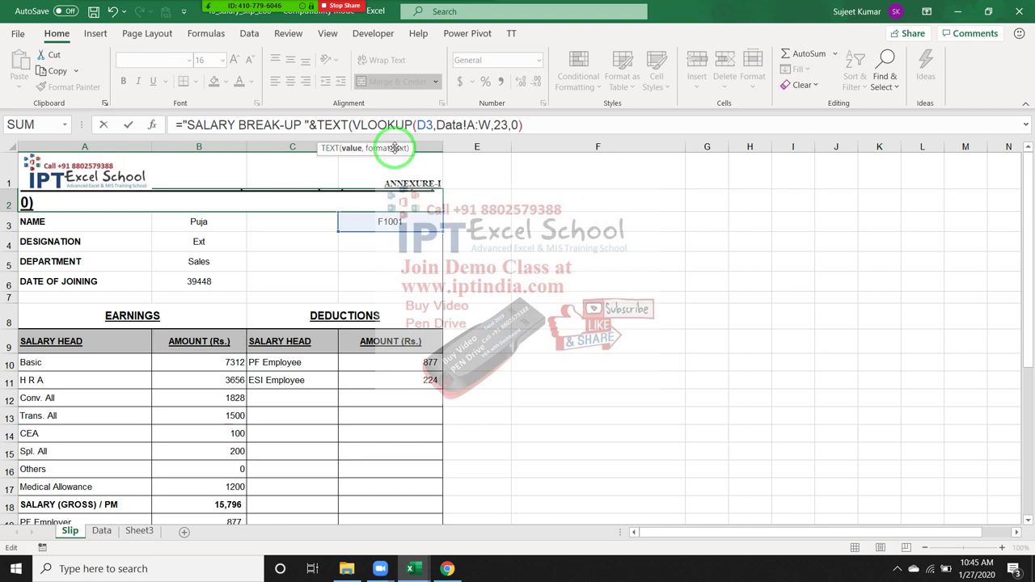
text(t)
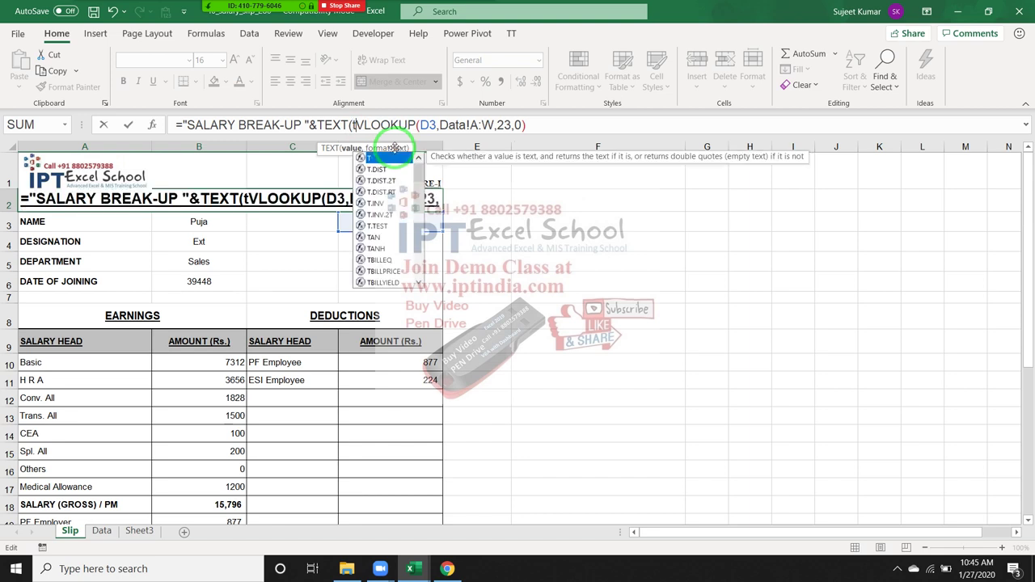
key(BackSpace)
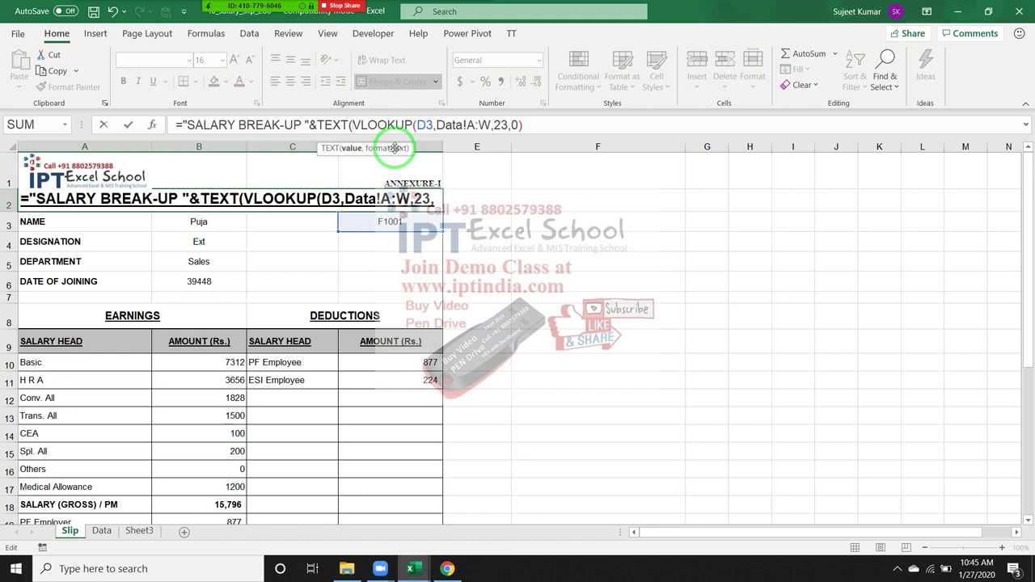
text(e)
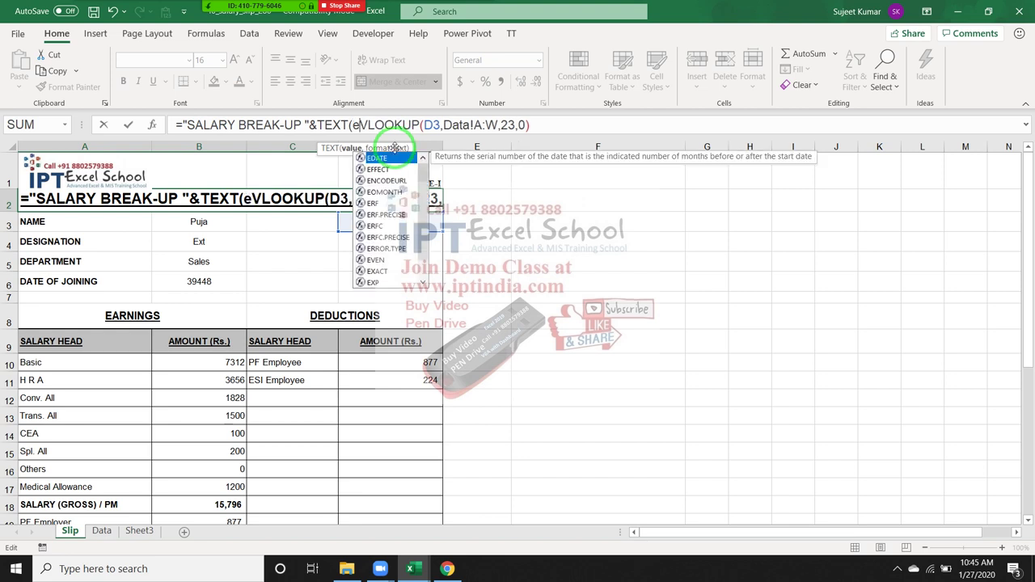
text(o)
key(Tab)
click(596, 127)
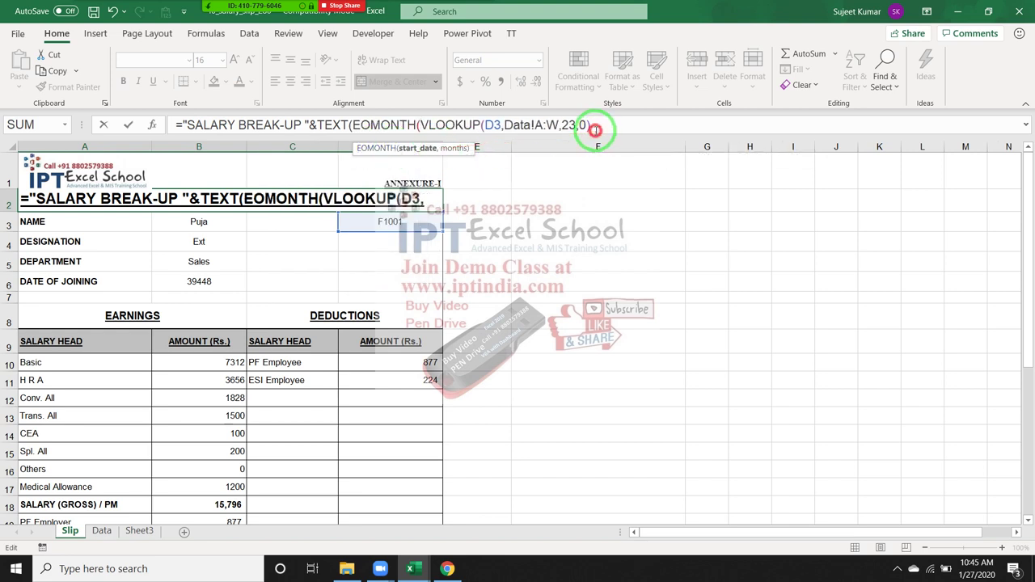
text(-)
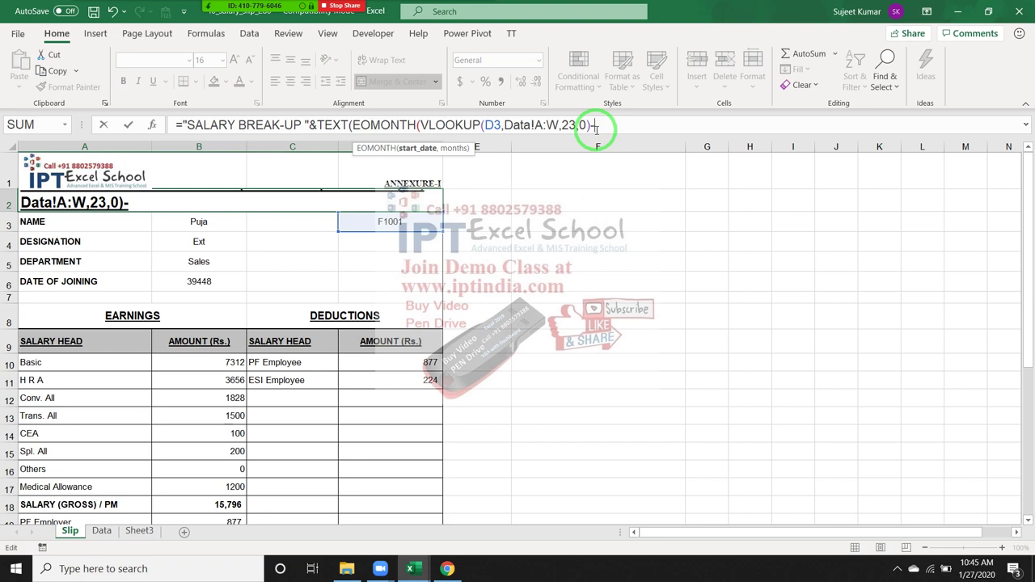
text(,)
text())
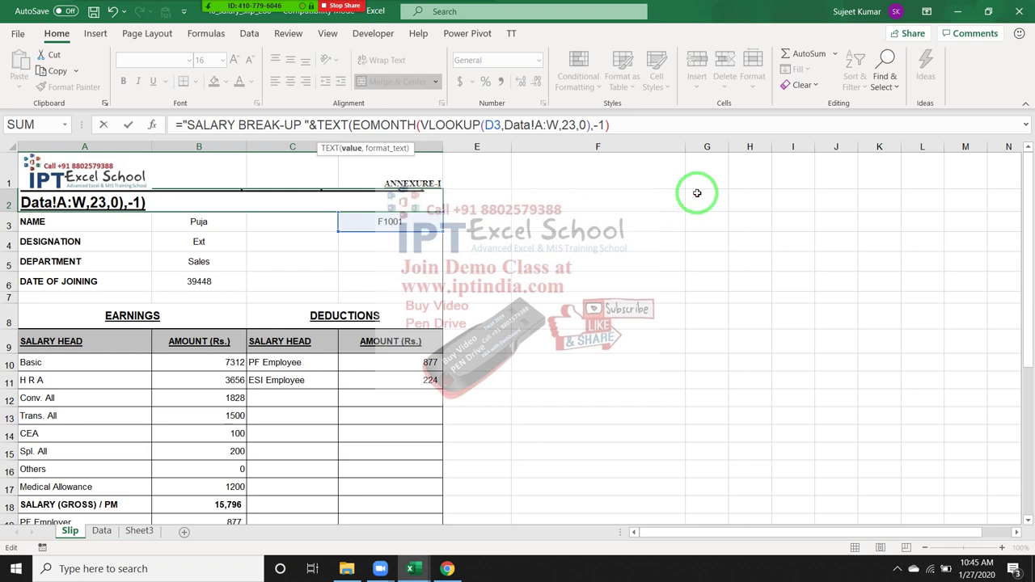
text(,")
text(MMMM-YY)
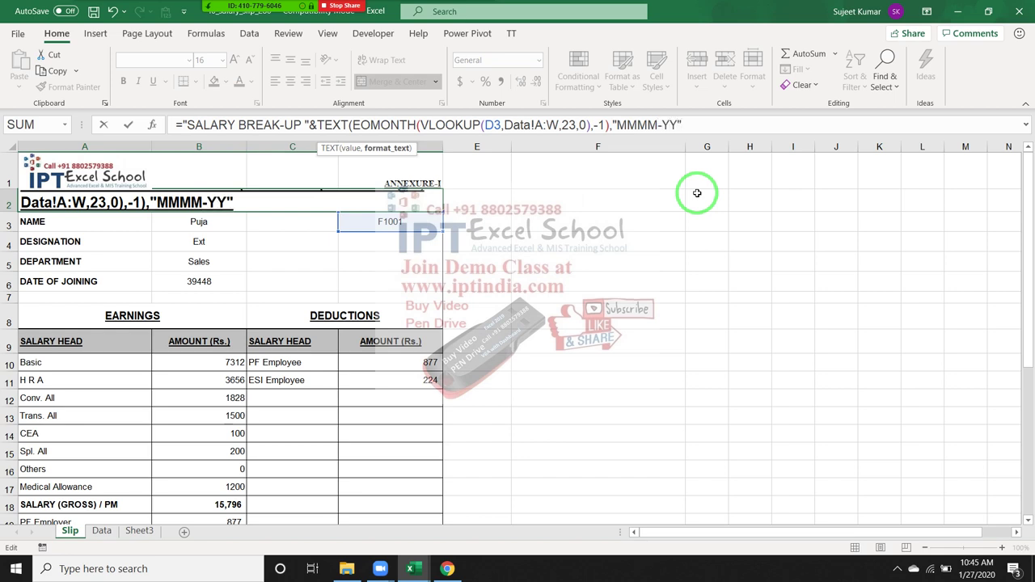
Enter the finished formula, accepting Excel's correction, so A2 reads SALARY BREAK-UP December-19.
key(Return)
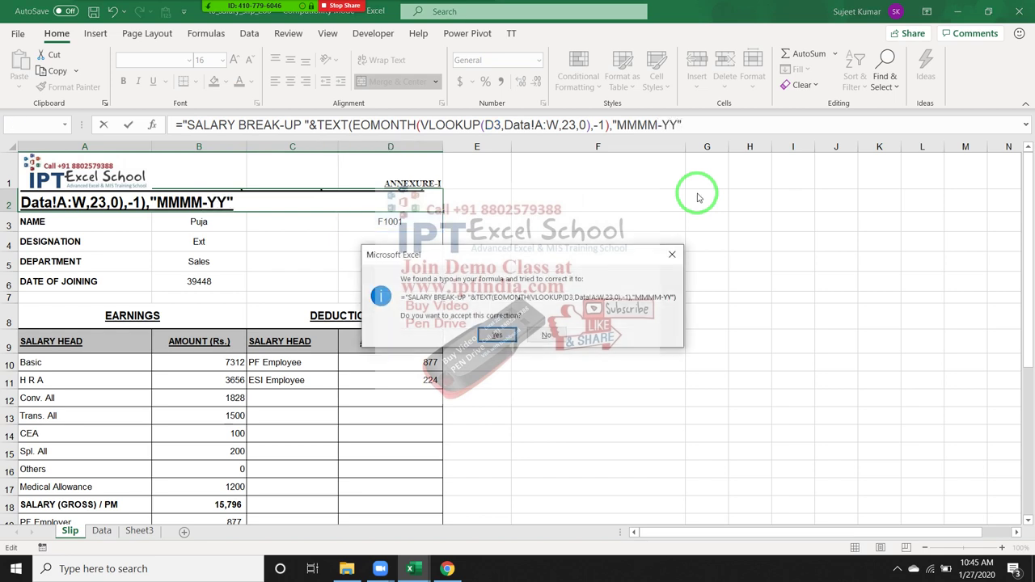
key(Return)
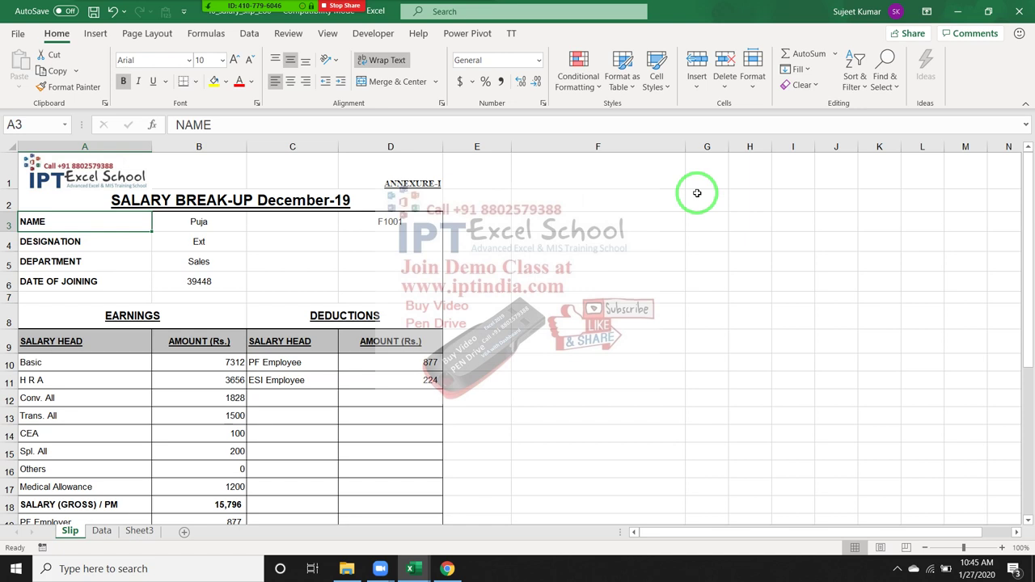
key(Up)
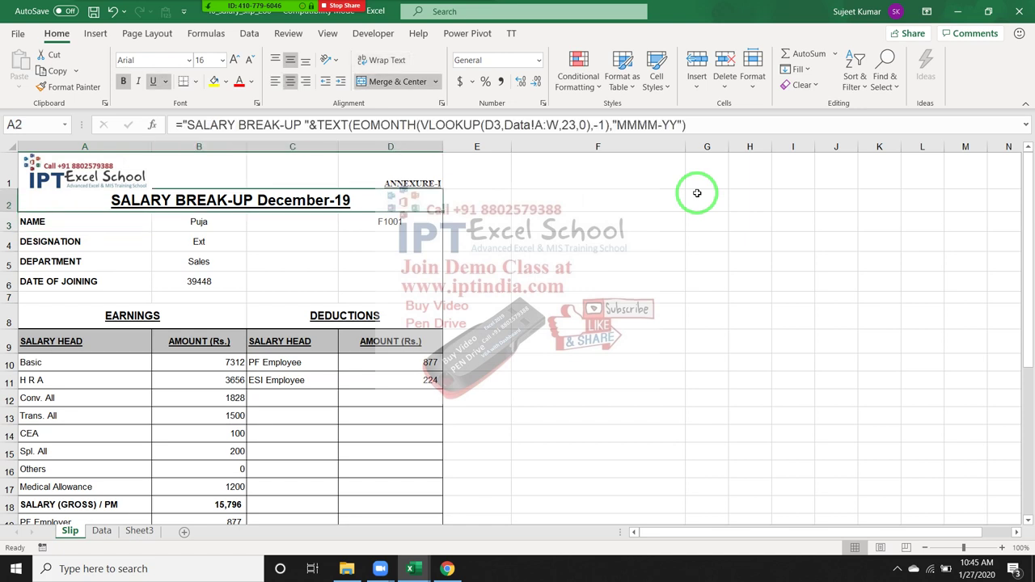
key(Down)
key(Down)
key(Down)
key(Down)
key(Down)
key(Down)
key(Down)
key(Down)
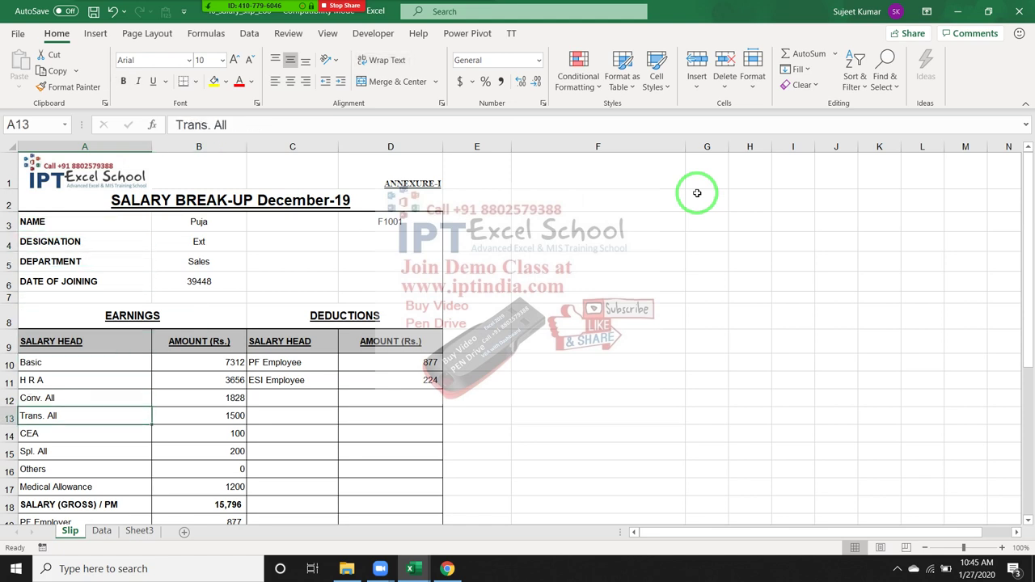
Hide the sheet gridlines, then go to the File backstage.
drag(631, 184, 44, 41)
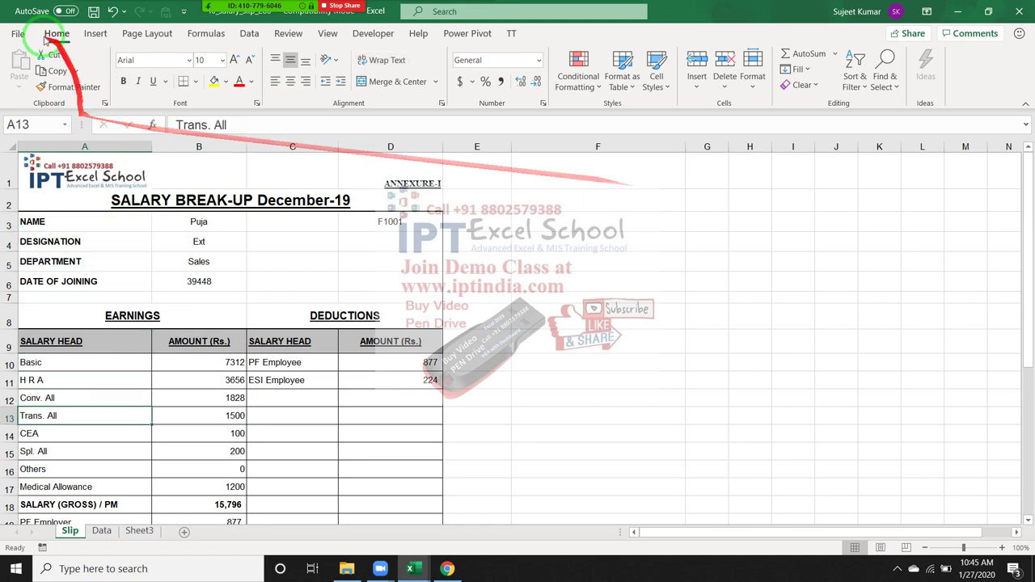
click(156, 33)
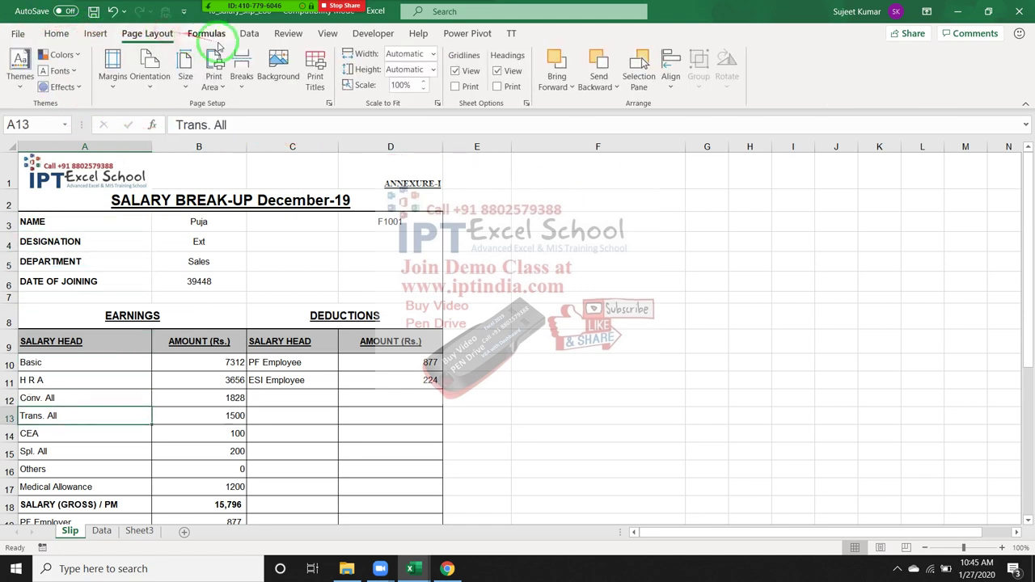
click(455, 70)
click(477, 324)
scroll(478, 324, down, 2)
scroll(477, 324, up, 2)
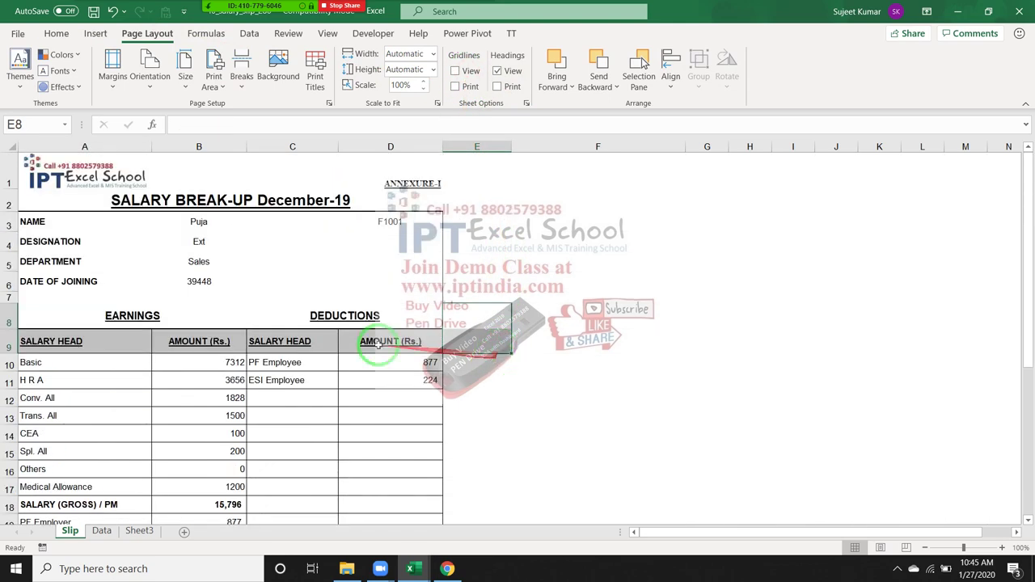
click(17, 33)
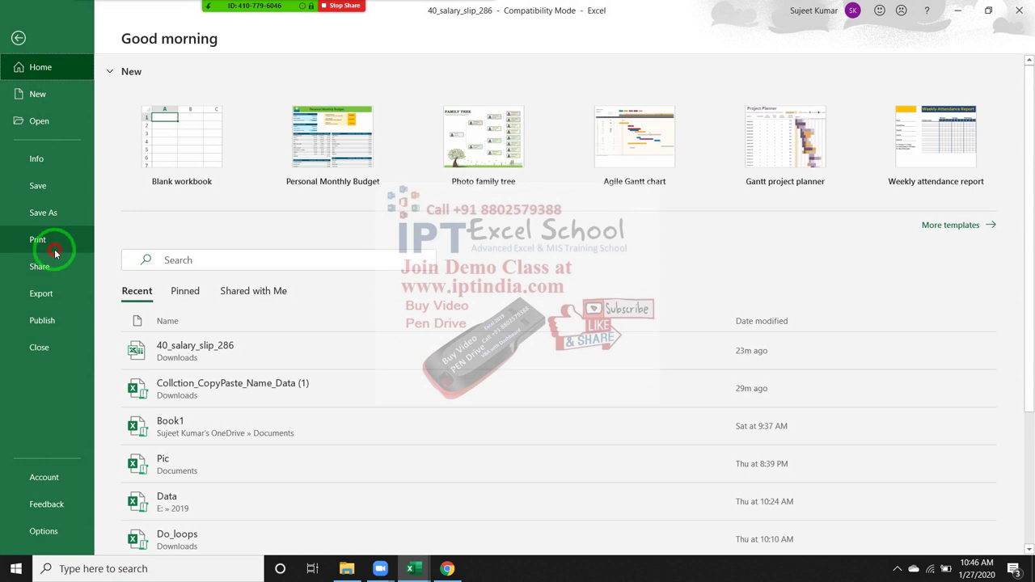
Check the print preview, which shows the slip over 4 A4 portrait pages, and return to the sheet.
click(54, 251)
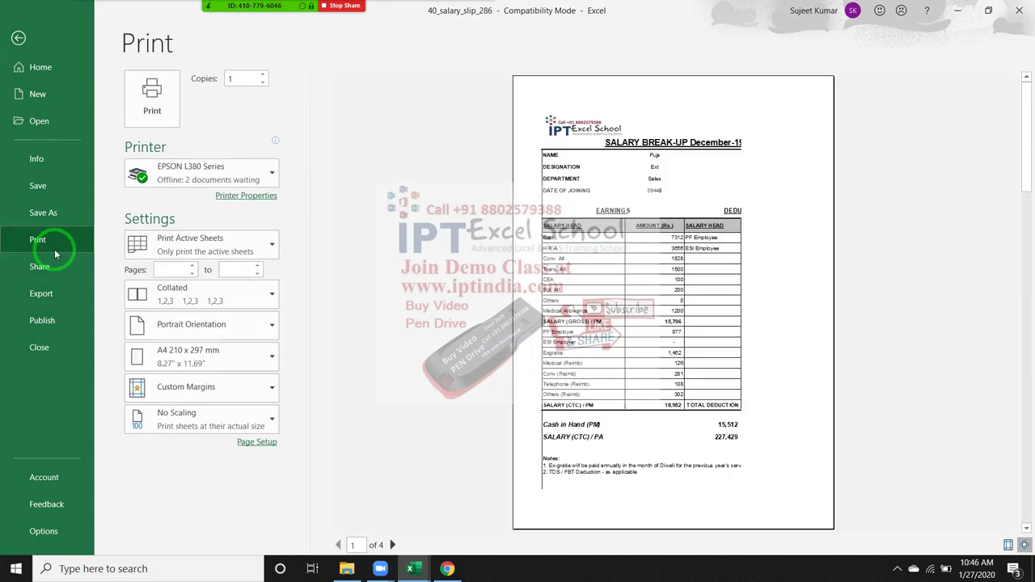
mouse_move(380, 564)
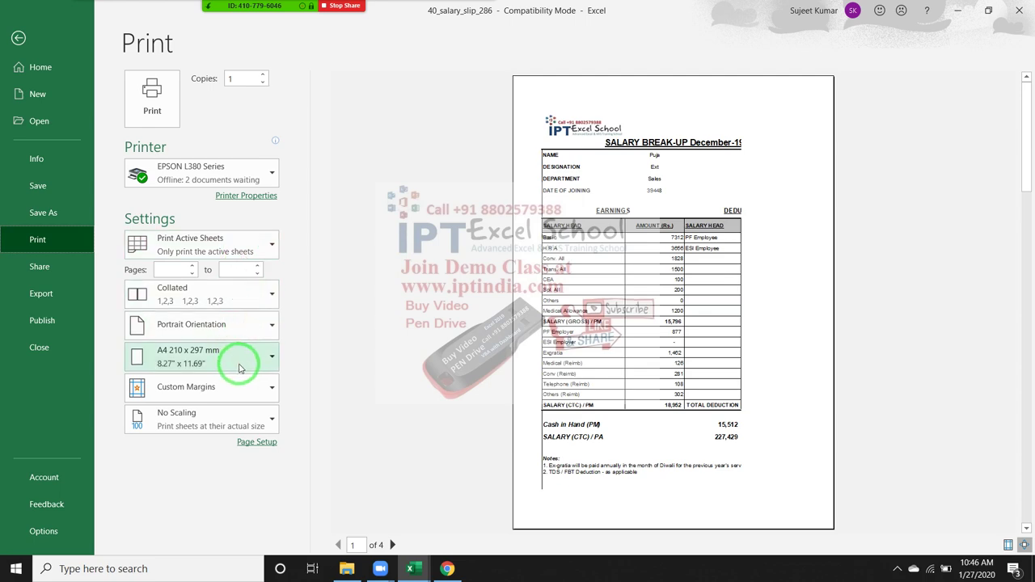
key(Escape)
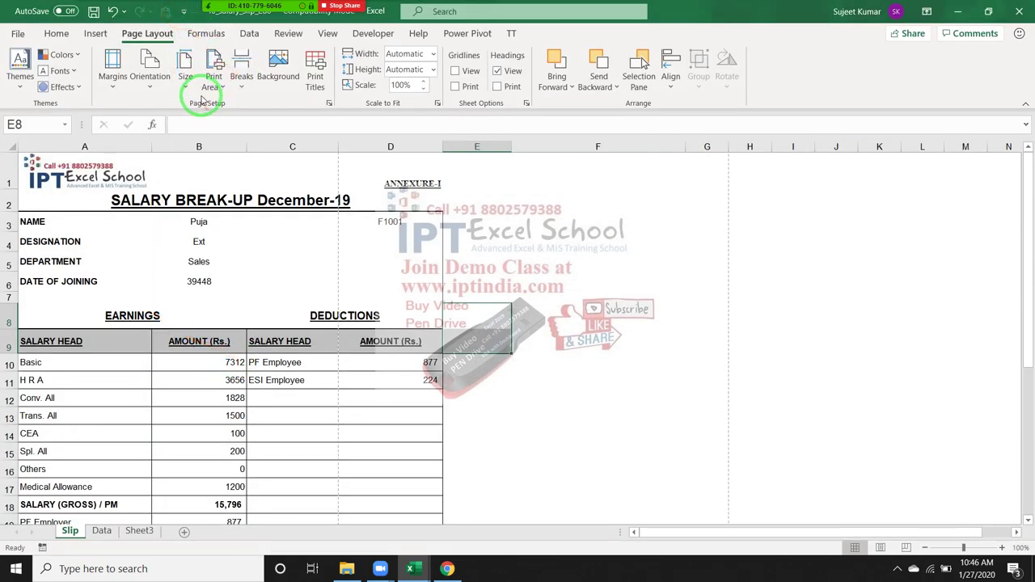
Apply Narrow margins and confirm the print preview shows the slip as 1 of 1 pages.
click(186, 89)
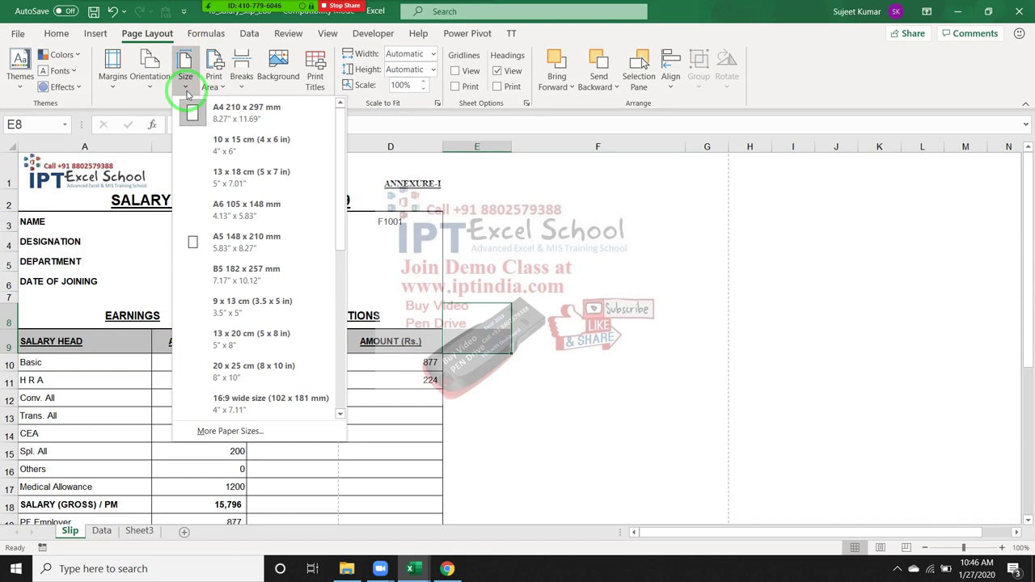
click(186, 88)
click(149, 88)
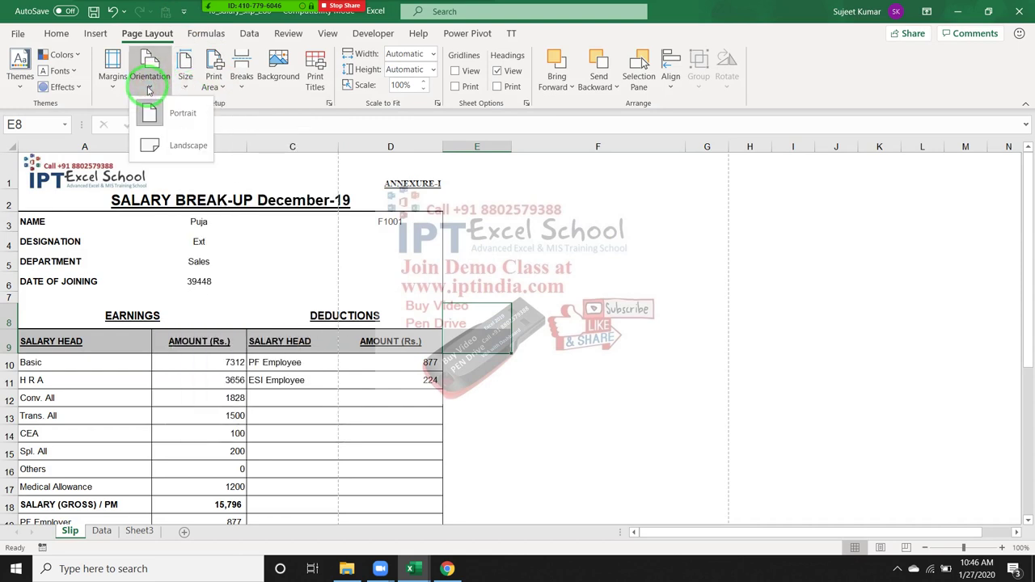
click(117, 91)
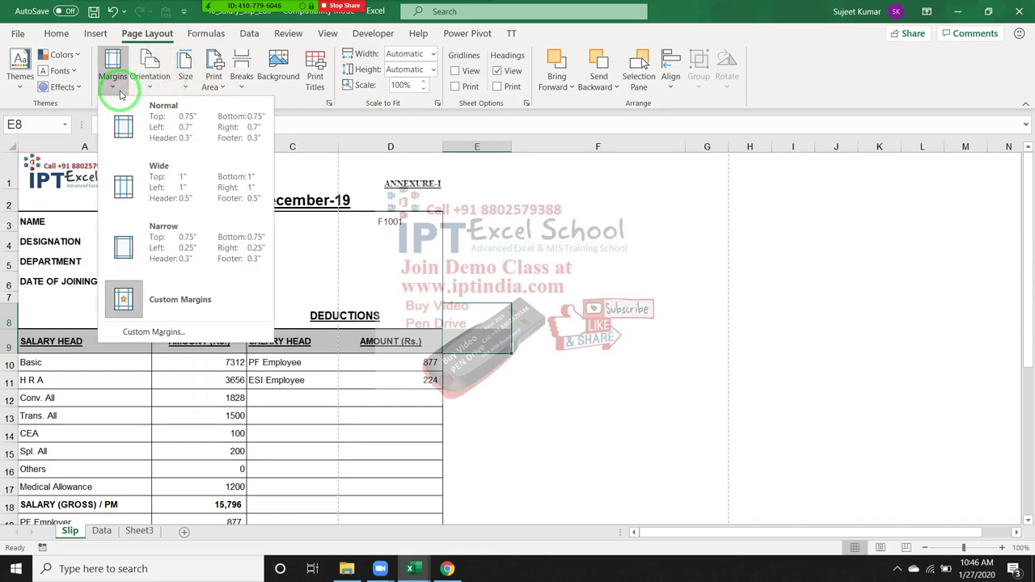
click(147, 258)
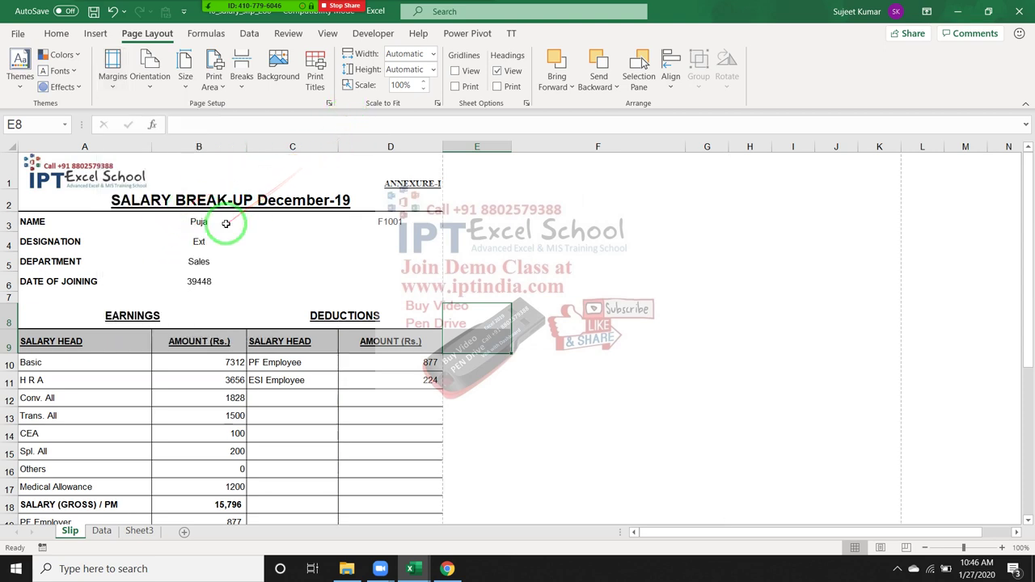
key(ctrl+p)
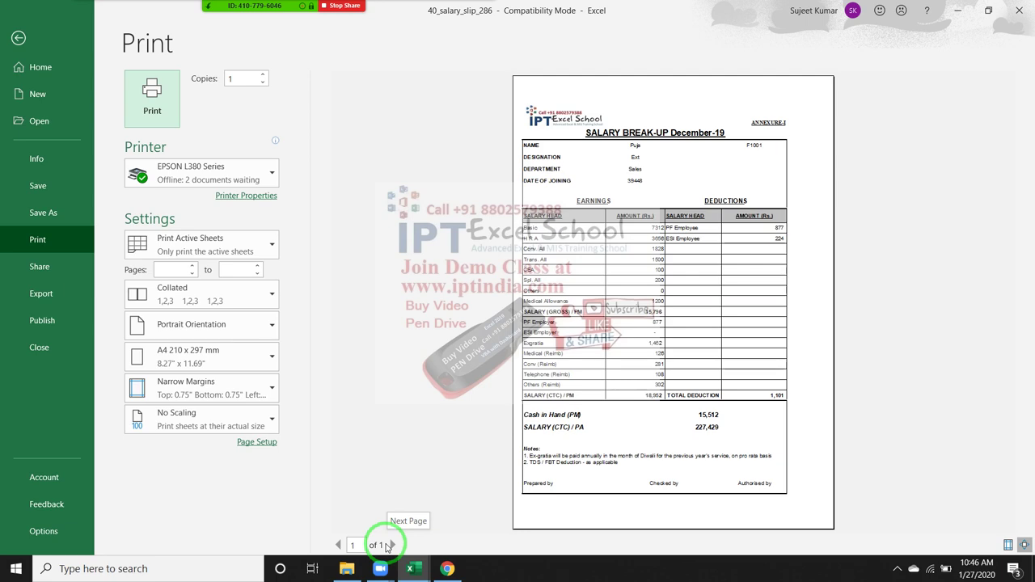
Save the slip as F001.pdf in the Documents folder, using PDF (*.pdf) as the file type.
key(Escape)
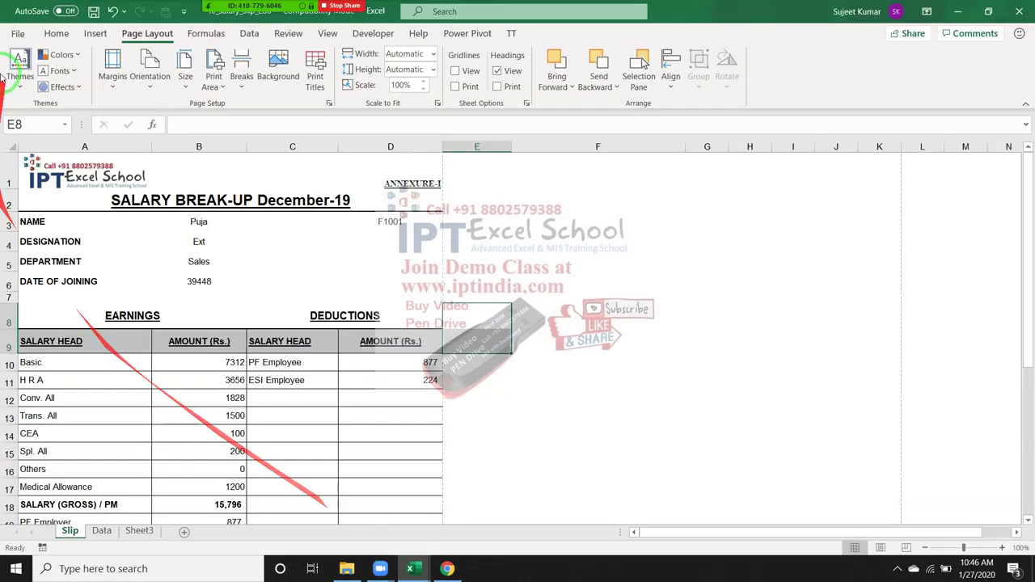
click(18, 31)
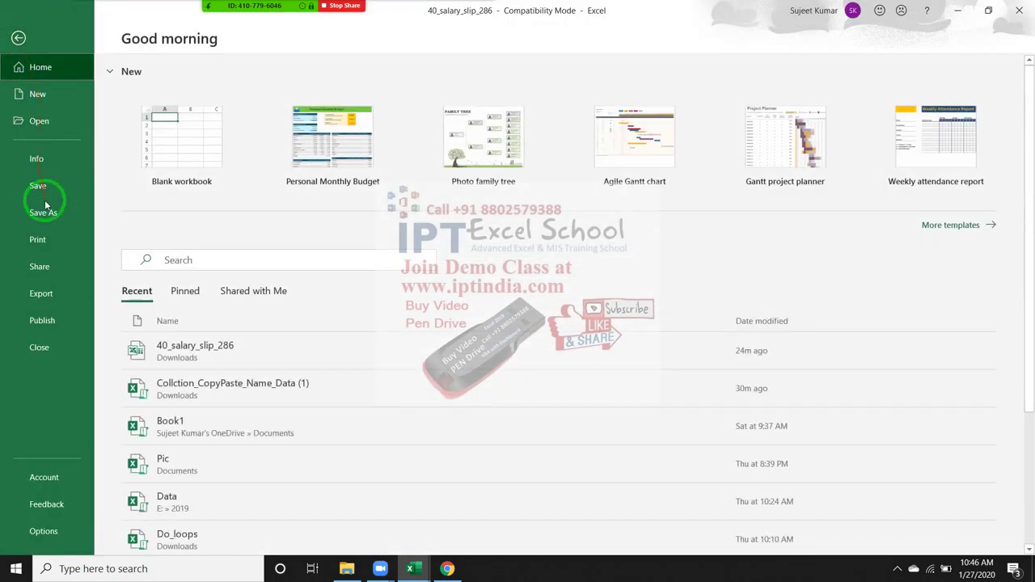
click(41, 212)
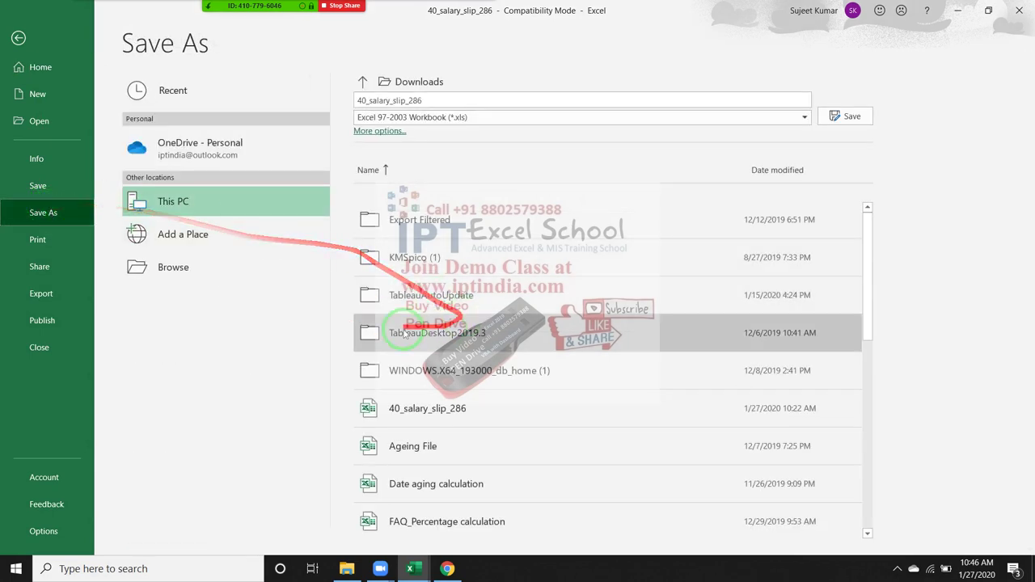
click(411, 118)
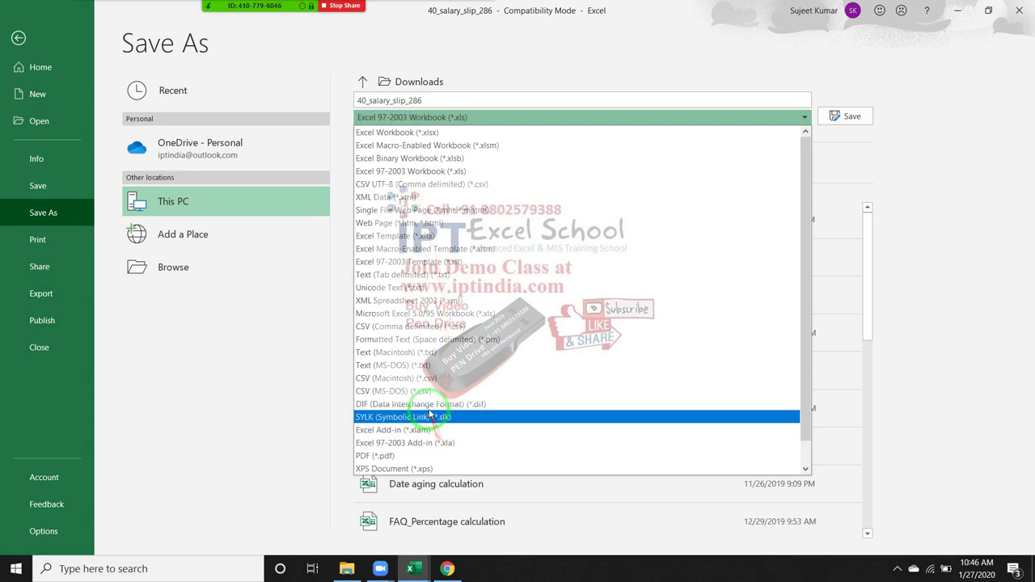
click(447, 457)
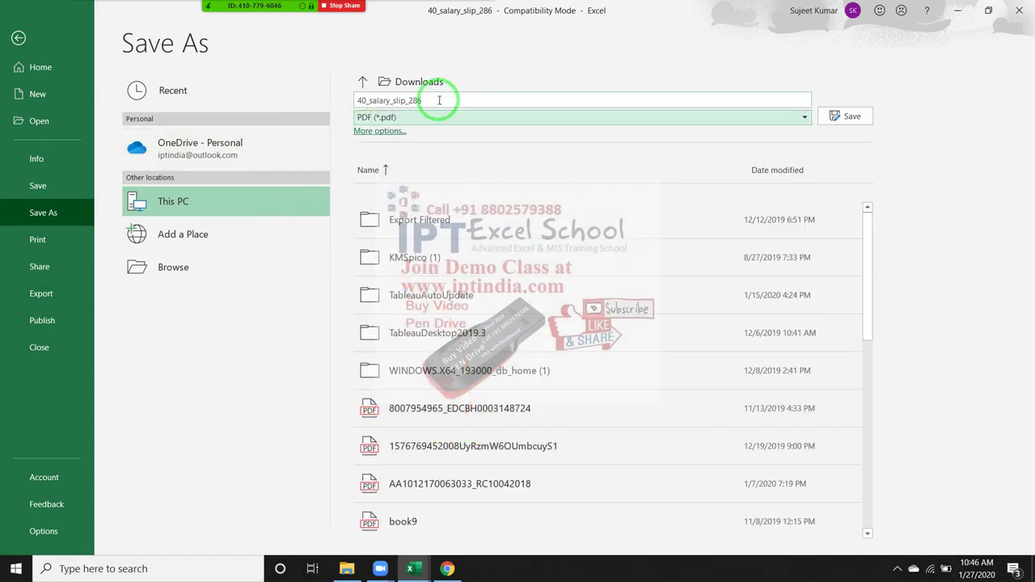
drag(439, 100, 302, 100)
text(F001)
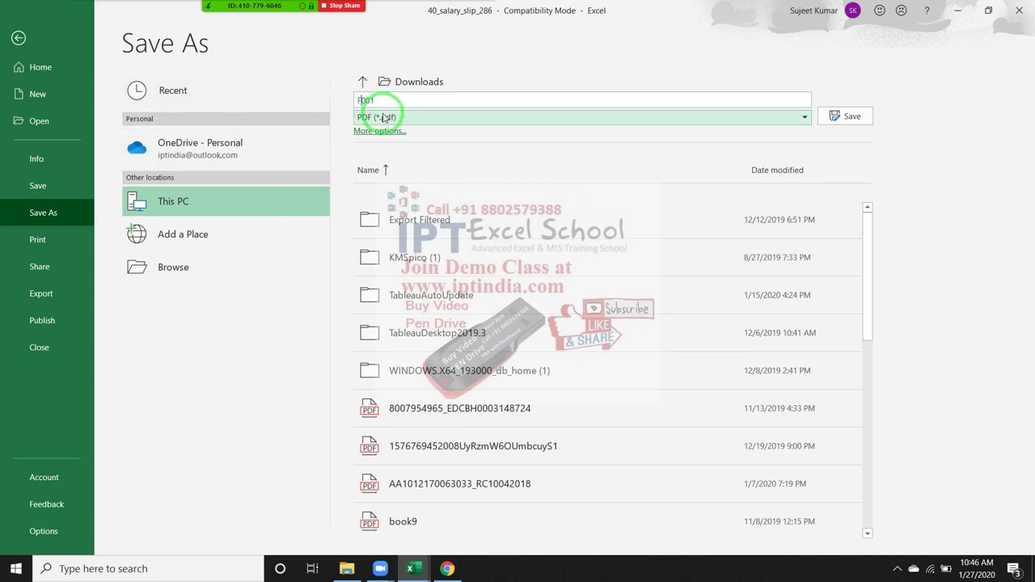
click(303, 91)
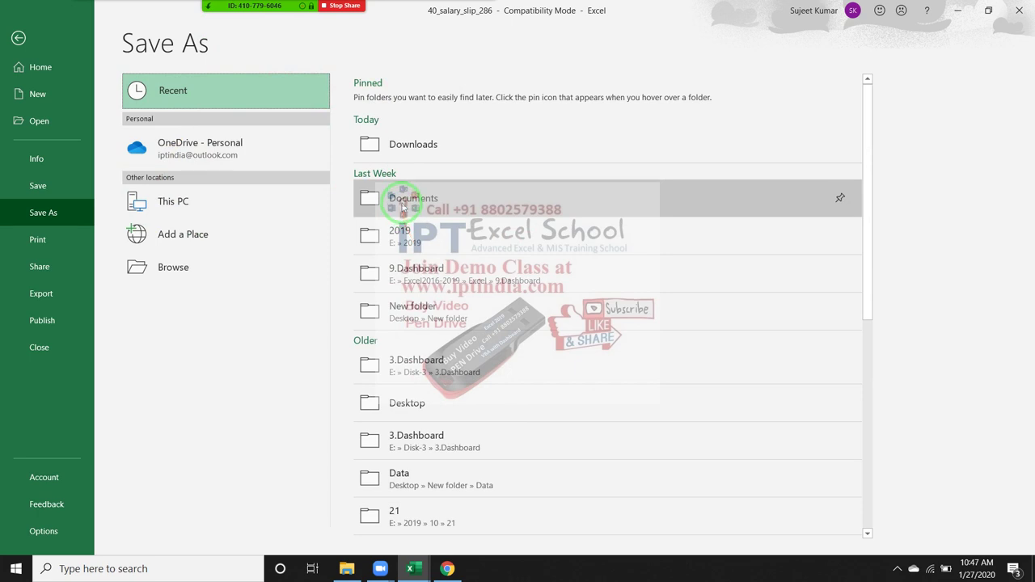
click(403, 206)
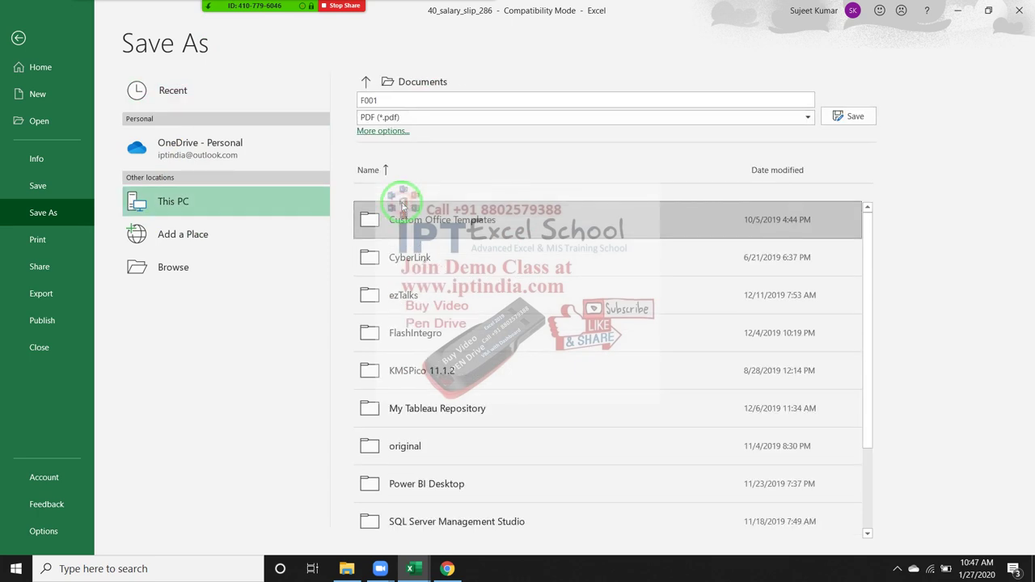
click(859, 117)
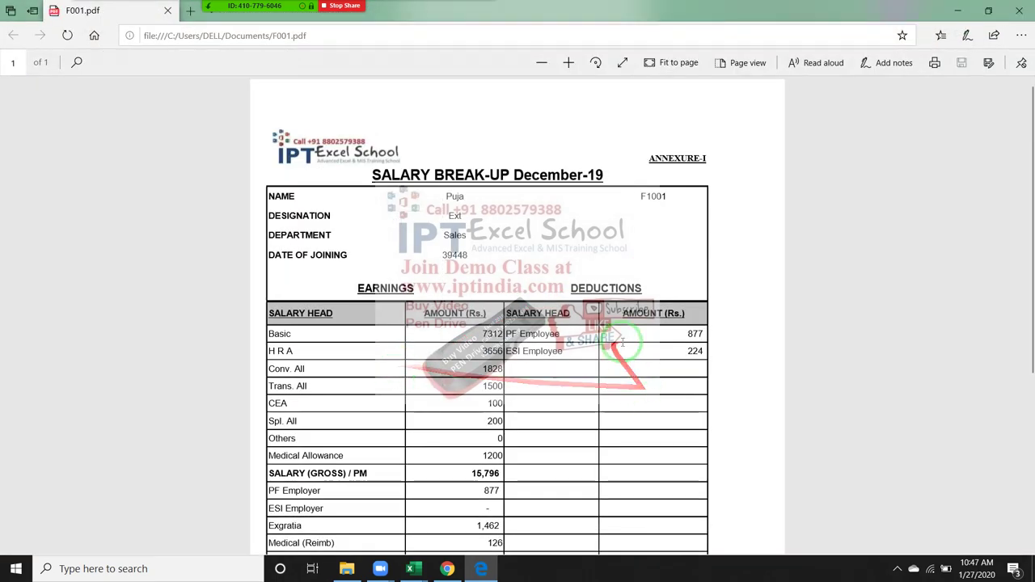
scroll(722, 330, down, 3)
scroll(722, 333, up, 3)
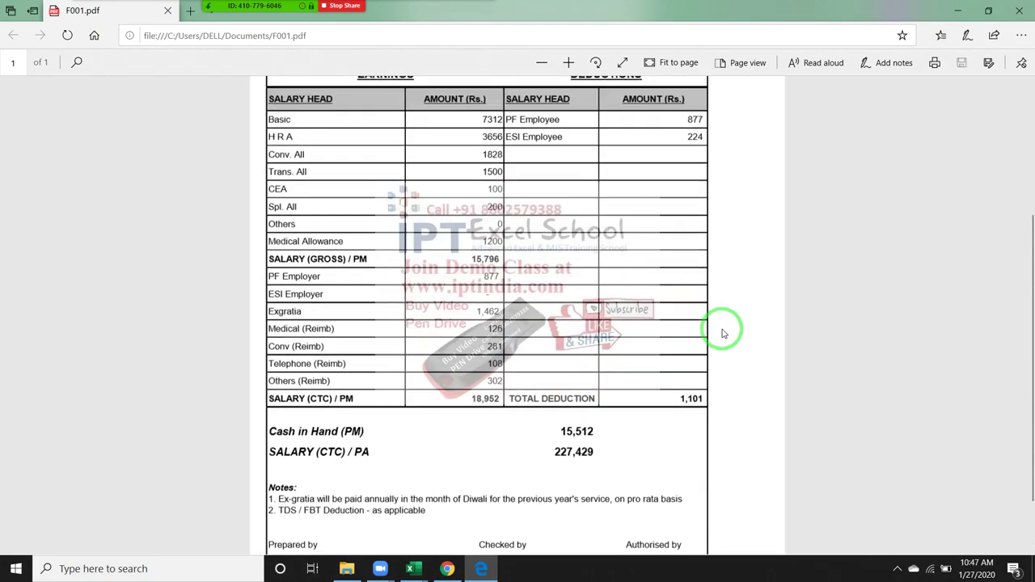
scroll(723, 335, down, 1)
scroll(724, 337, up, 1)
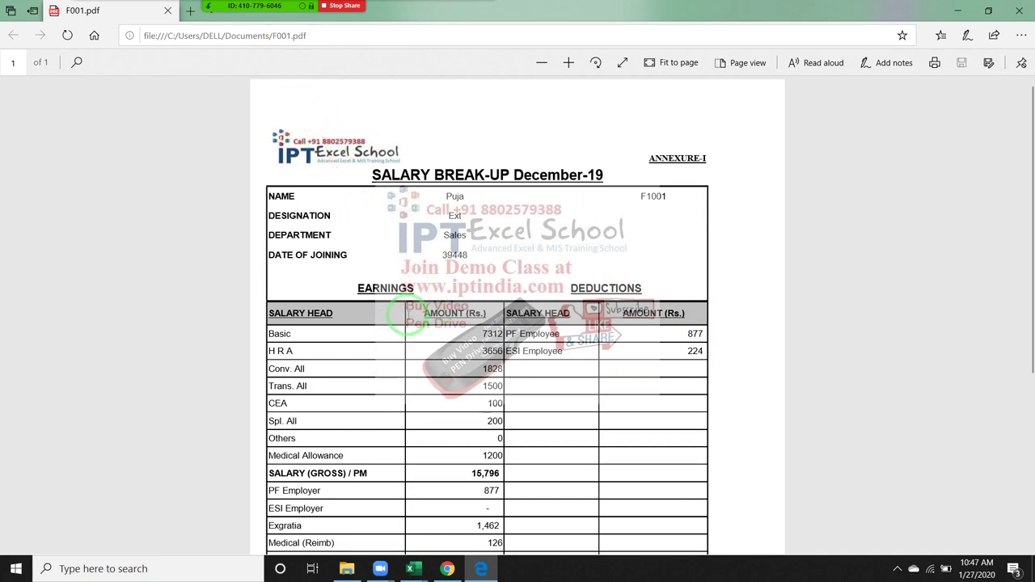
scroll(409, 314, down, 4)
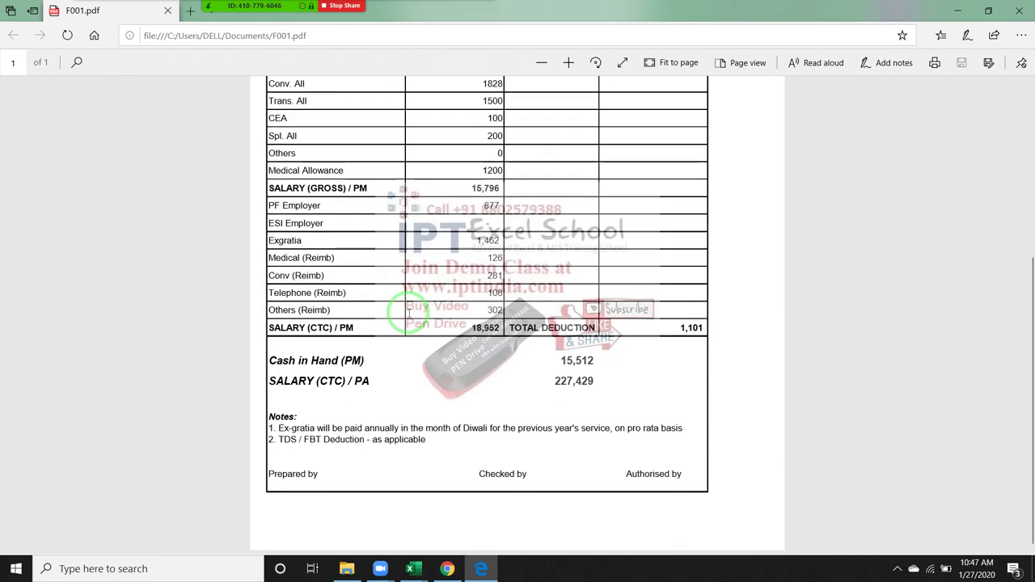
scroll(409, 313, up, 4)
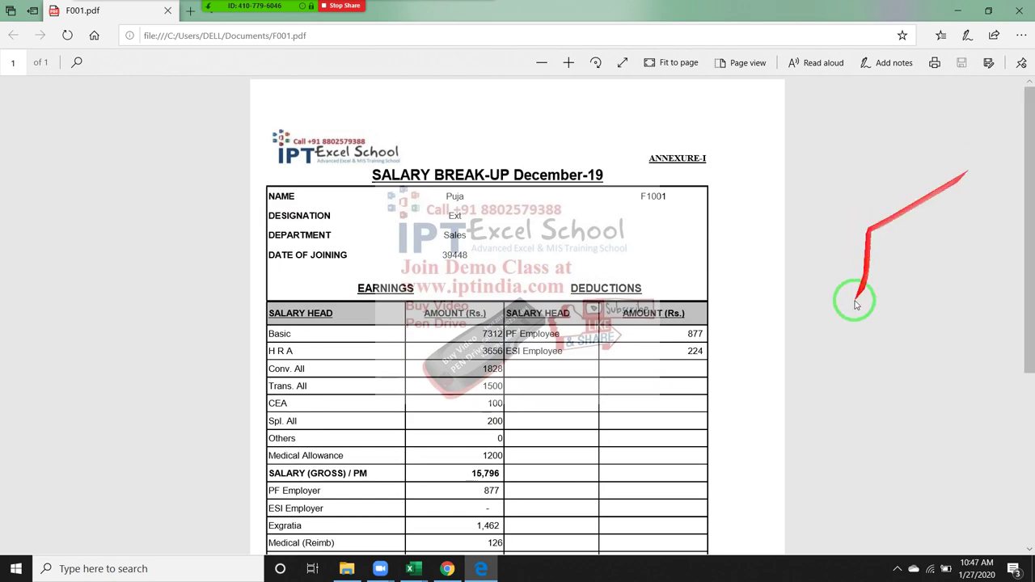
scroll(839, 349, down, 4)
scroll(841, 347, up, 2)
scroll(841, 346, up, 2)
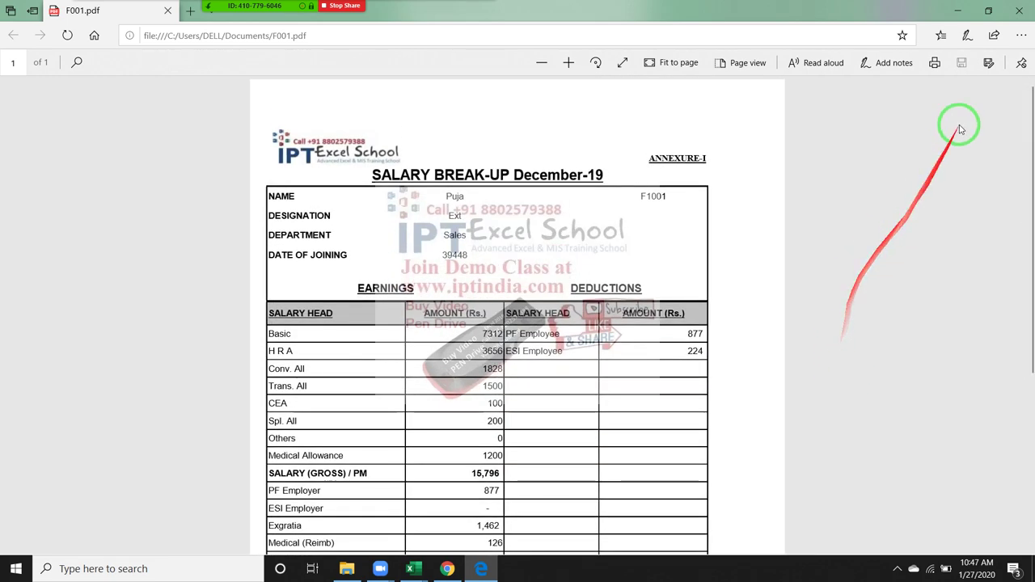